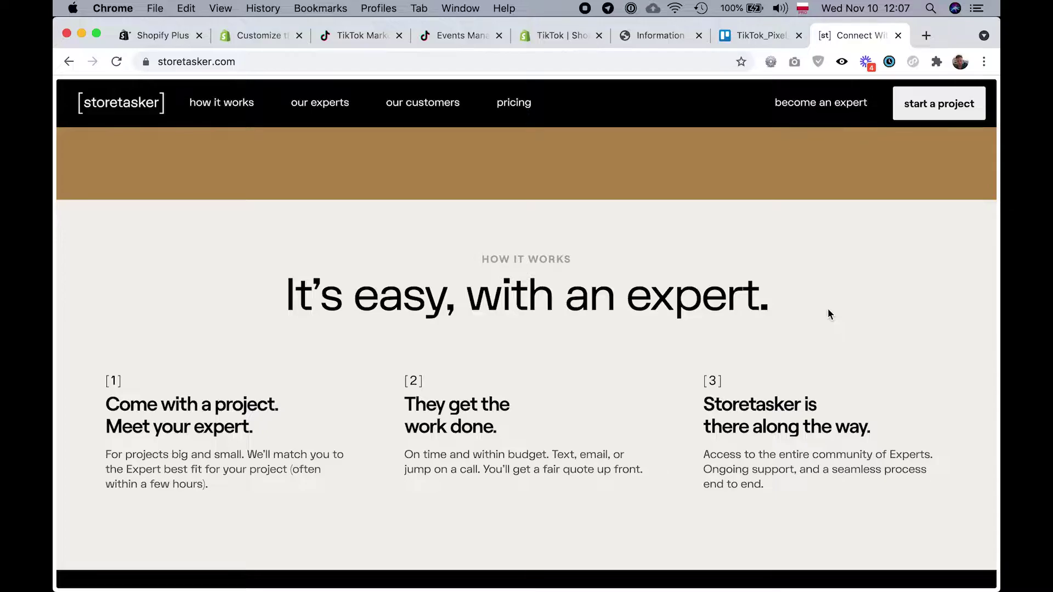
pyautogui.scroll(-5, 828, 309)
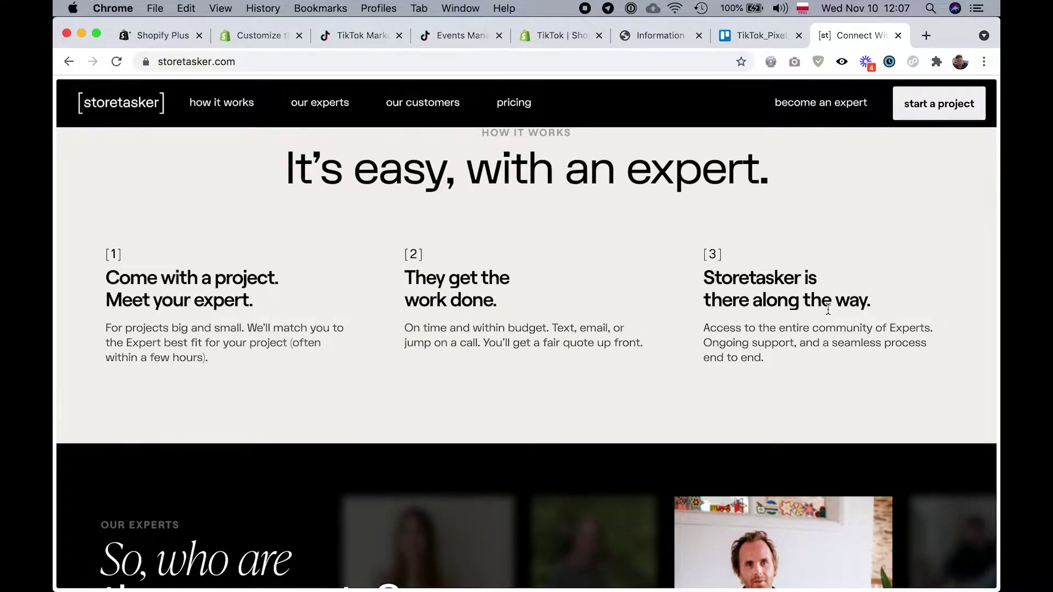
pyautogui.scroll(5, 828, 309)
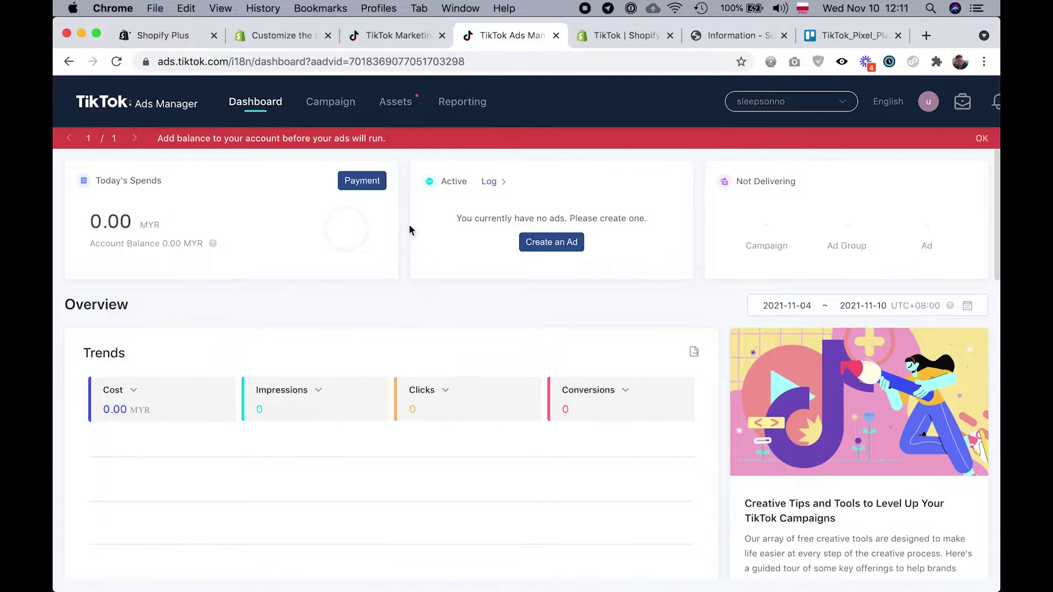
# Open the Event section of the sleepsonno account's assets in TikTok Ads Manager.
pyautogui.moveTo(398, 109)
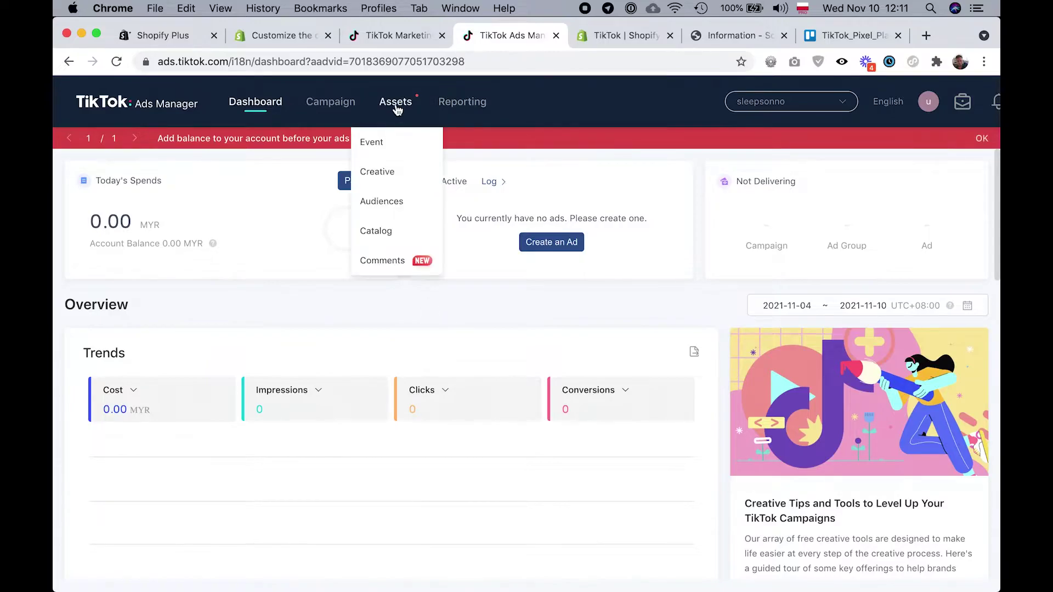
pyautogui.click(387, 144)
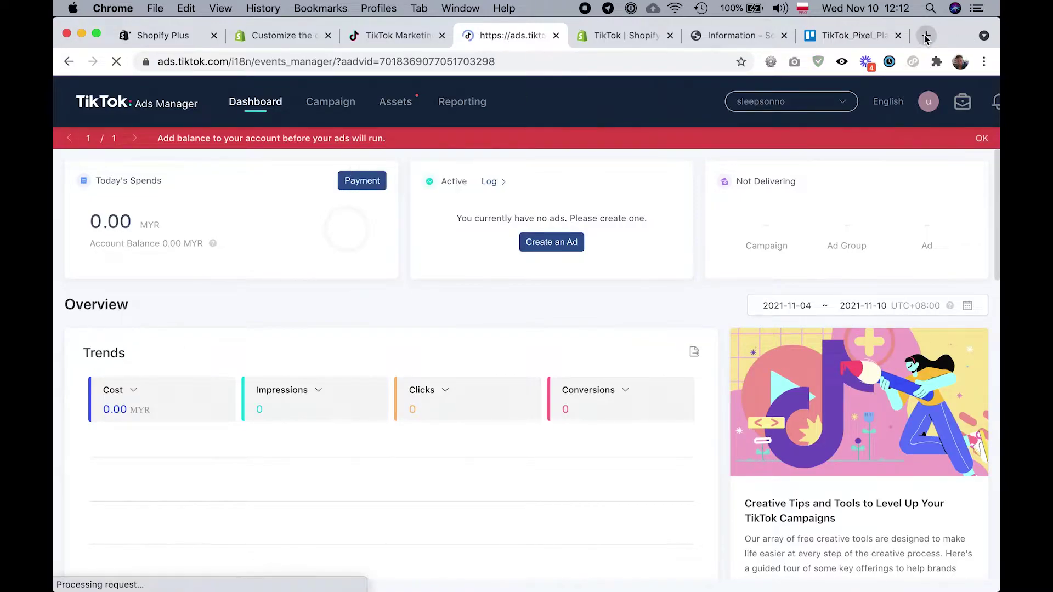
# Search Google in a new tab for "tik tok pixel helper" and run the TikTok Pixel Helper extension on the results page.
pyautogui.click(927, 35)
pyautogui.write('tik tok')
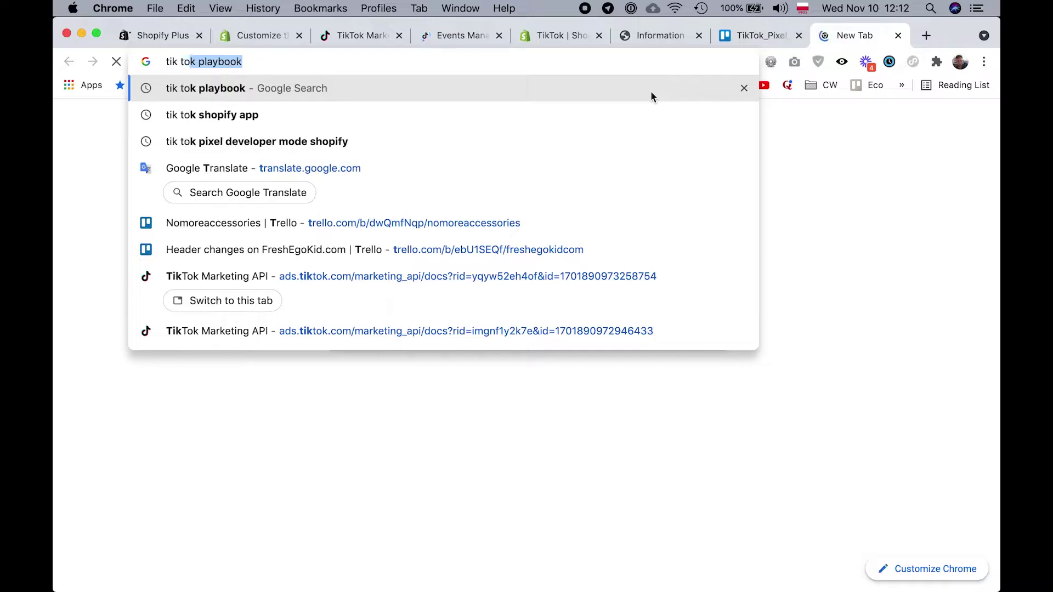
pyautogui.write(' pi')
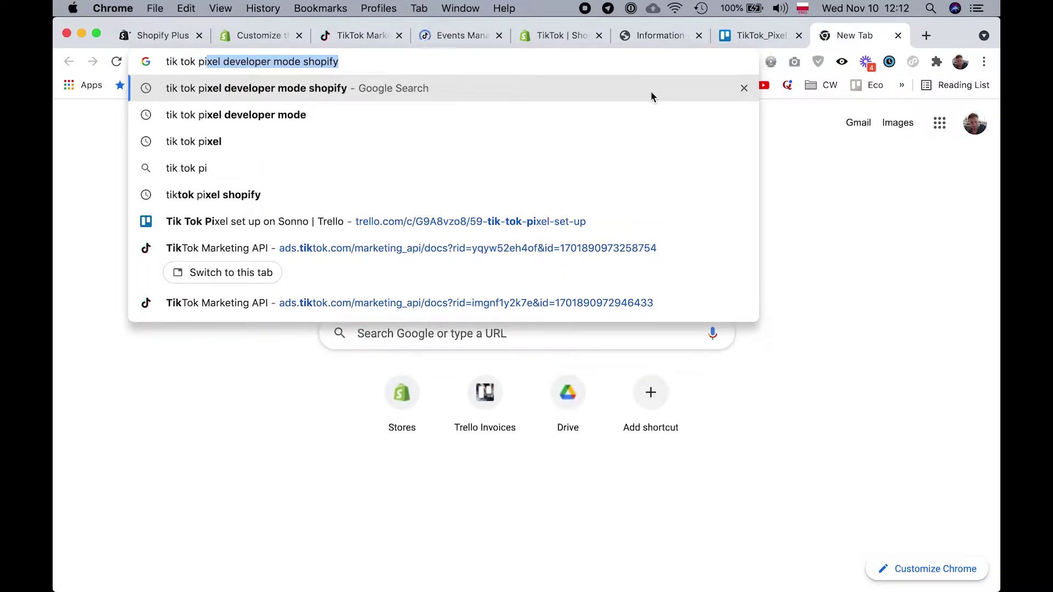
pyautogui.write('xel helper')
pyautogui.press('Return')
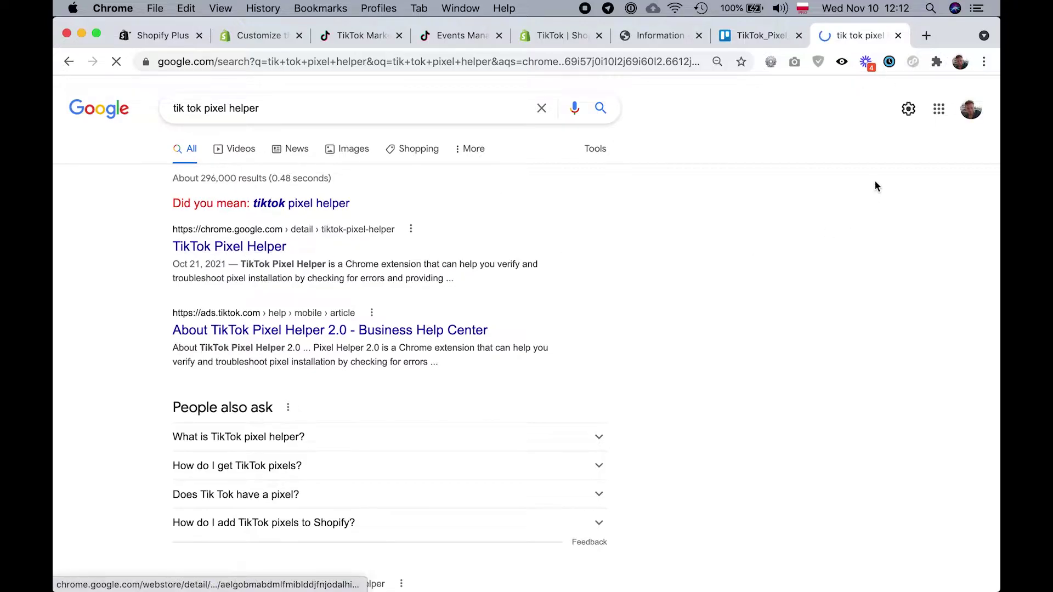
pyautogui.click(914, 62)
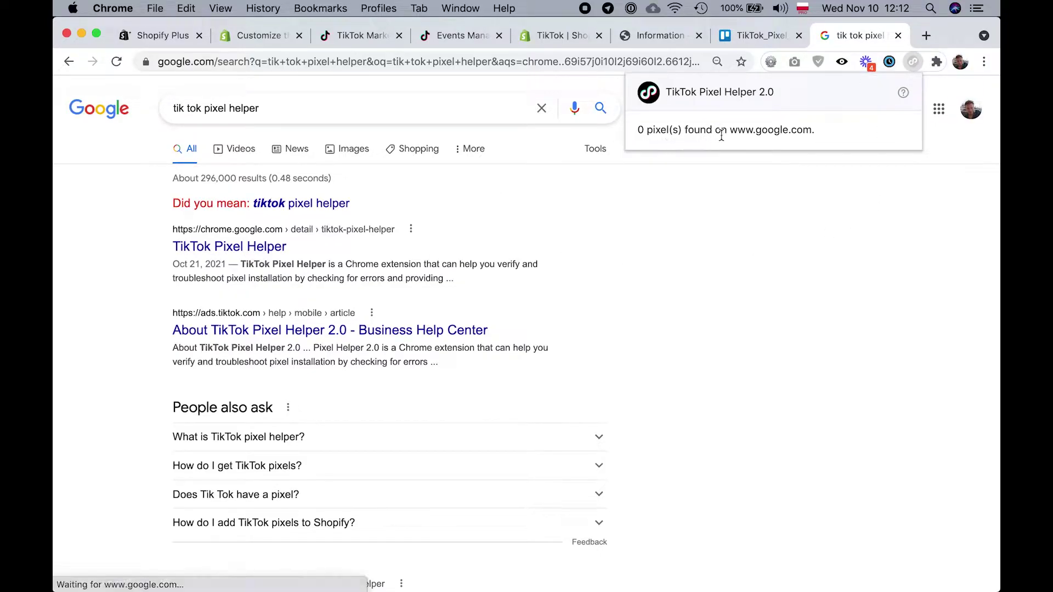
# Inspect the Sonno checkout page with TikTok Pixel Helper and expand the Initiate Checkout event details.
pyautogui.click(669, 34)
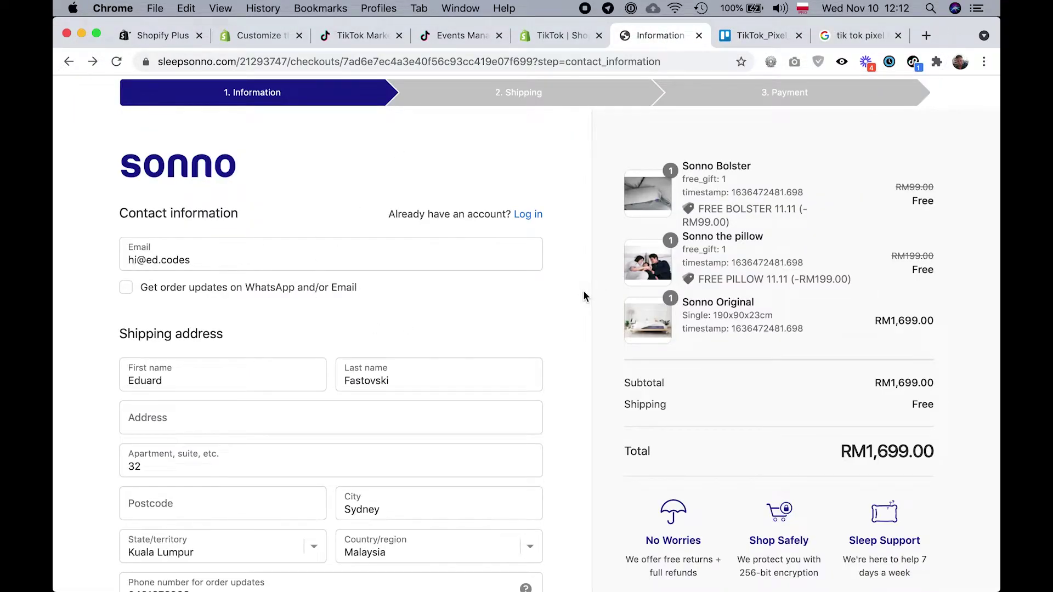
pyautogui.click(916, 67)
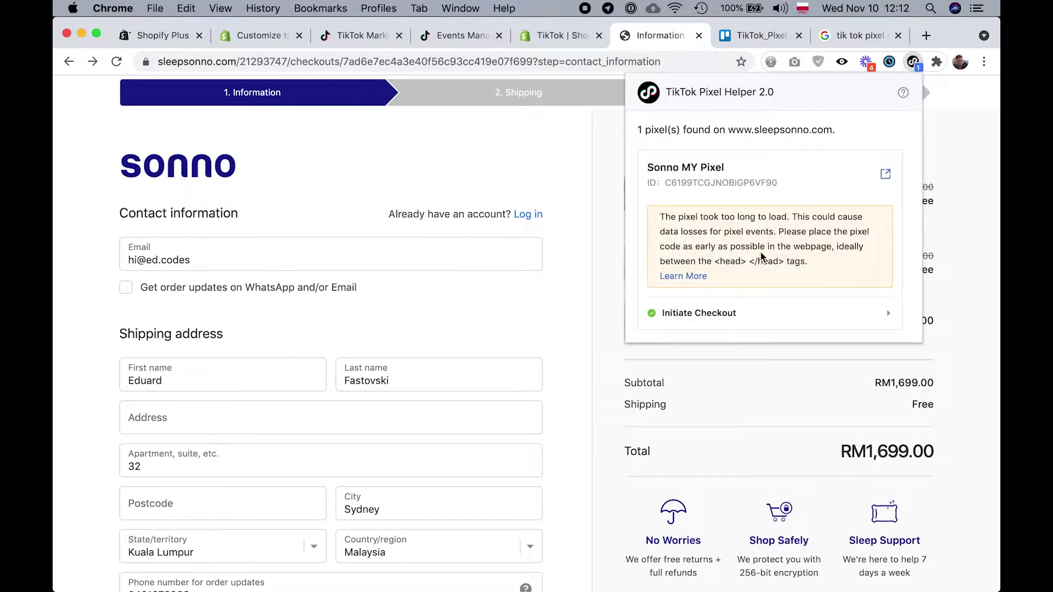
pyautogui.click(887, 317)
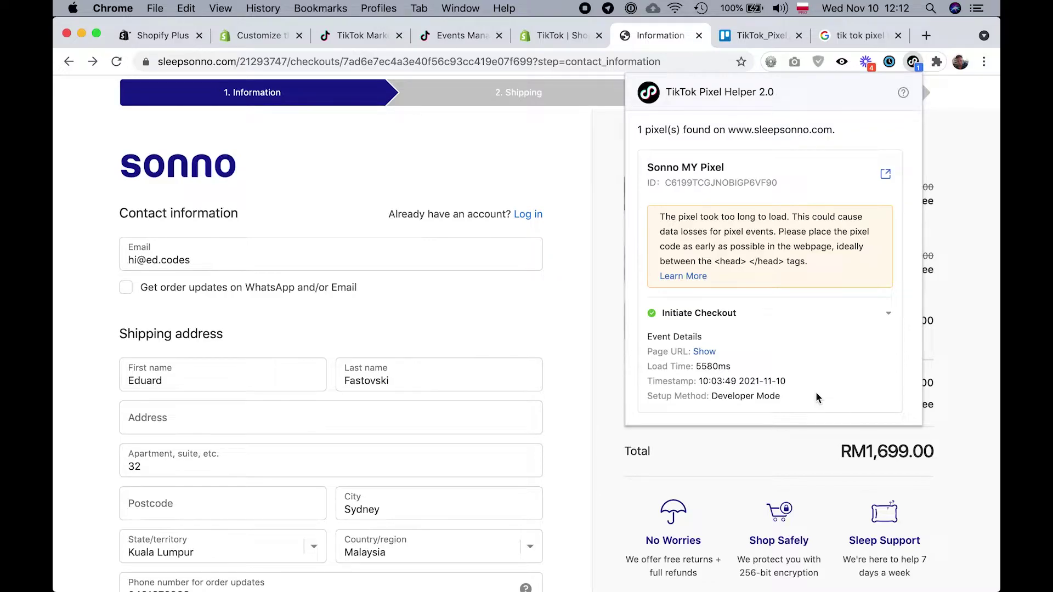
# Open Sonno MY Pixel in Events Manager and review its test event activity, expanding the Add to Cart event.
pyautogui.click(885, 174)
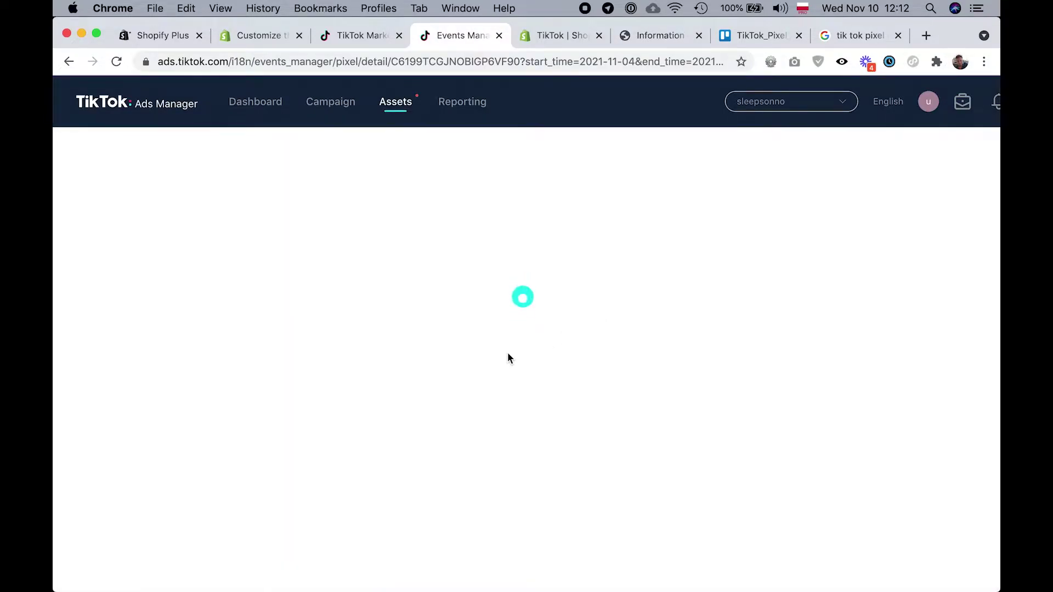
pyautogui.click(192, 369)
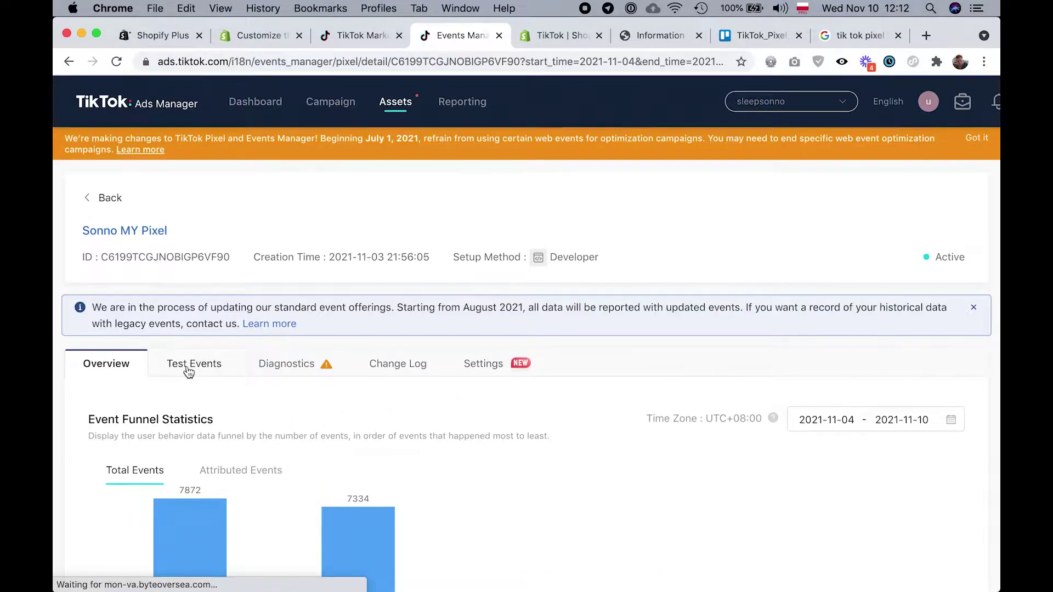
pyautogui.scroll(-3, 213, 378)
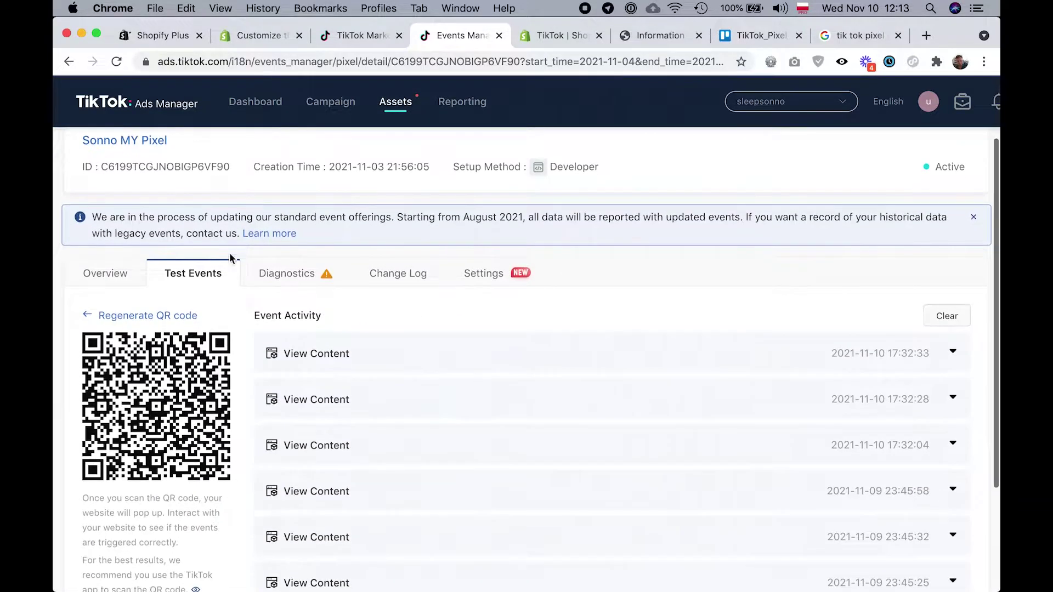
pyautogui.scroll(-4, 418, 355)
pyautogui.scroll(-3, 418, 357)
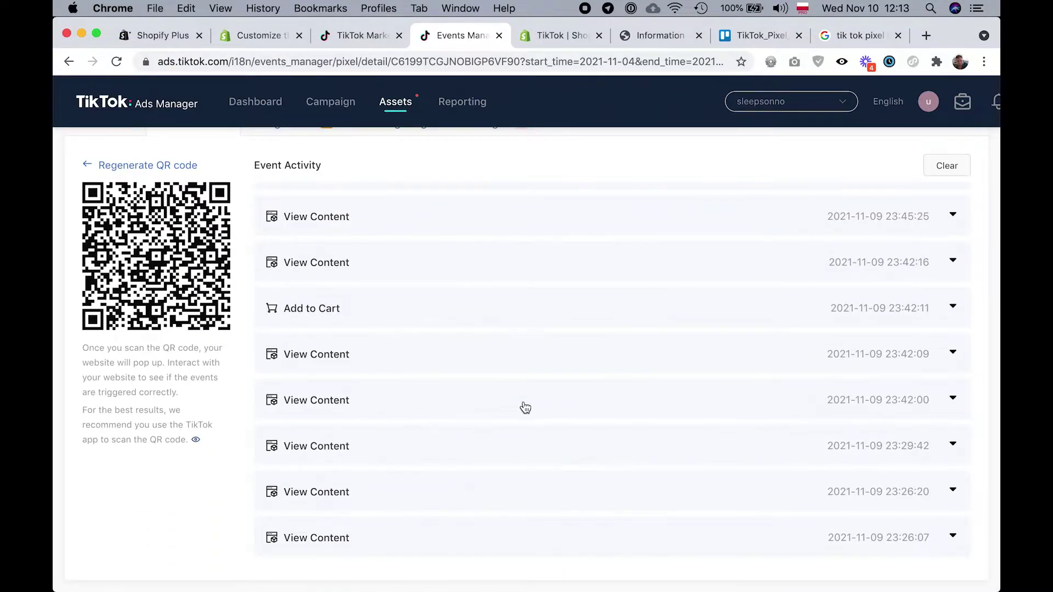
pyautogui.scroll(1, 525, 406)
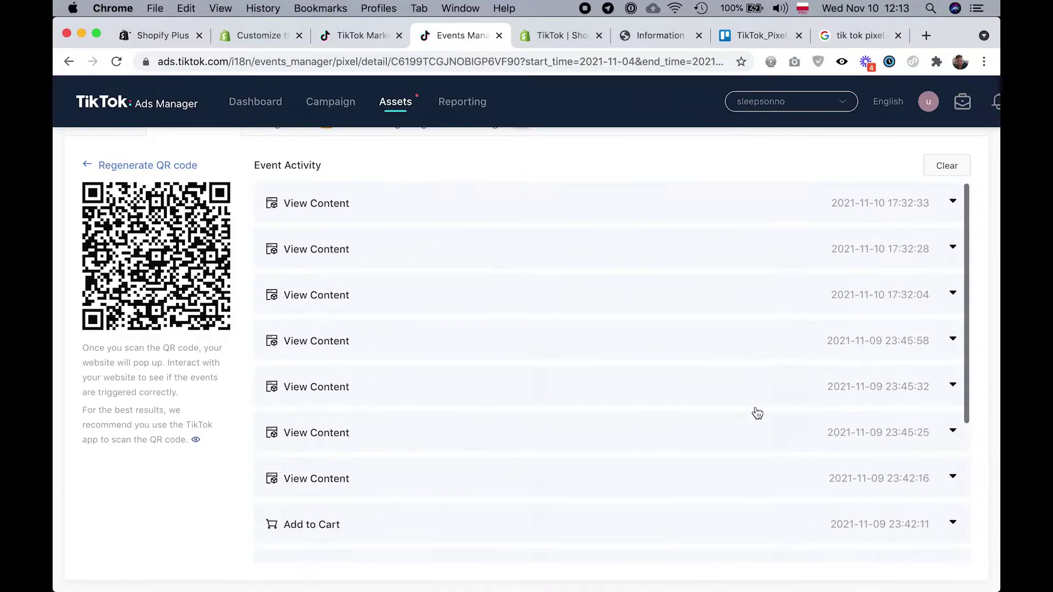
pyautogui.scroll(-5, 757, 412)
pyautogui.scroll(1, 583, 327)
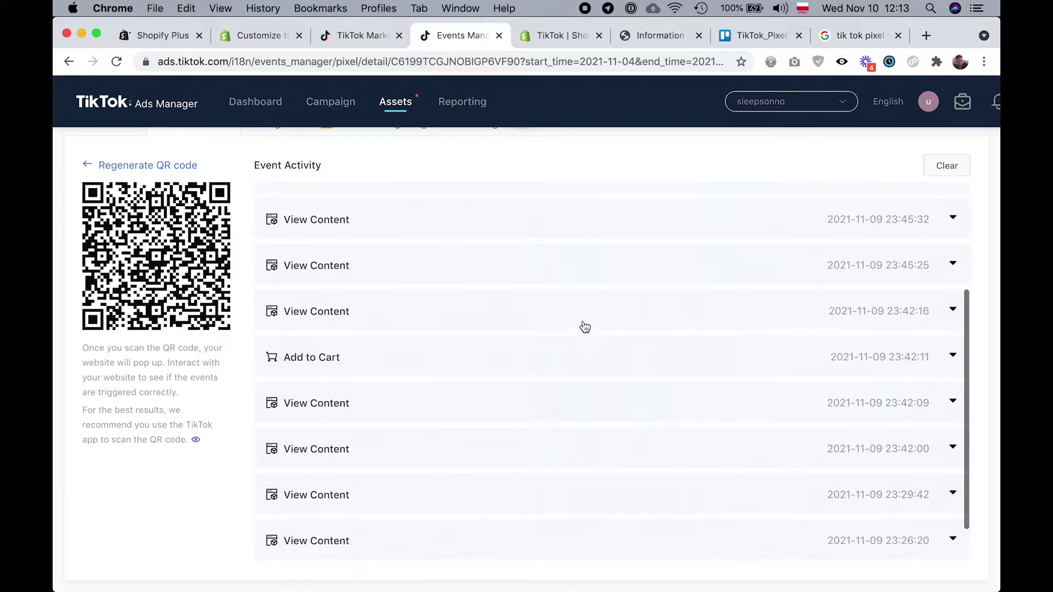
pyautogui.click(438, 363)
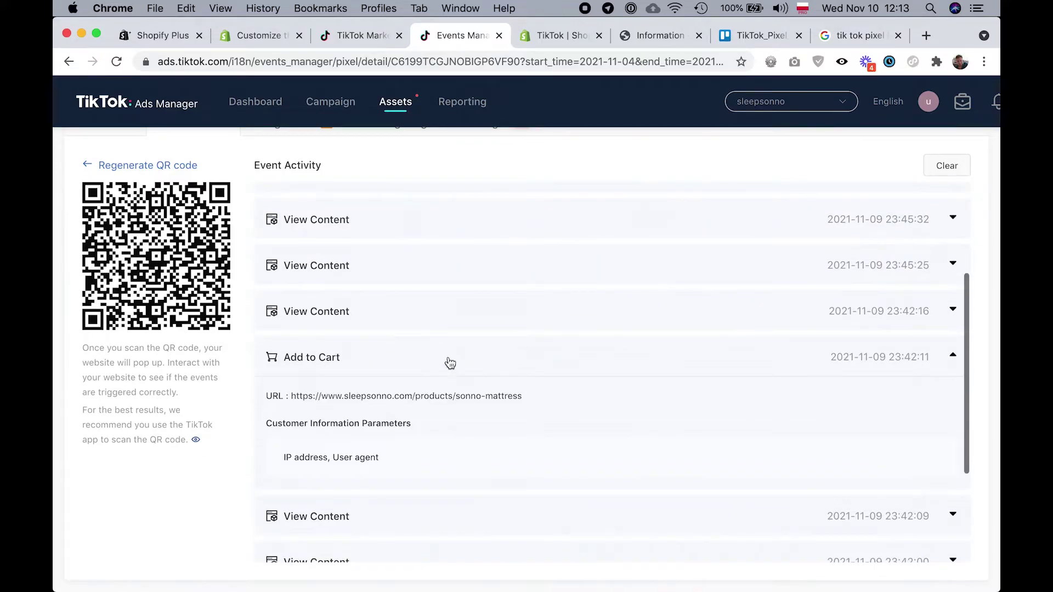
pyautogui.scroll(10, 450, 363)
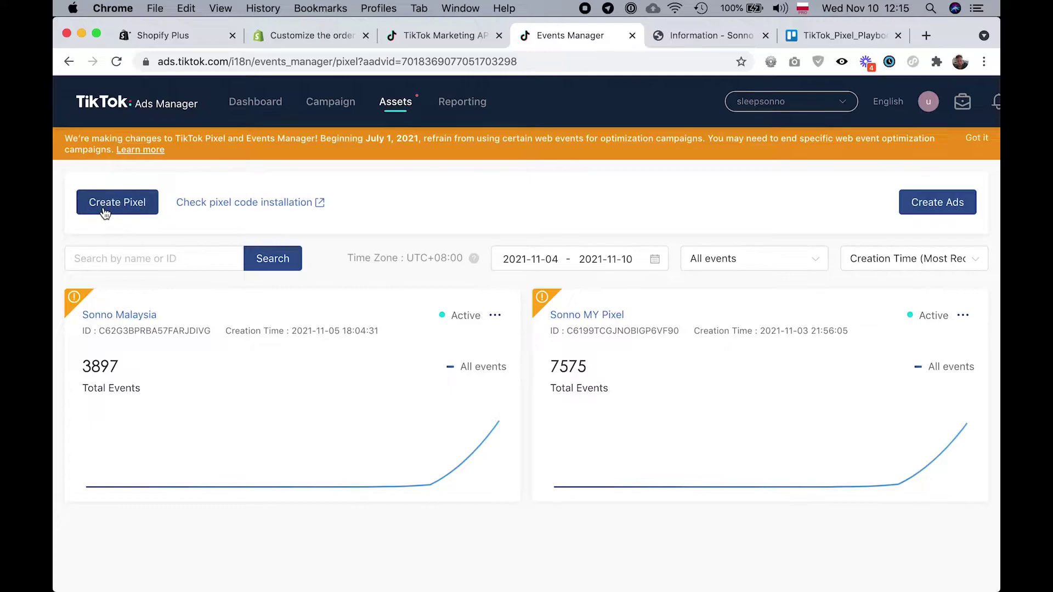
# Create a pixel named Test with manually installed pixel code and set it to Developer Mode.
pyautogui.click(113, 202)
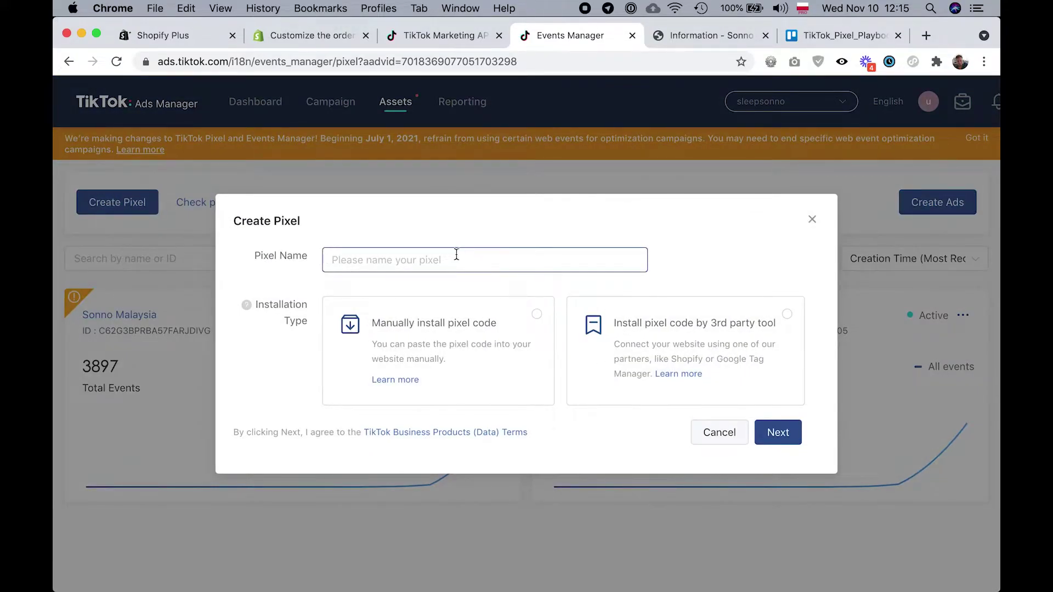
pyautogui.click(413, 259)
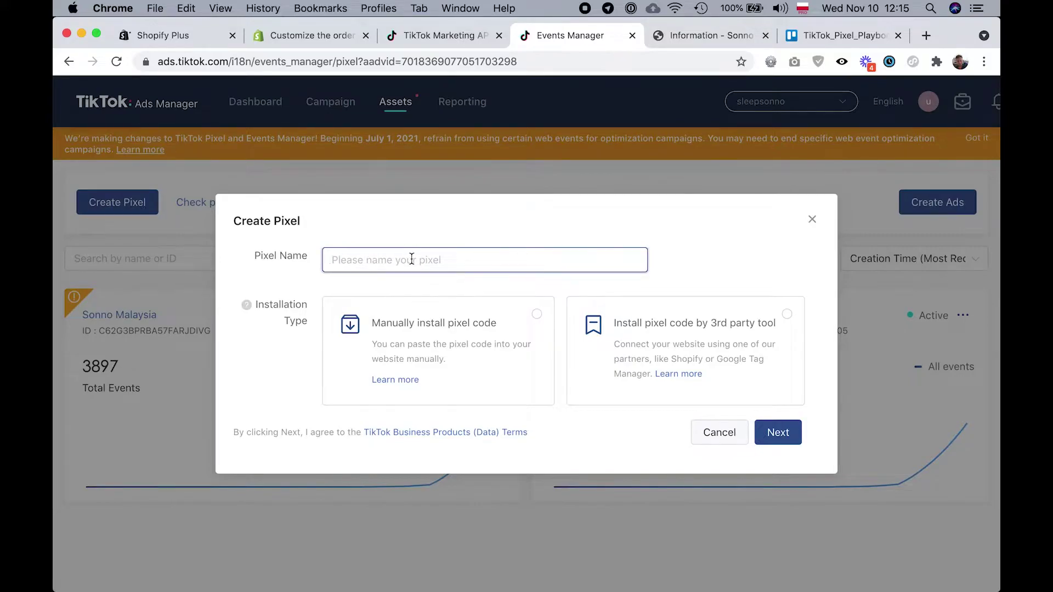
pyautogui.click(477, 320)
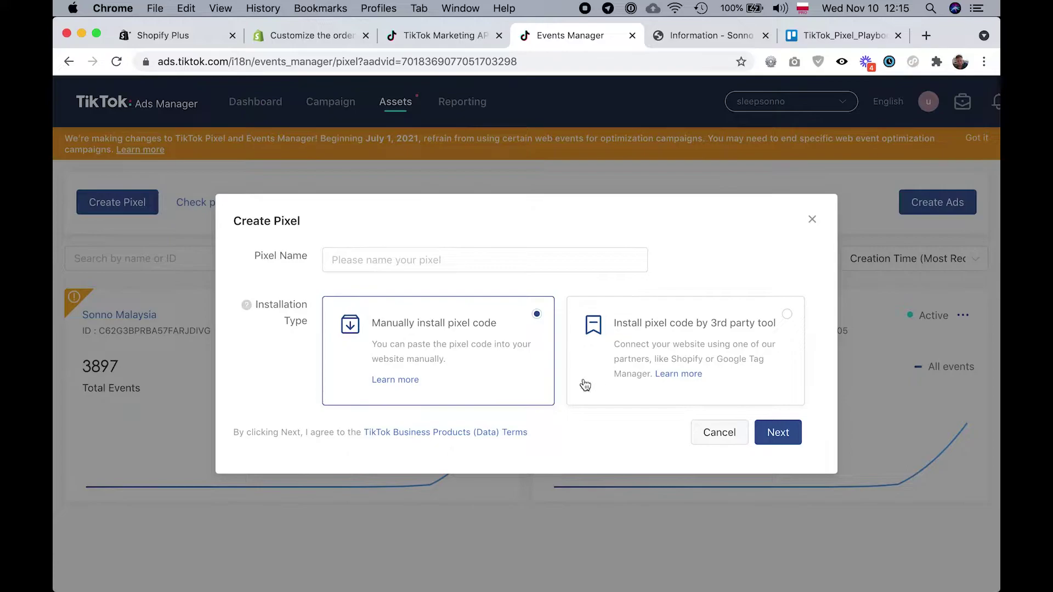
pyautogui.click(776, 430)
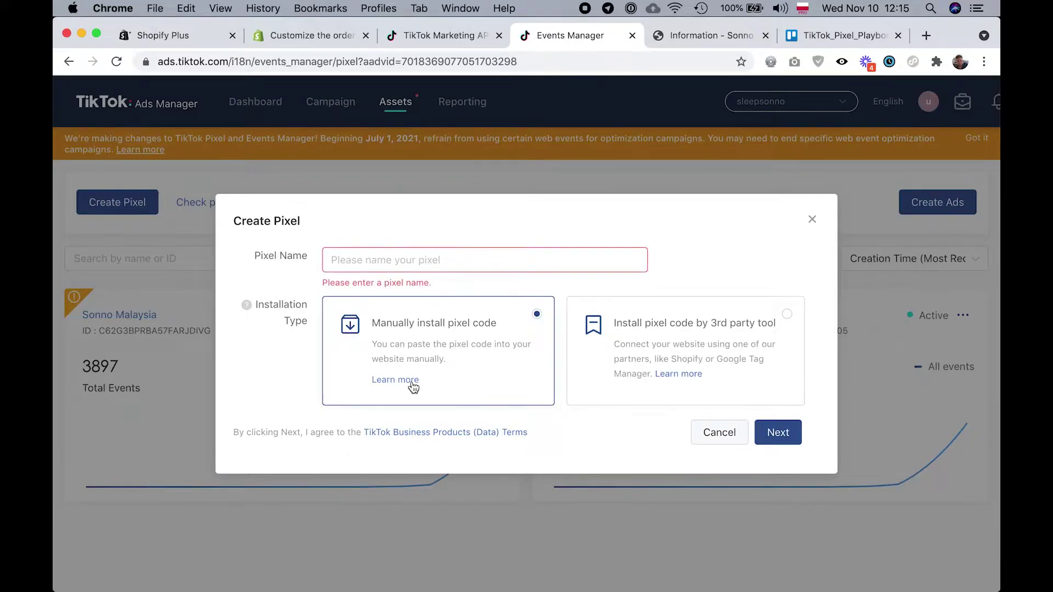
pyautogui.write('Test')
pyautogui.click(770, 433)
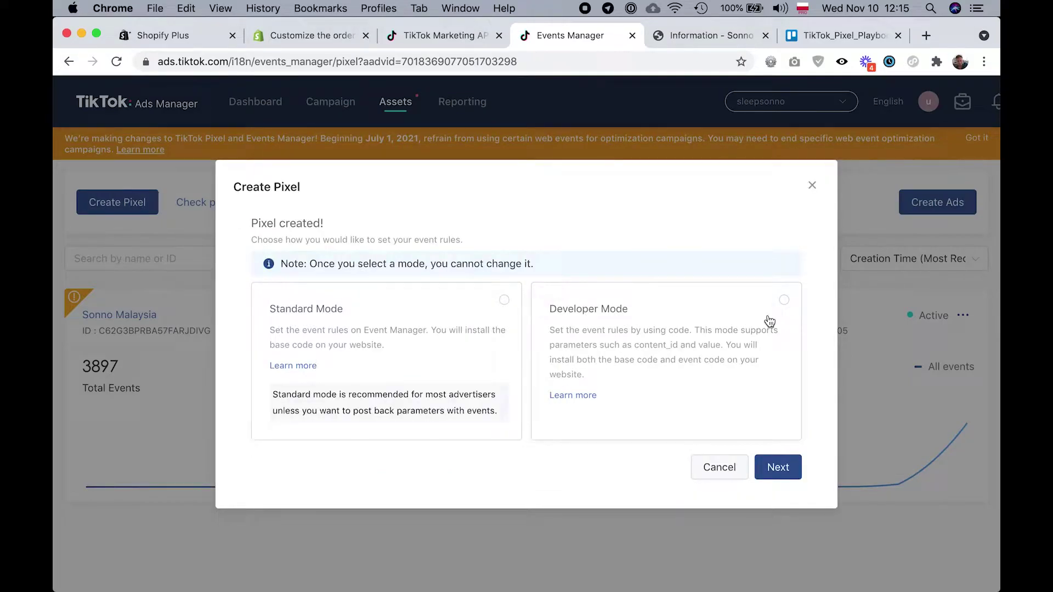
pyautogui.click(770, 321)
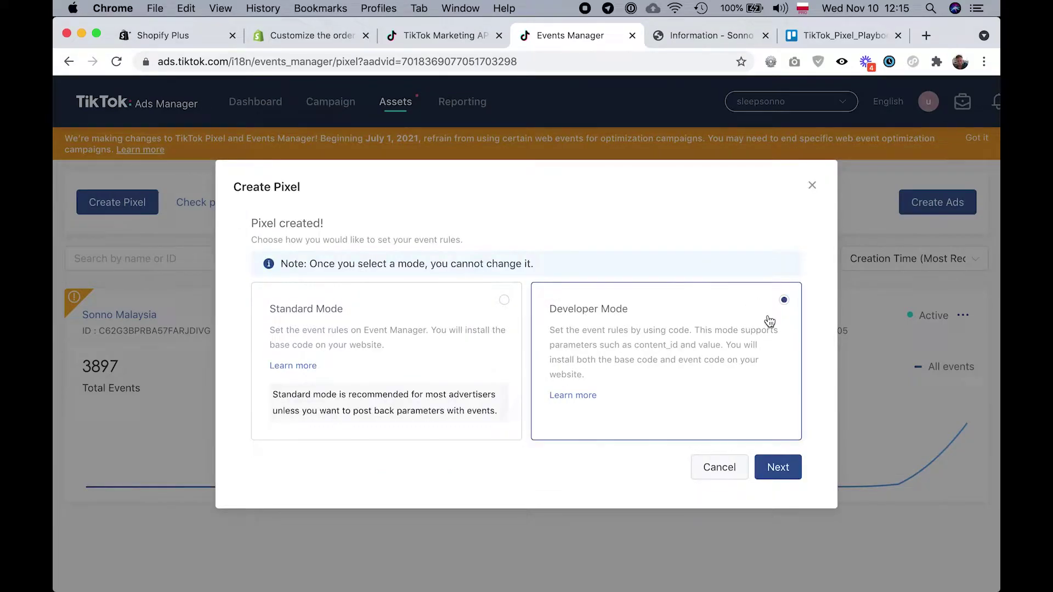
pyautogui.click(778, 467)
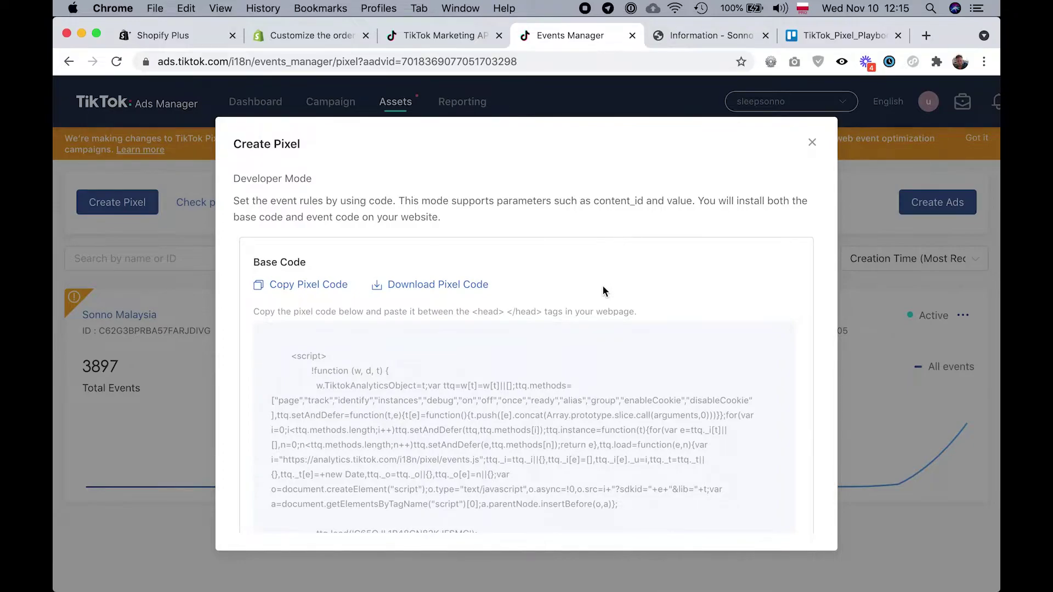
# Review the new pixel's Developer Mode setup and copy its base pixel code.
pyautogui.scroll(-5, 602, 285)
pyautogui.scroll(-4, 603, 286)
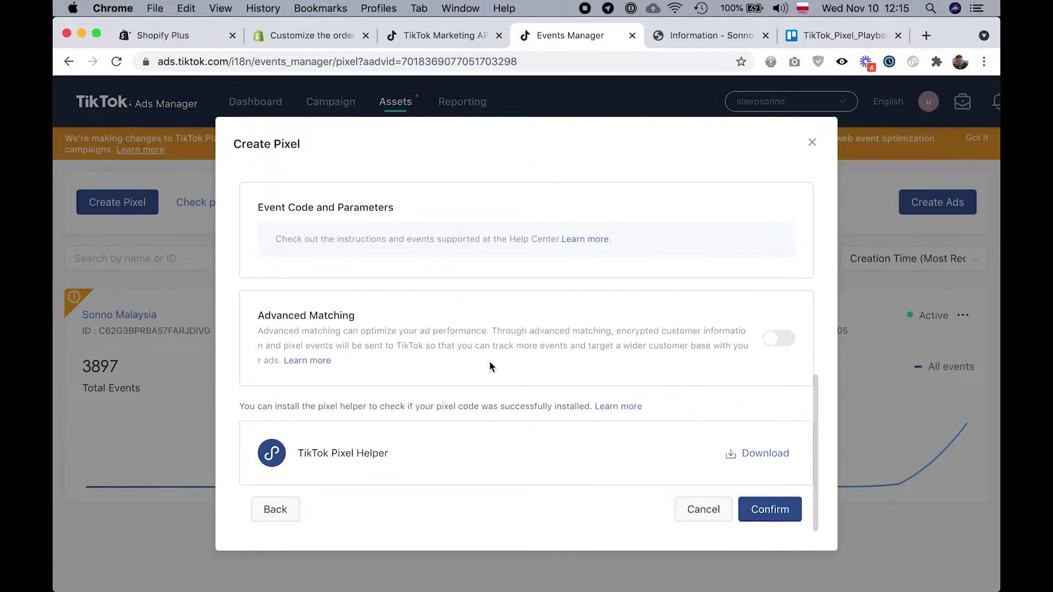
pyautogui.scroll(10, 490, 362)
pyautogui.moveTo(489, 362)
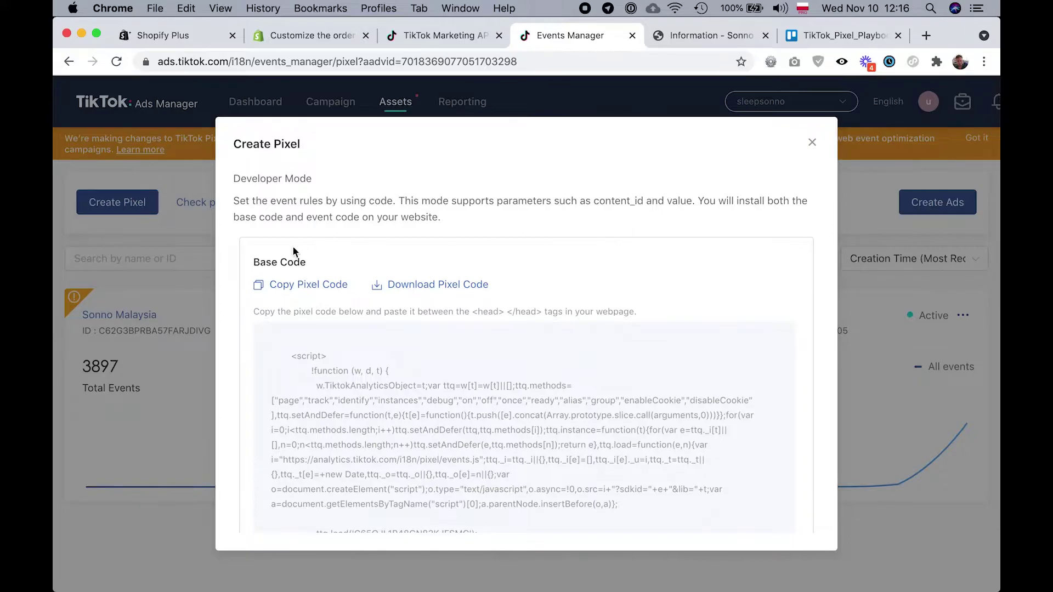
pyautogui.moveTo(399, 324)
pyautogui.scroll(-2, 466, 487)
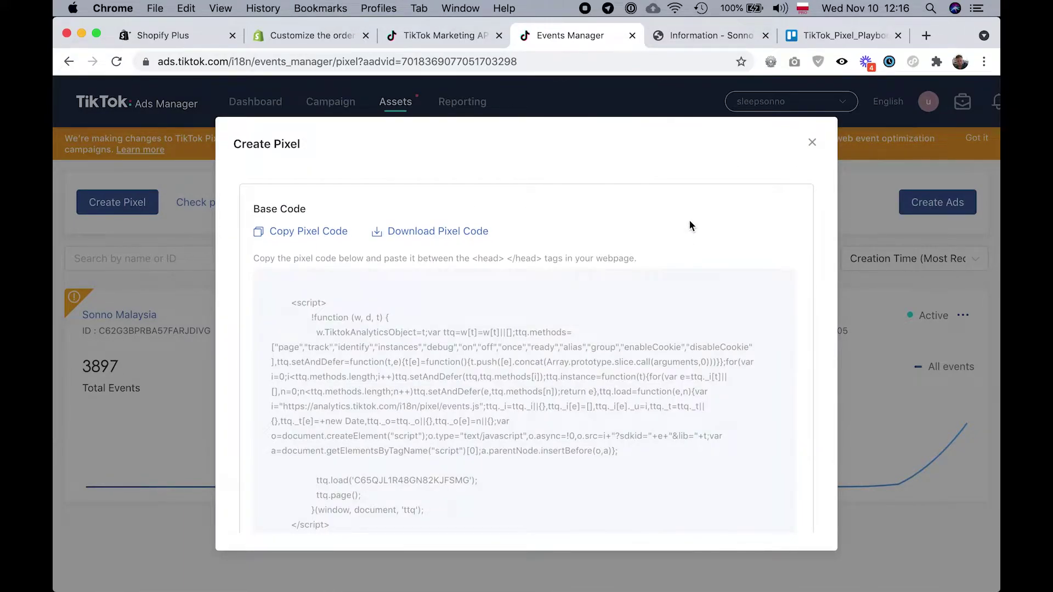
pyautogui.click(300, 236)
pyautogui.scroll(-2, 753, 230)
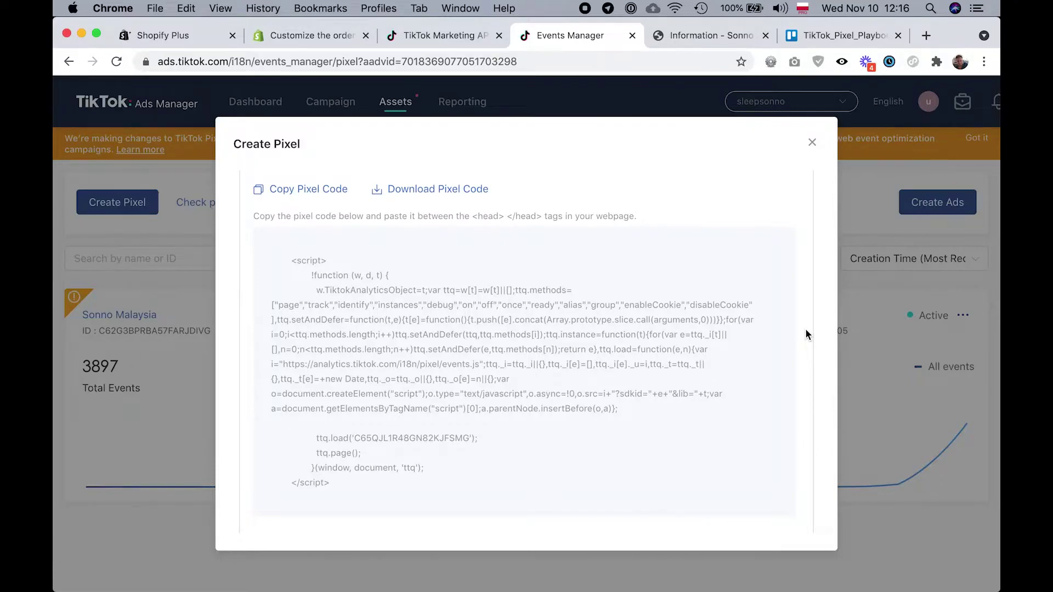
pyautogui.scroll(-3, 806, 332)
pyautogui.scroll(5, 806, 332)
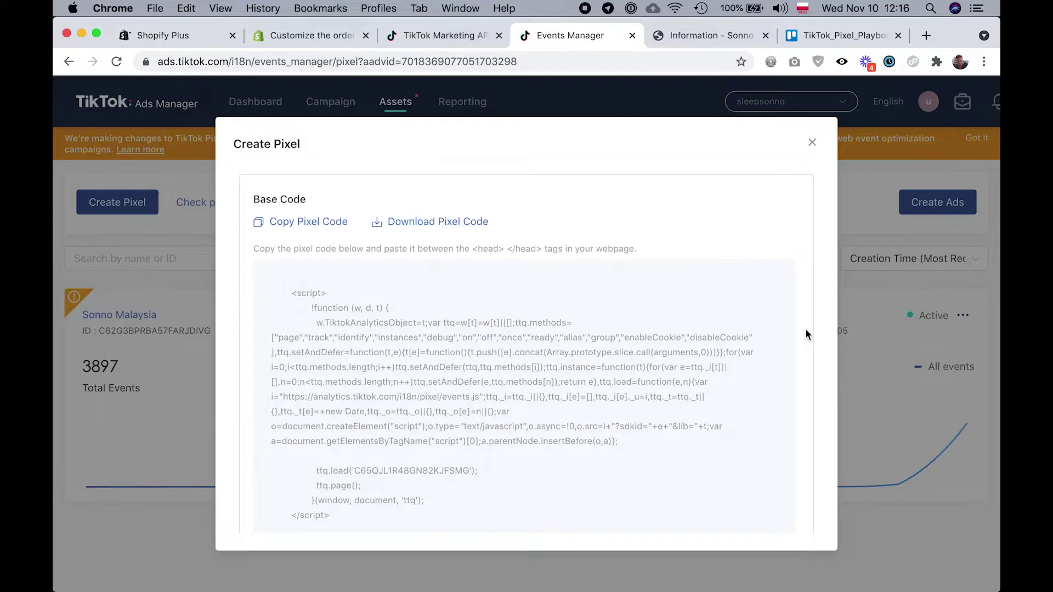
# Examine the supported pixel events and their event codes, such as Add to Cart, in the TikTok Marketing API docs.
pyautogui.click(469, 37)
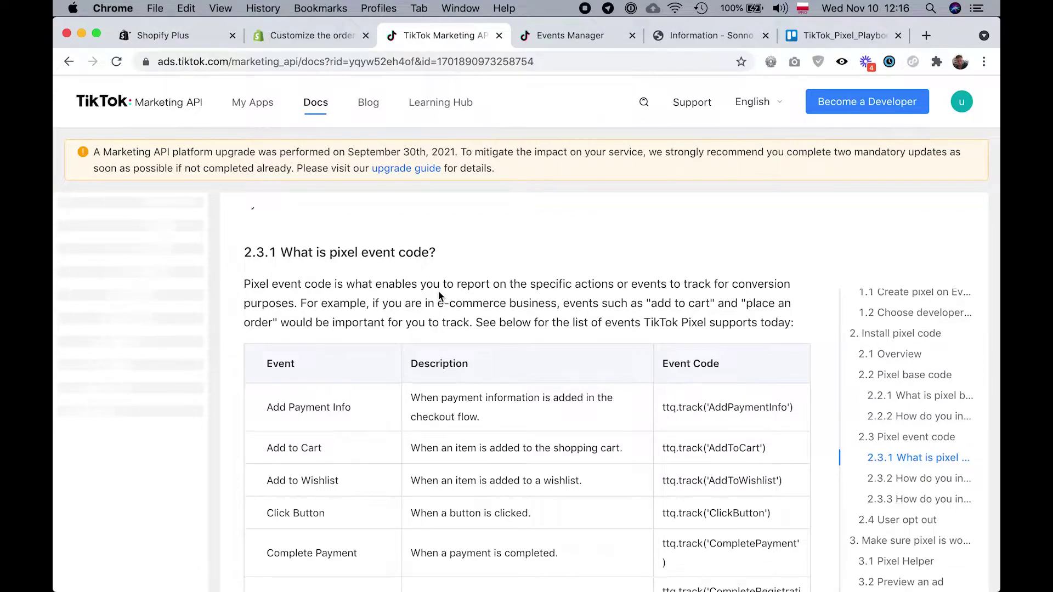
pyautogui.scroll(-2, 438, 294)
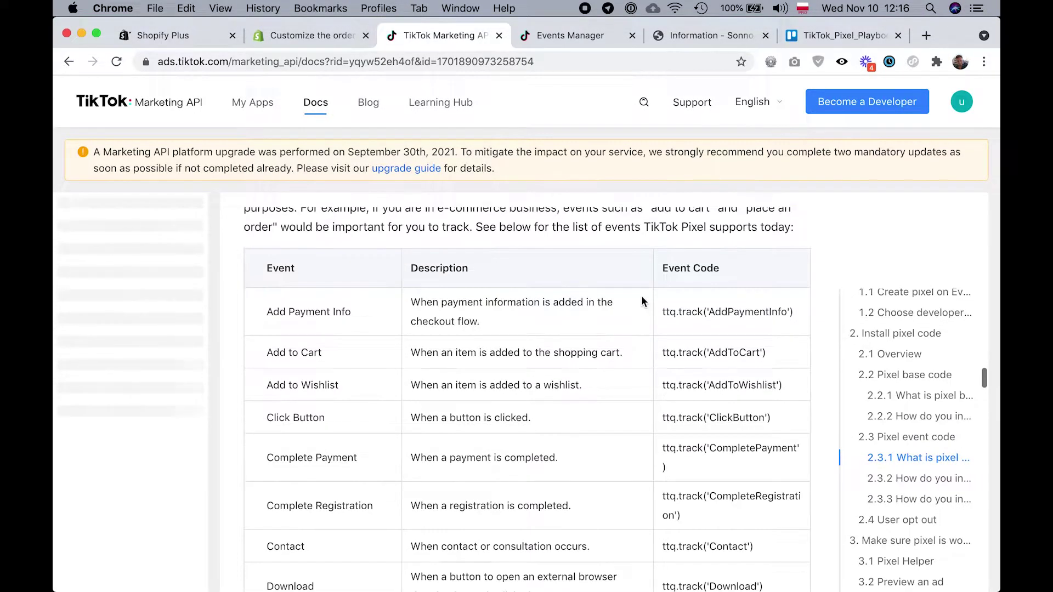
pyautogui.scroll(-1, 643, 300)
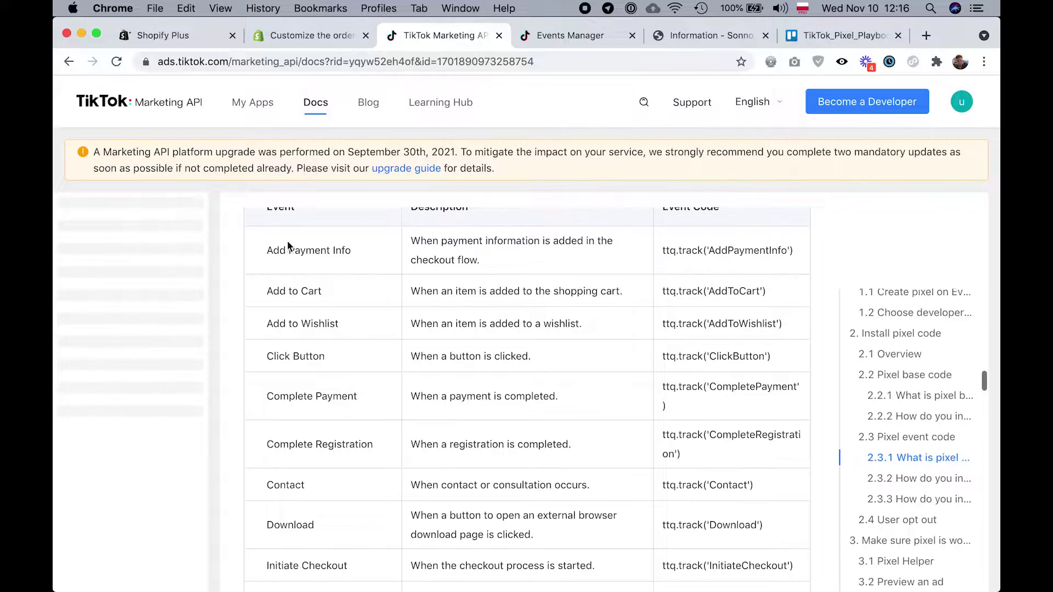
pyautogui.click(702, 288)
pyautogui.doubleClick(702, 288)
pyautogui.click(746, 288)
pyautogui.scroll(-2, 746, 288)
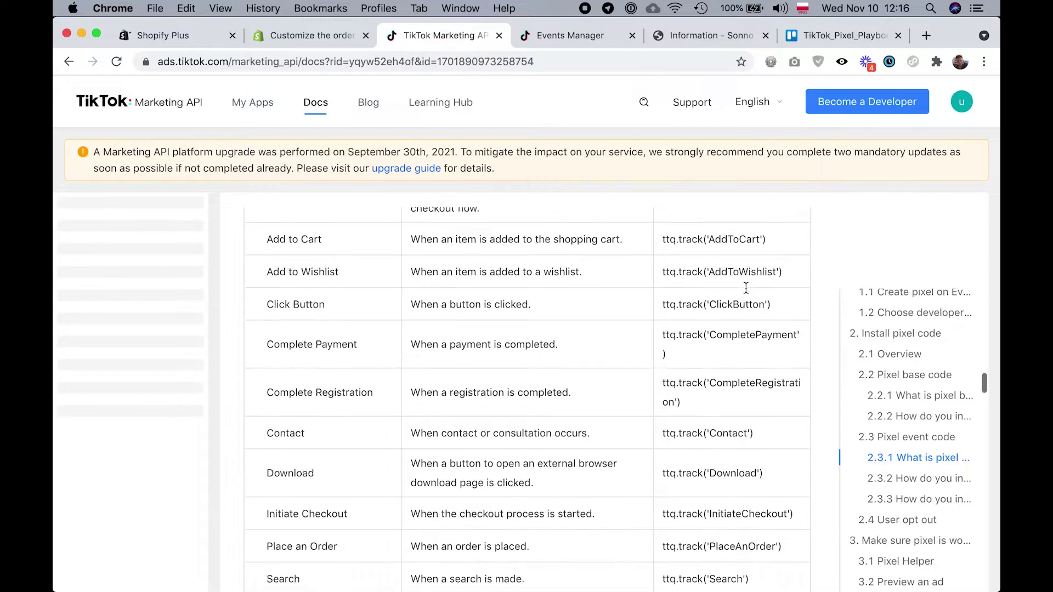
# Examine the rest of the supported events table in the docs, from Complete Payment down to Subscribe and View Content.
pyautogui.click(674, 338)
pyautogui.moveTo(675, 337); pyautogui.dragTo(730, 346)
pyautogui.scroll(-5, 724, 342)
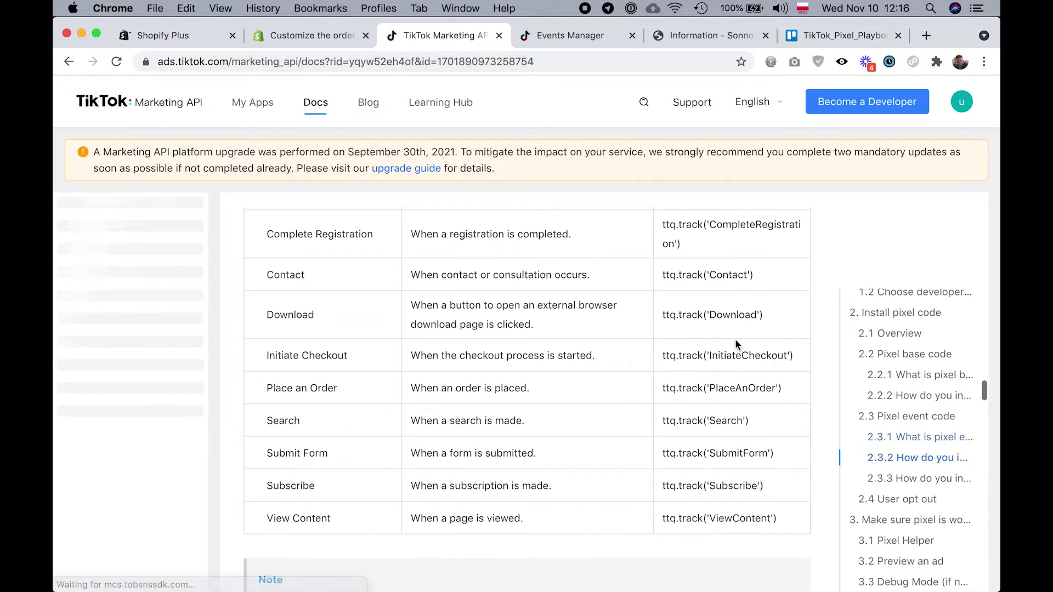
pyautogui.scroll(-2, 733, 339)
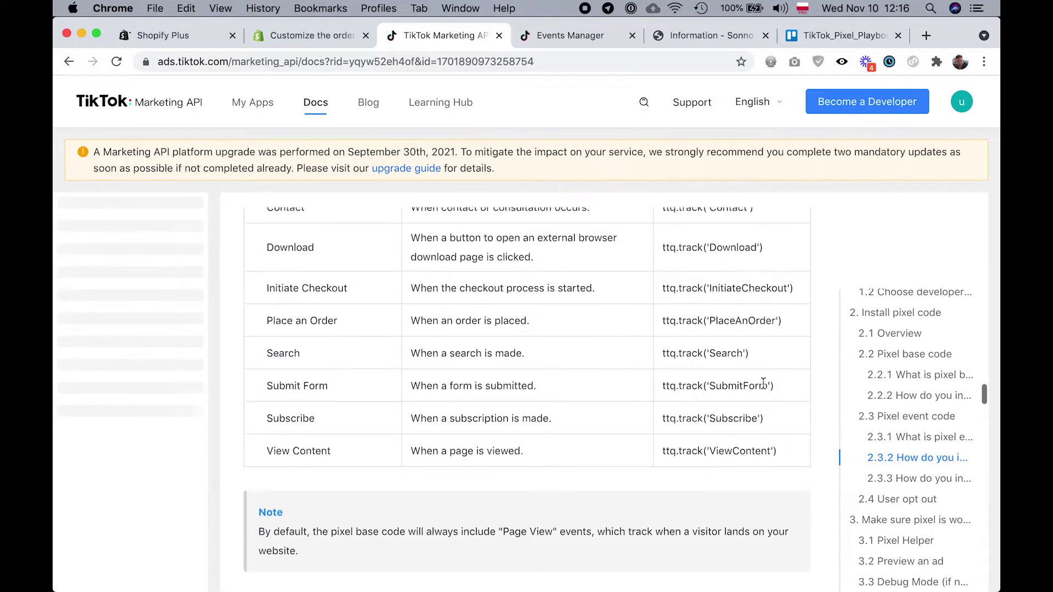
pyautogui.moveTo(682, 420); pyautogui.dragTo(786, 421)
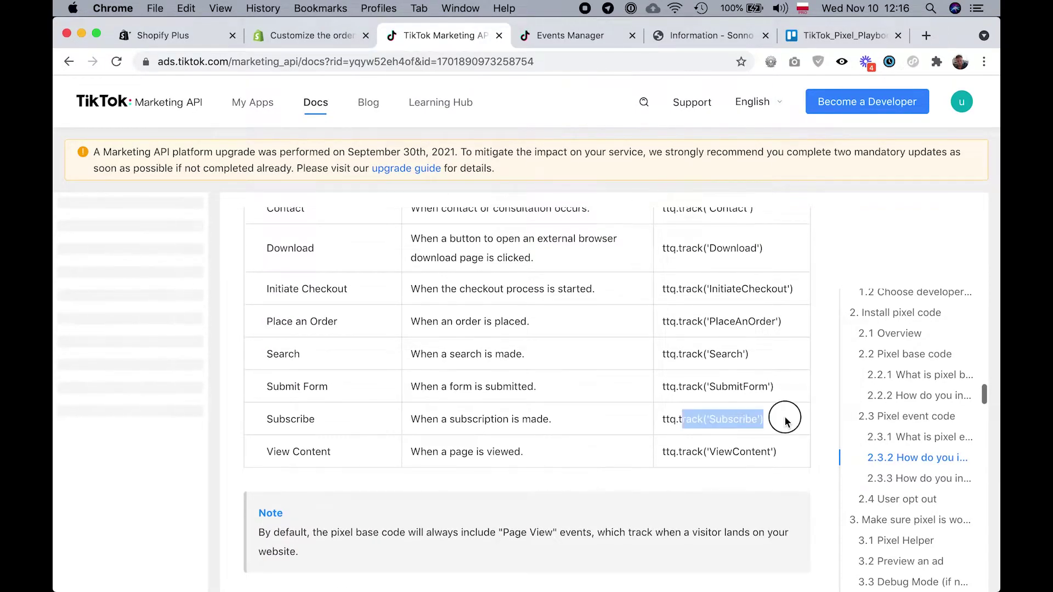
pyautogui.click(786, 422)
pyautogui.scroll(1, 784, 417)
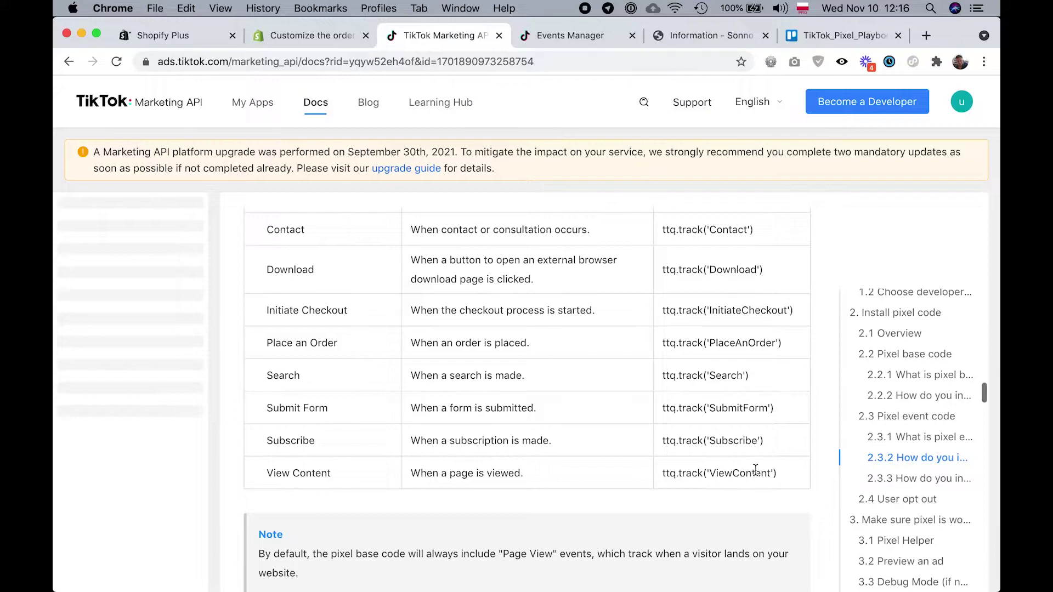
pyautogui.scroll(5, 763, 472)
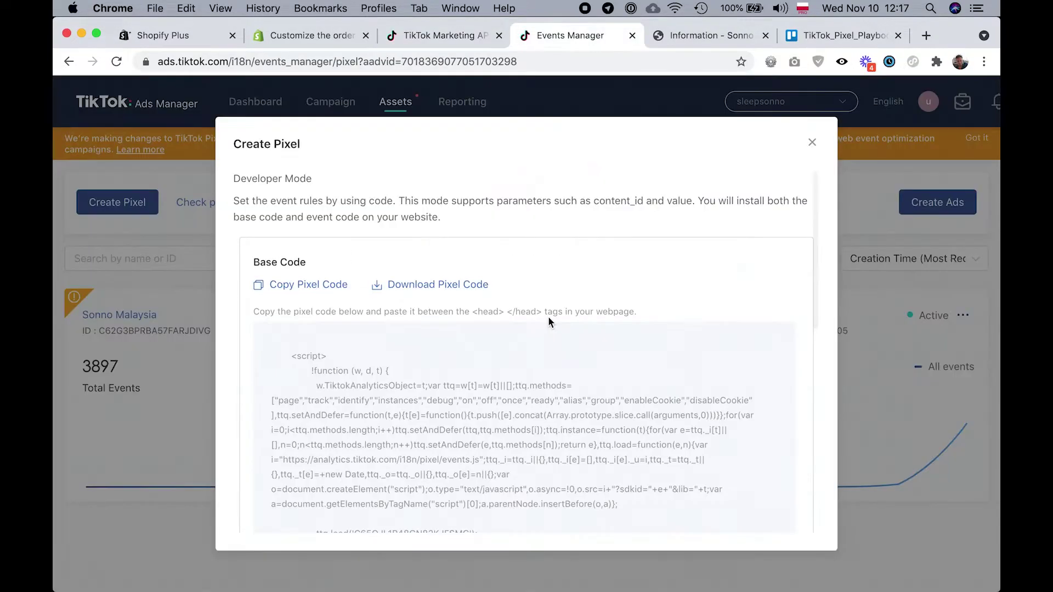
pyautogui.scroll(-3, 615, 254)
pyautogui.click(449, 38)
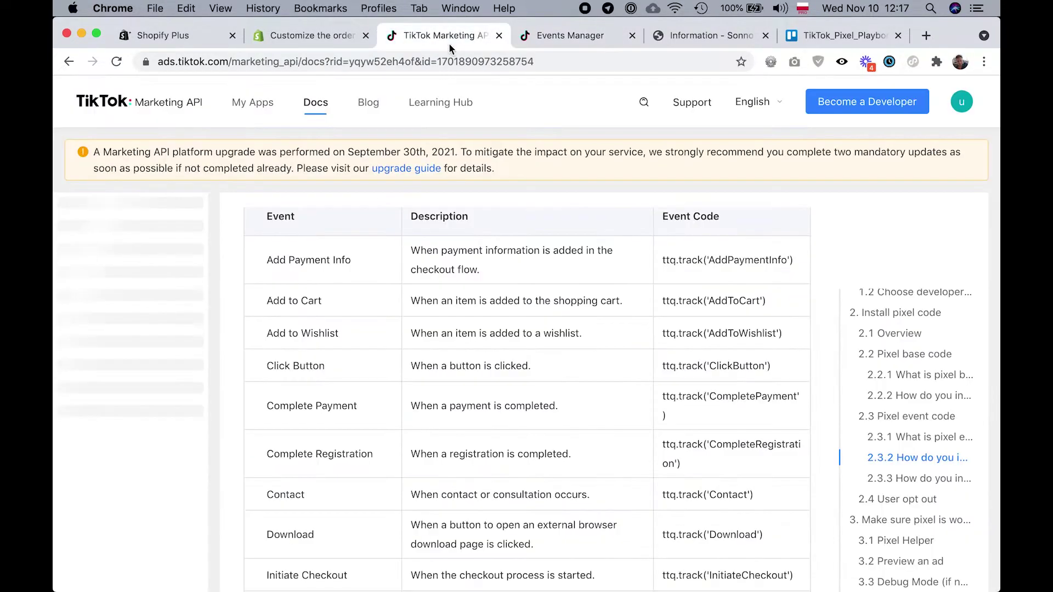
pyautogui.scroll(2, 412, 409)
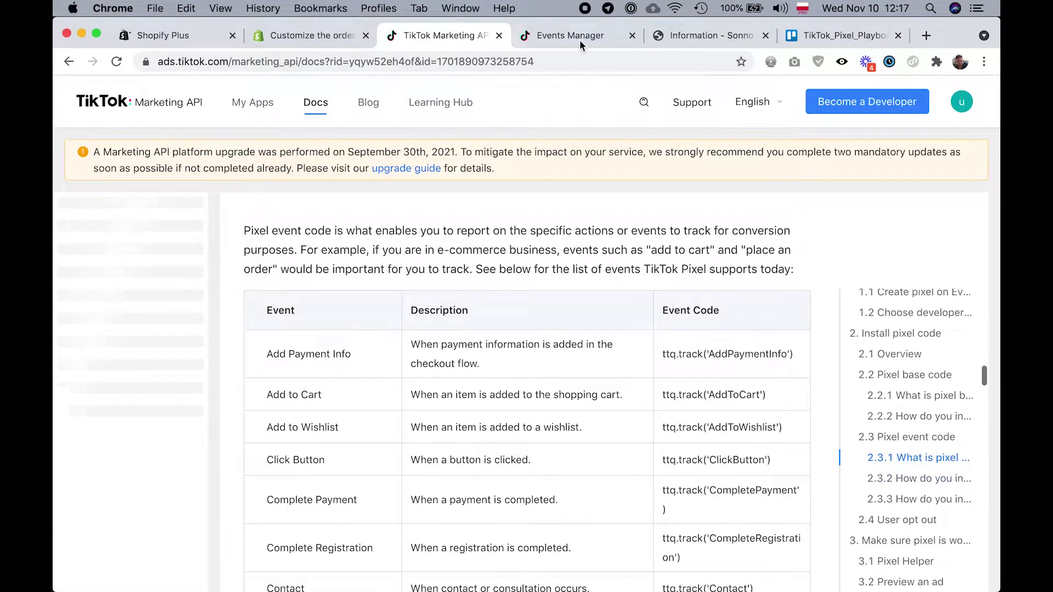
# Switch to Events Manager and turn on Advanced Matching for the new pixel, with Email and Phone Number included.
pyautogui.click(579, 40)
pyautogui.scroll(-5, 519, 445)
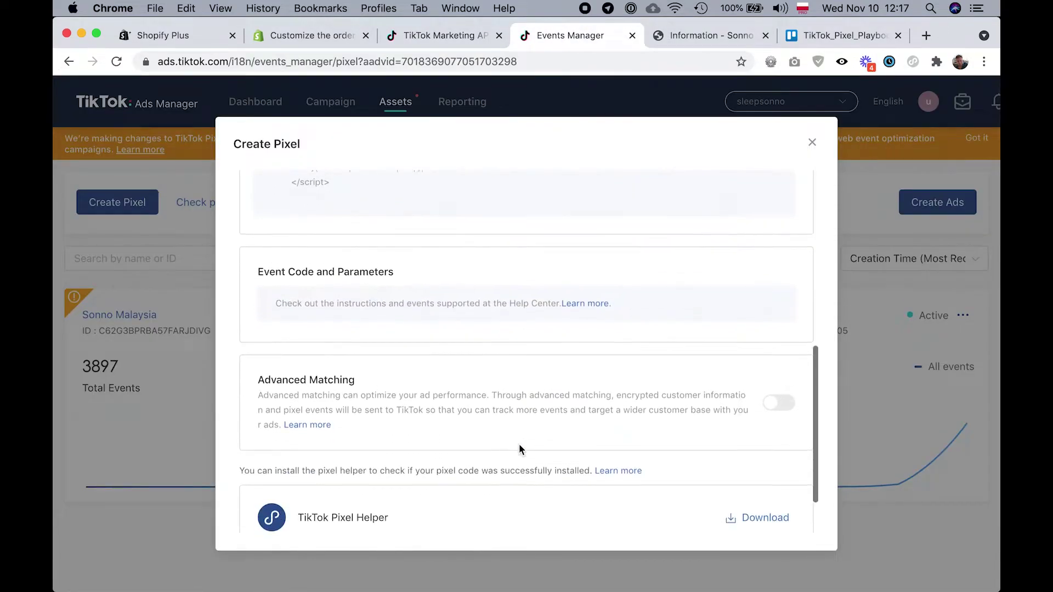
pyautogui.scroll(-2, 519, 445)
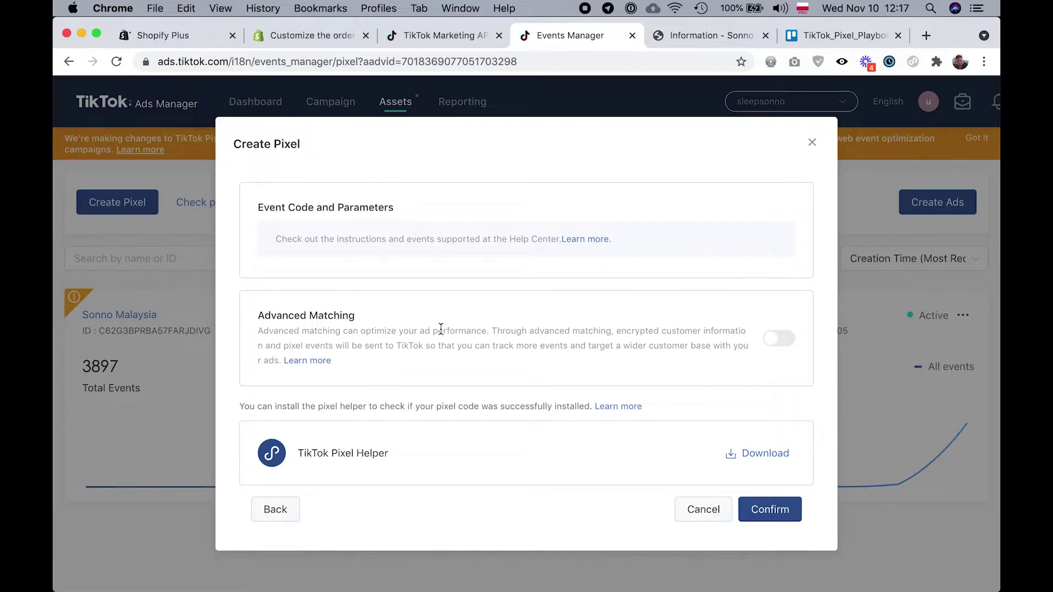
pyautogui.click(777, 338)
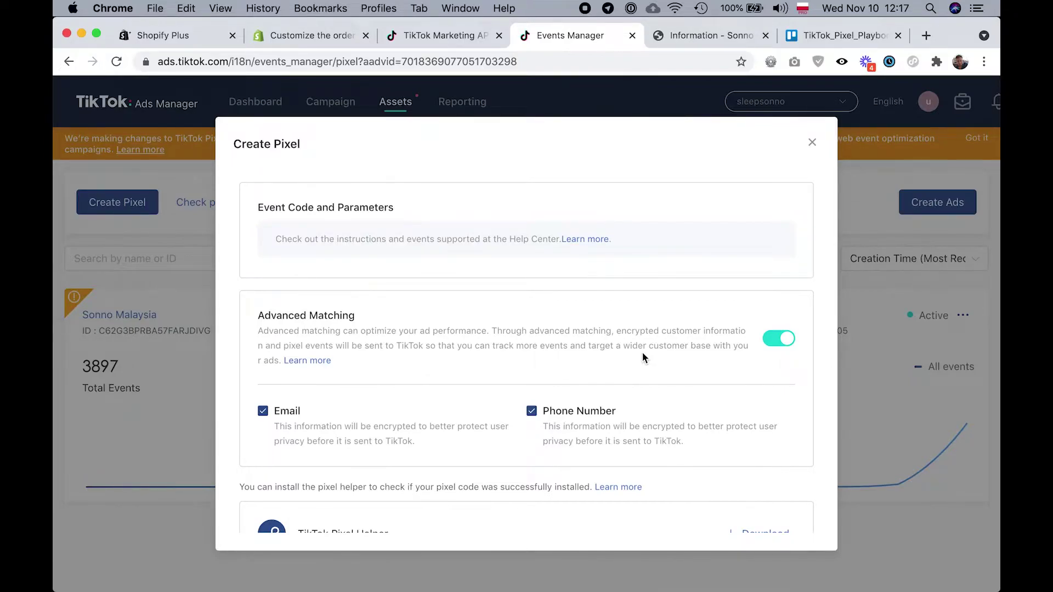
pyautogui.scroll(1, 463, 362)
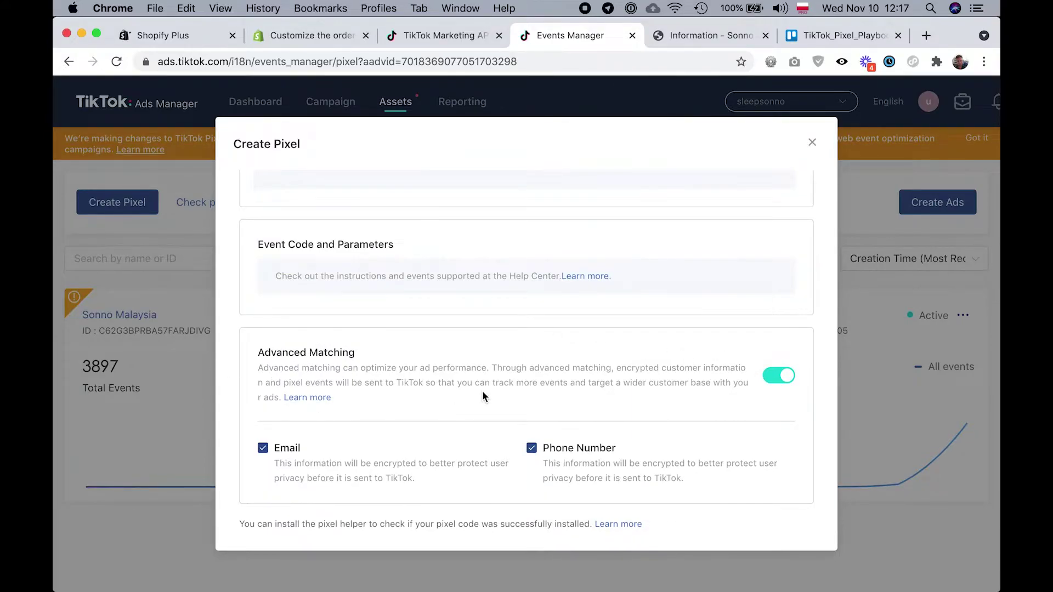
pyautogui.scroll(1, 483, 391)
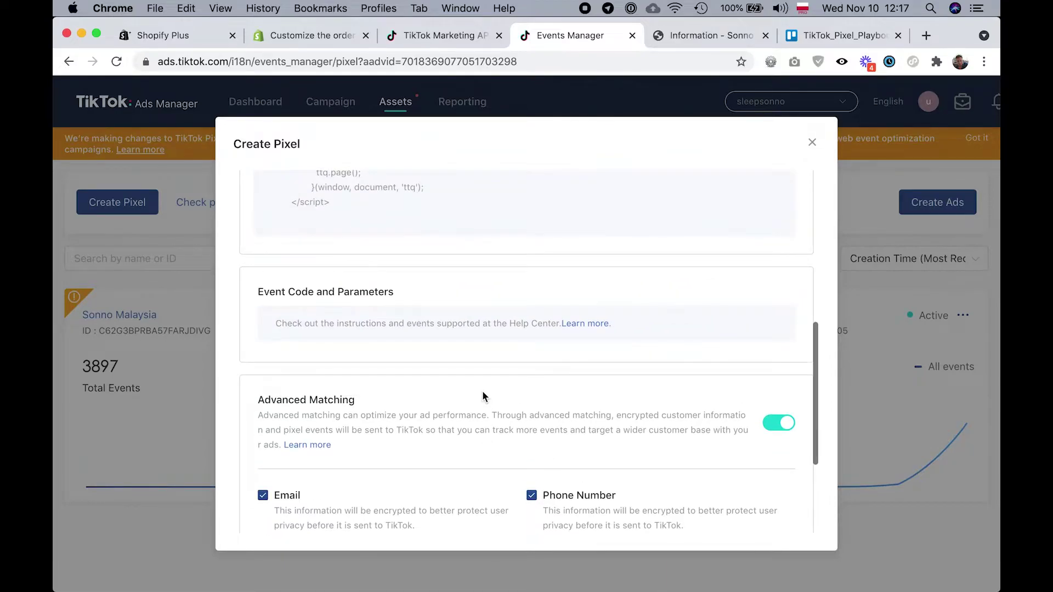
pyautogui.scroll(4, 482, 391)
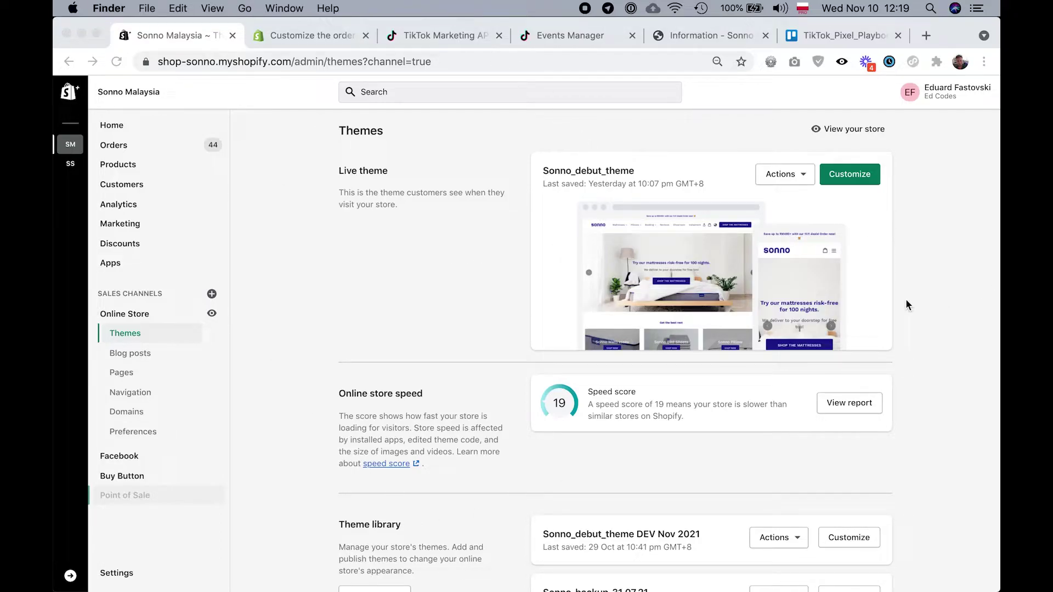
# Open the code of the live Sonno_debut_theme in Shopify and display the theme.liquid layout file.
pyautogui.click(793, 177)
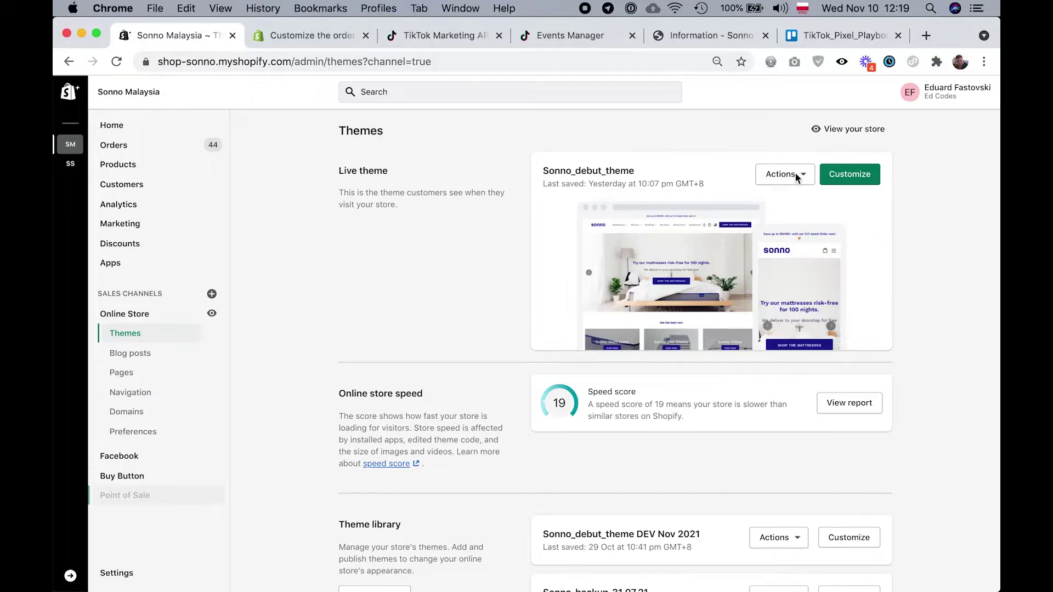
pyautogui.click(790, 178)
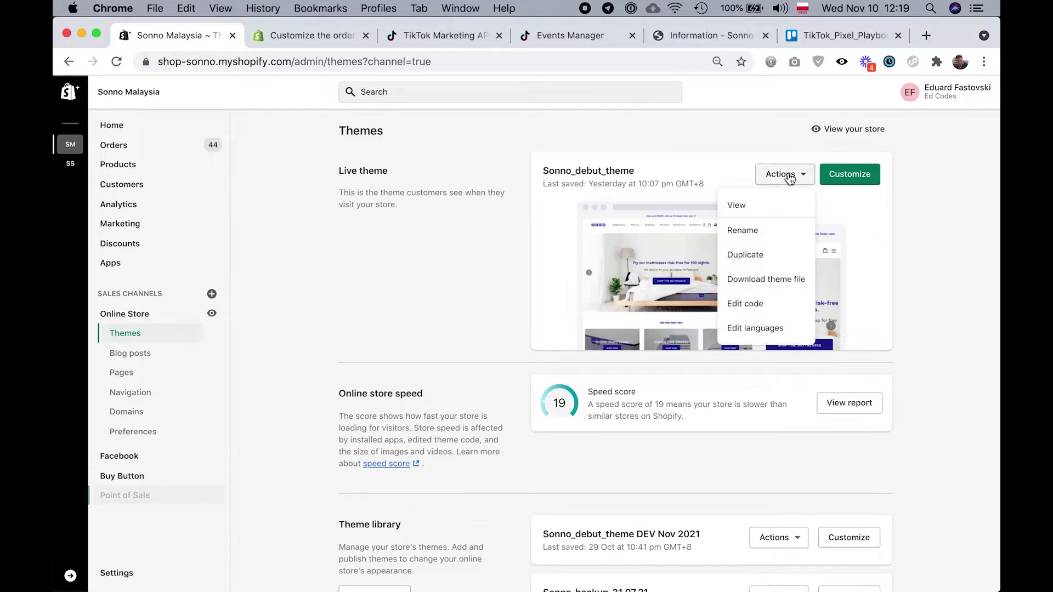
pyautogui.click(754, 308)
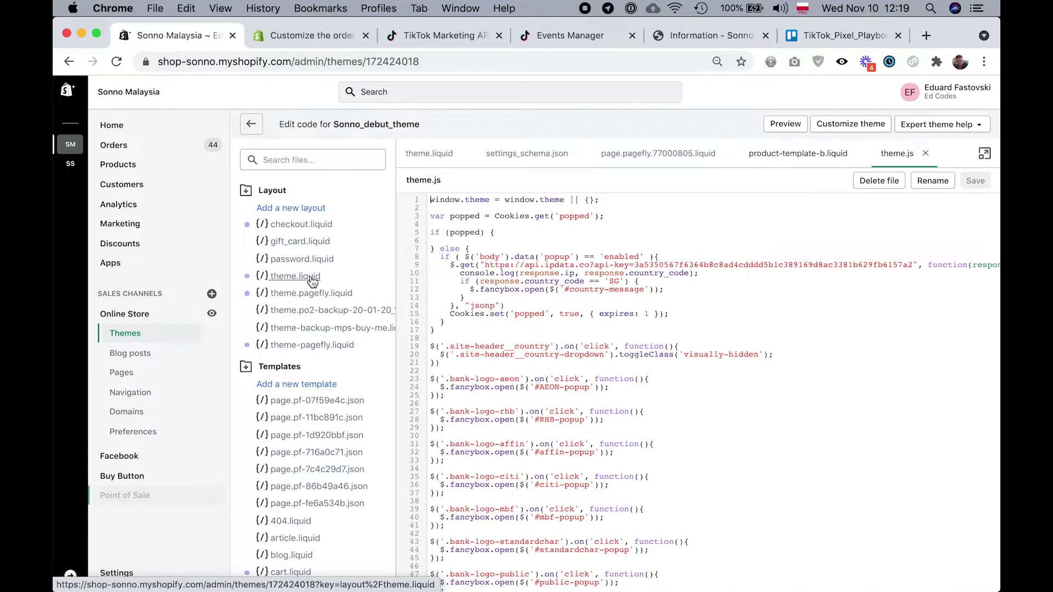
pyautogui.click(310, 277)
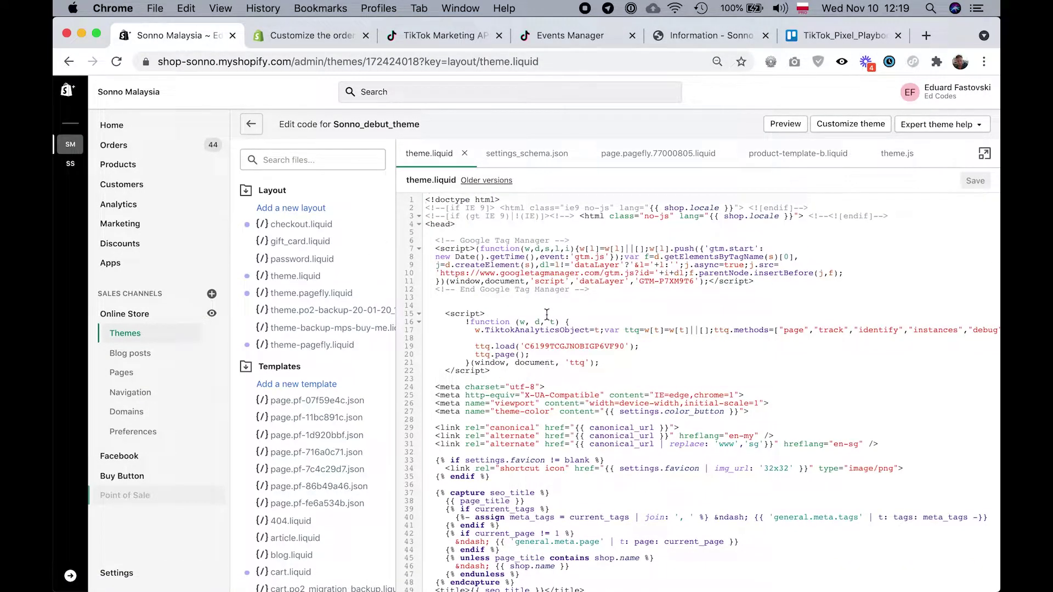
# Examine where the TikTok base script sits inside the head section of theme.liquid, selecting the whole script block.
pyautogui.click(500, 316)
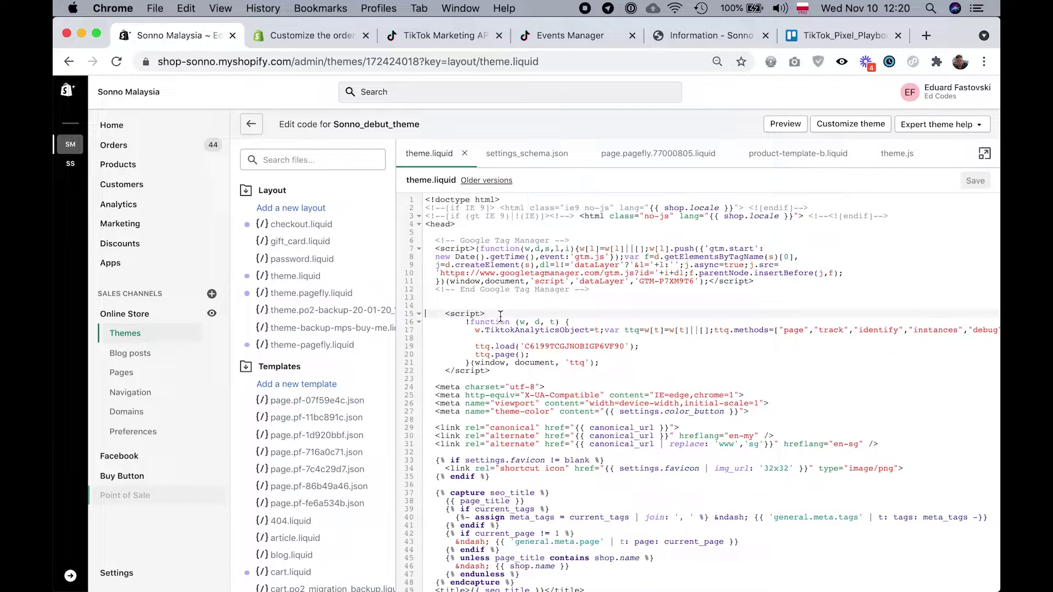
pyautogui.keyDown('shift'); pyautogui.click(507, 372); pyautogui.keyUp('shift')
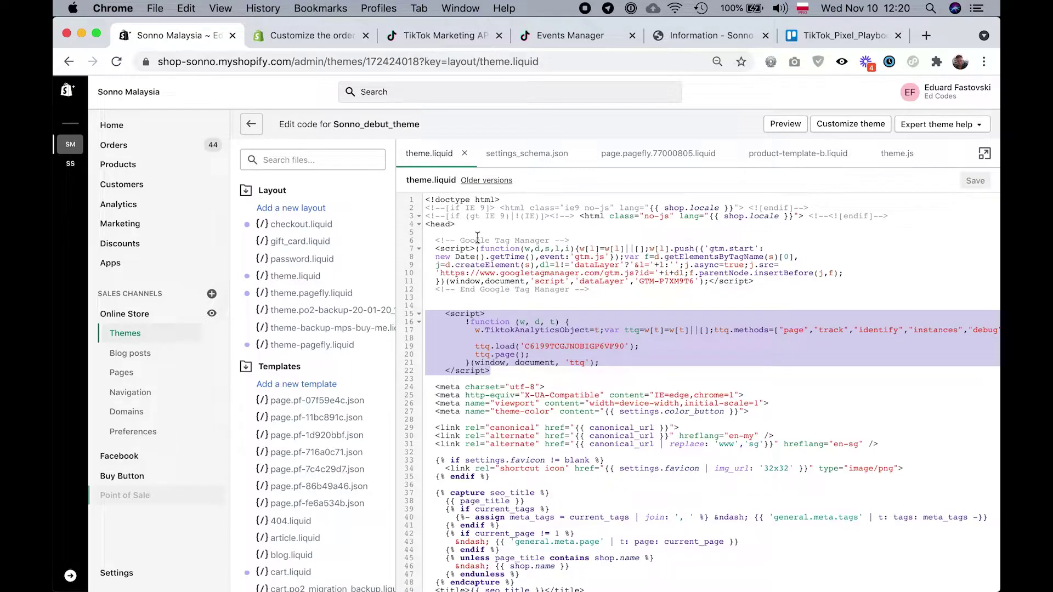
pyautogui.click(461, 224)
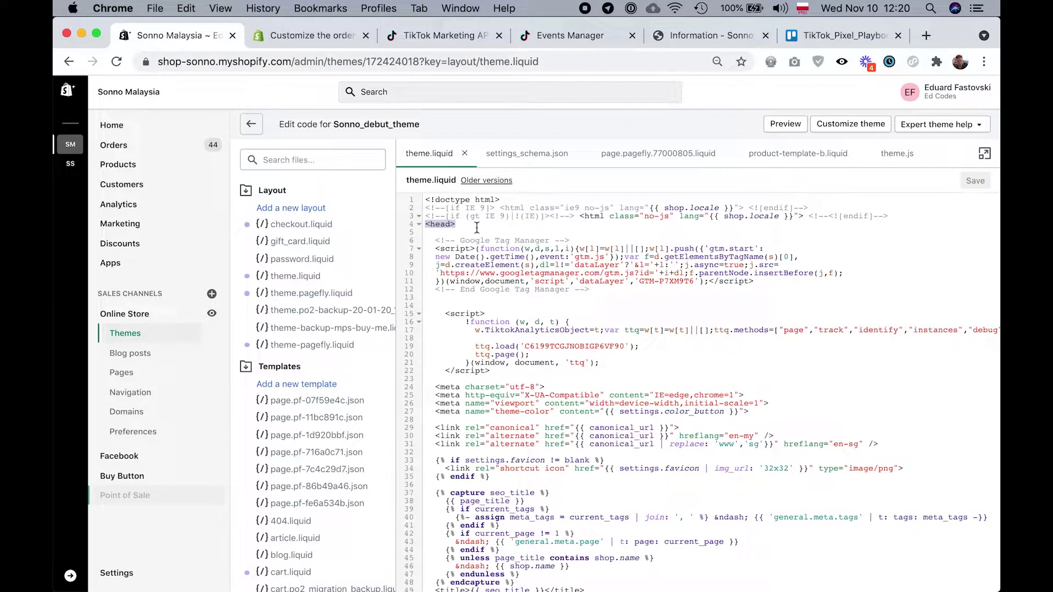
pyautogui.scroll(-15, 489, 276)
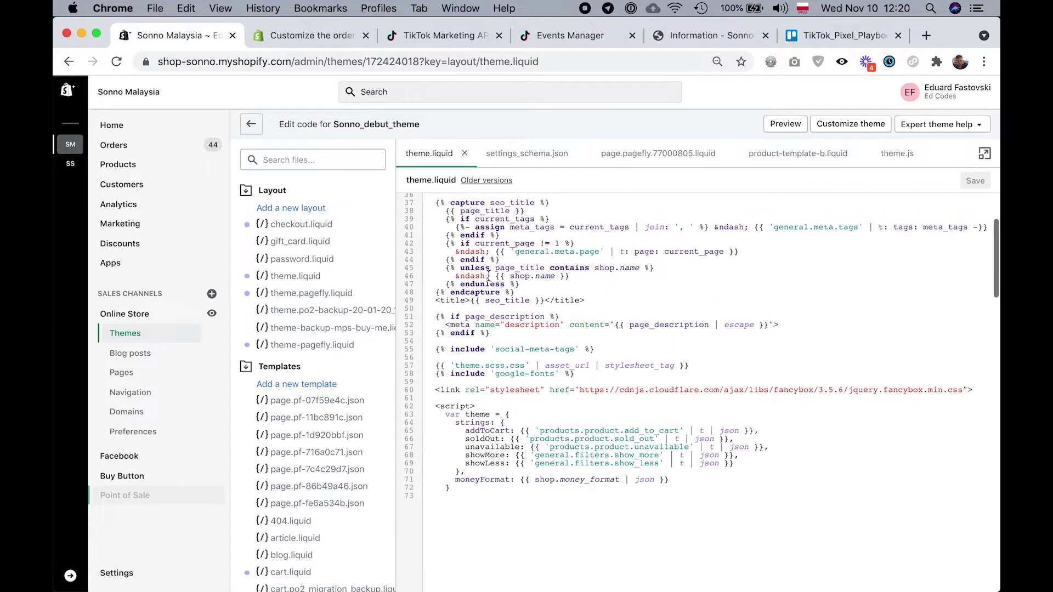
pyautogui.scroll(15, 489, 275)
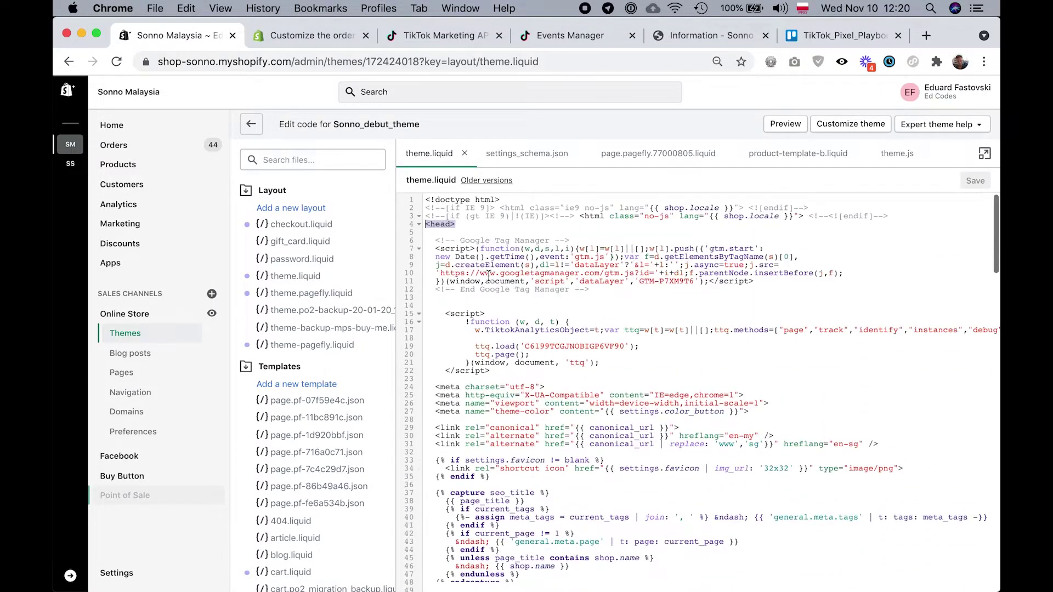
pyautogui.moveTo(426, 313); pyautogui.dragTo(491, 371)
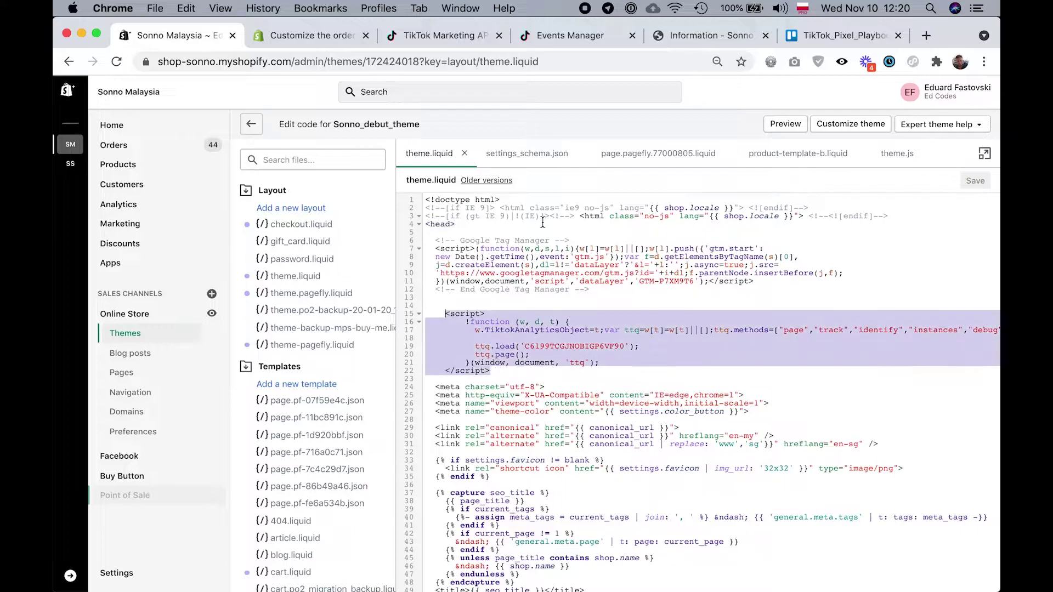
# Copy the new pixel's base code in Events Manager and return to the Shopify theme code.
pyautogui.click(440, 36)
pyautogui.click(572, 35)
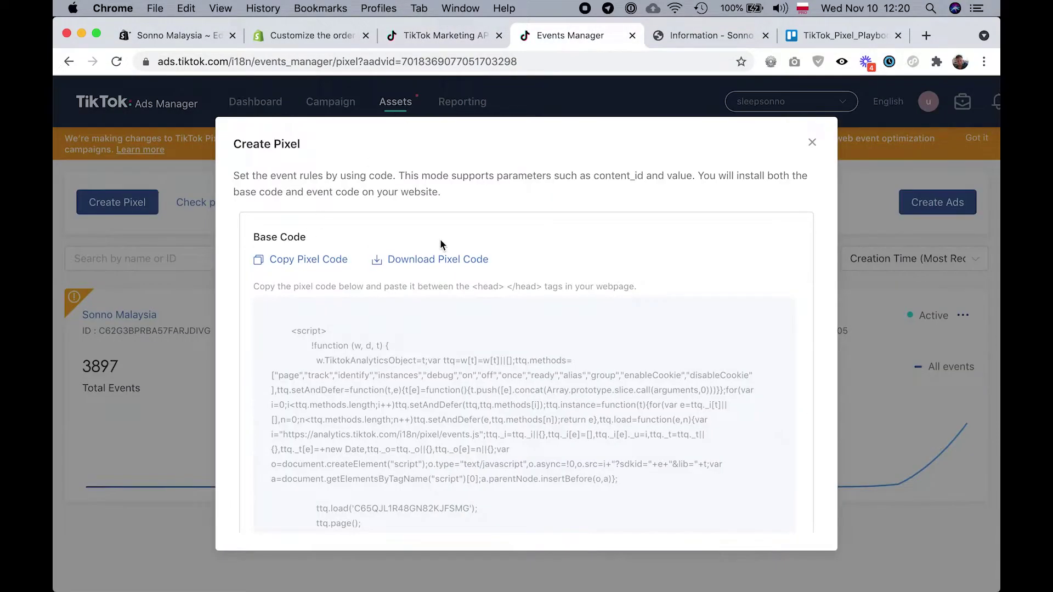
pyautogui.click(297, 259)
pyautogui.click(165, 44)
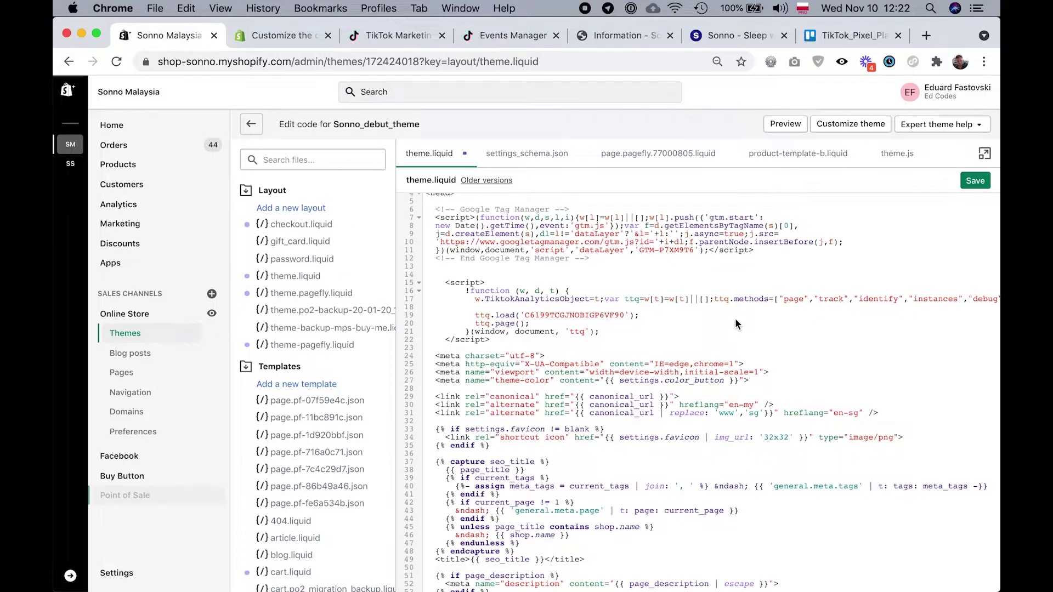
# Compare the ViewContent script near the end of theme.liquid with the View Content event code in the TikTok docs.
pyautogui.scroll(-20, 736, 323)
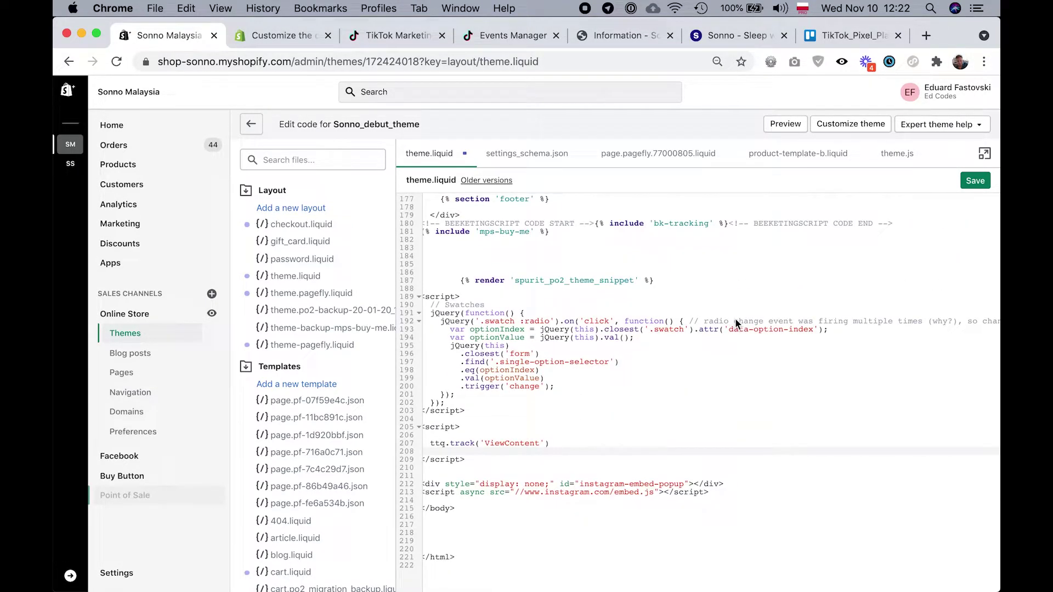
pyautogui.click(400, 36)
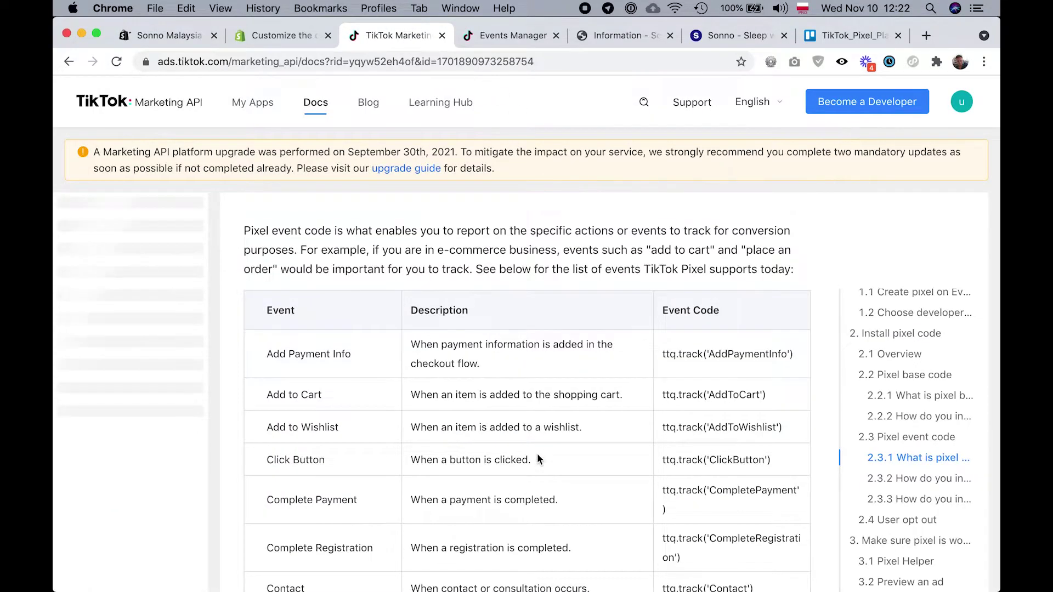
pyautogui.scroll(-7, 538, 460)
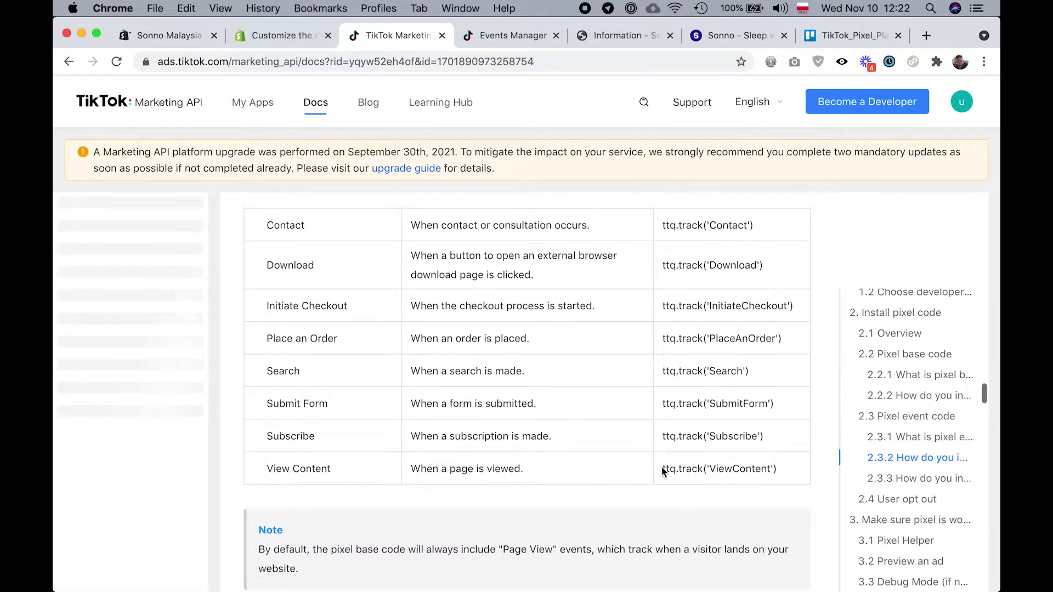
pyautogui.moveTo(663, 470); pyautogui.dragTo(777, 466)
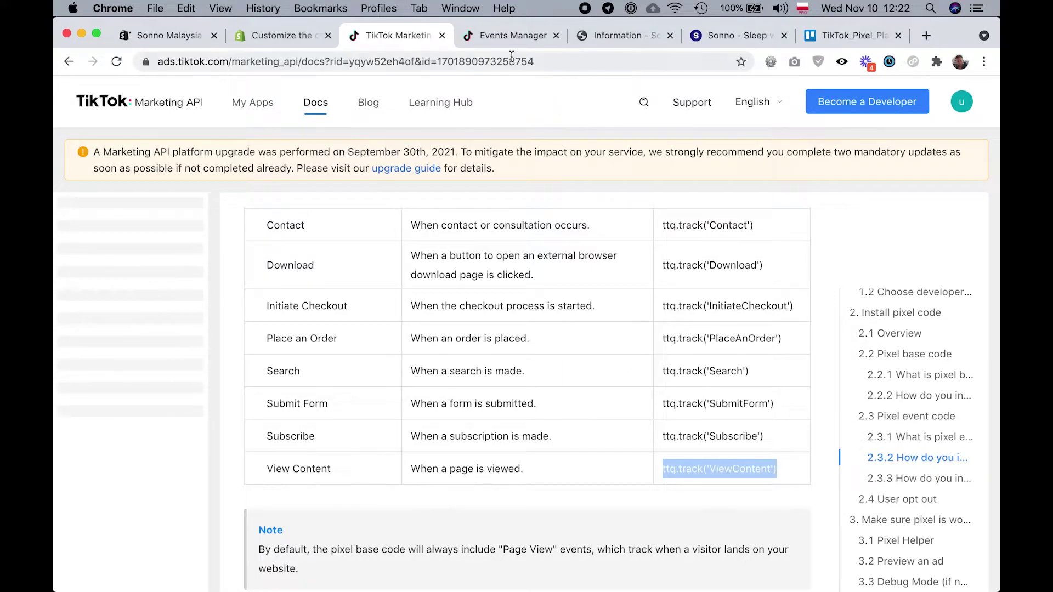
pyautogui.click(275, 37)
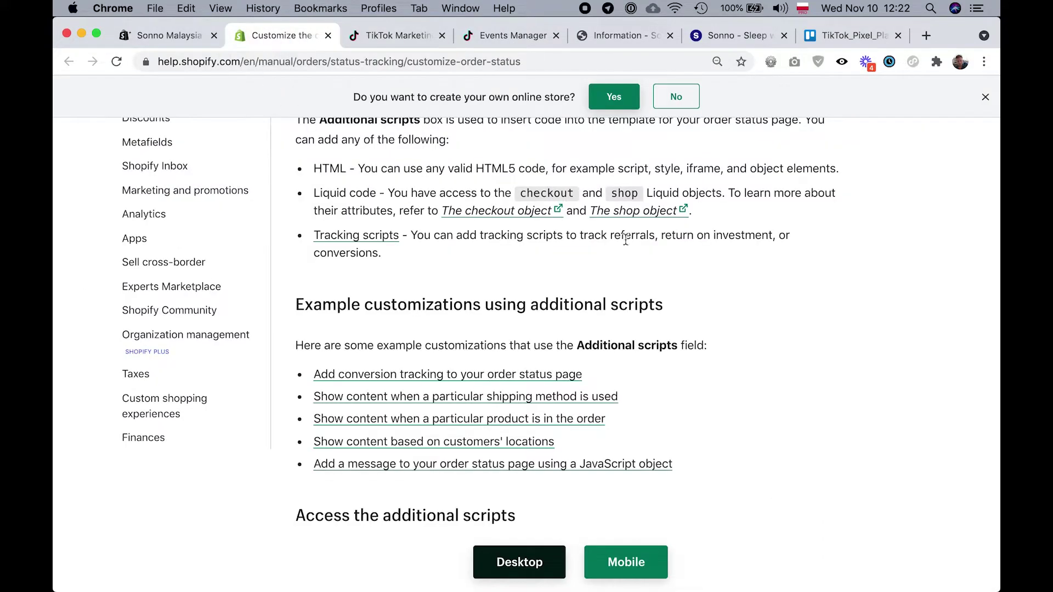
pyautogui.click(166, 36)
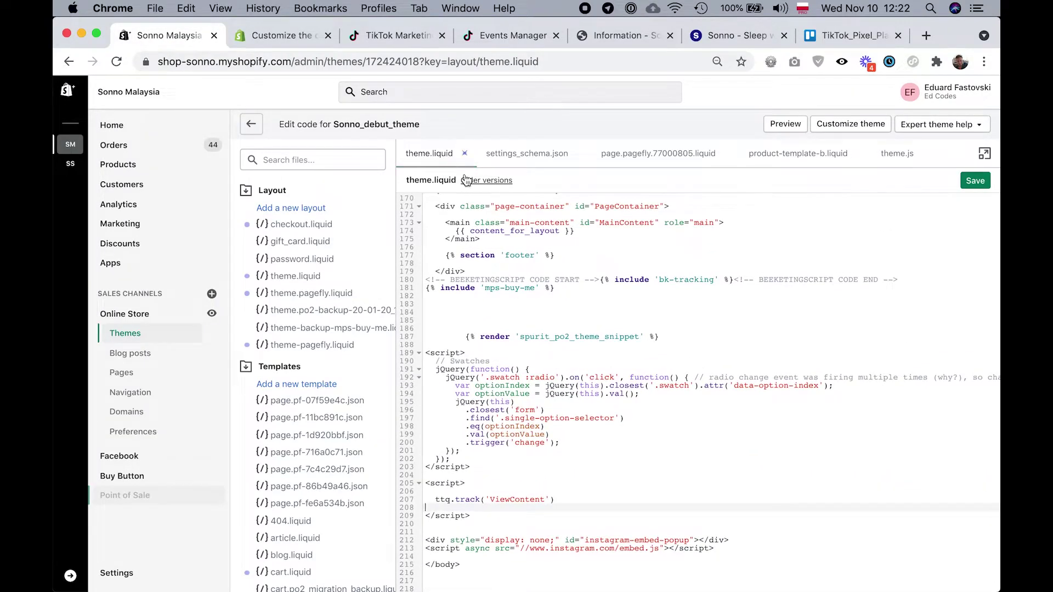
# Insert an empty line above the ViewContent script block in theme.liquid and place the cursor after the ttq.track('ViewContent') call.
pyautogui.scroll(10, 719, 286)
pyautogui.scroll(-10, 718, 286)
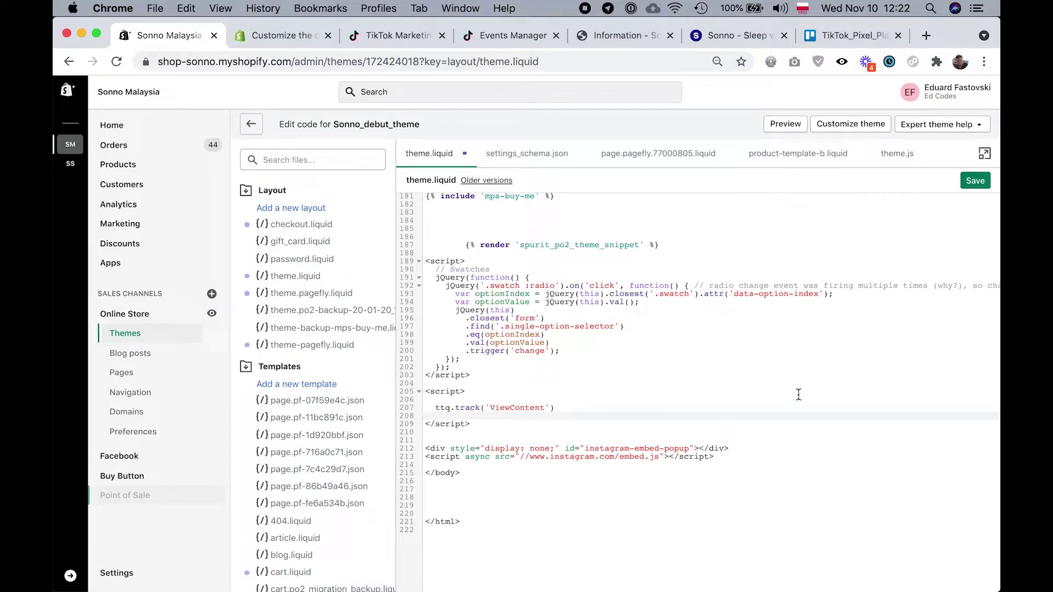
pyautogui.click(646, 393)
pyautogui.press('super+Left')
pyautogui.press('Return')
pyautogui.click(638, 416)
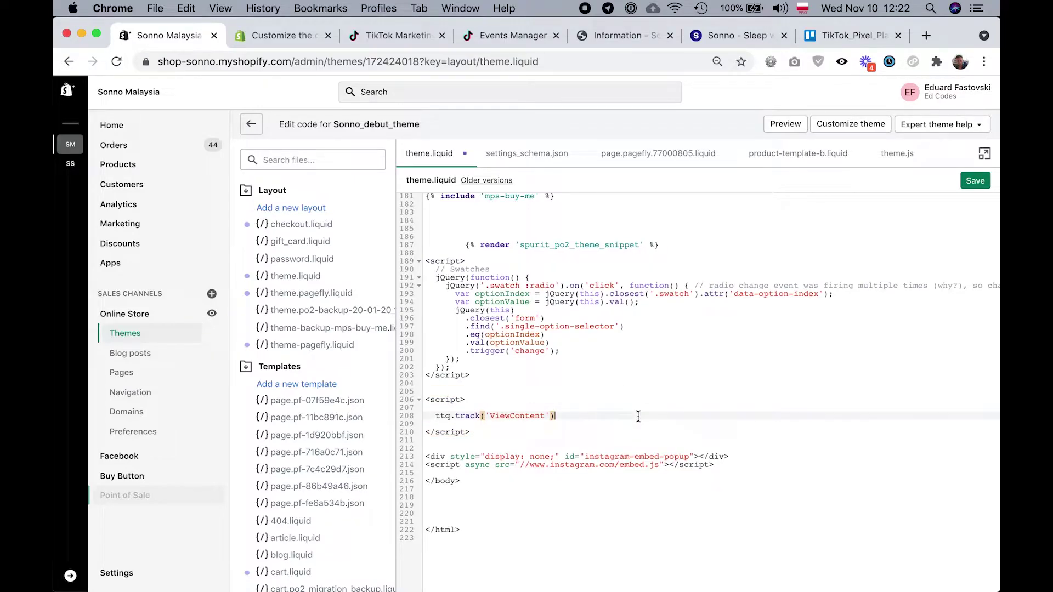
pyautogui.press('super+Left')
pyautogui.click(622, 404)
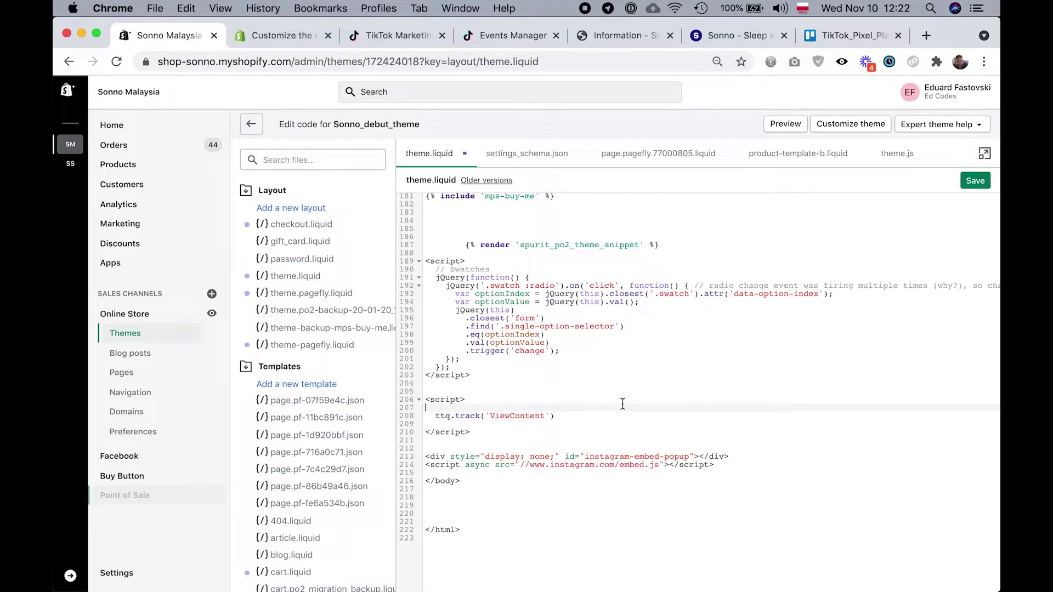
pyautogui.press('Down')
pyautogui.press('super+Right')
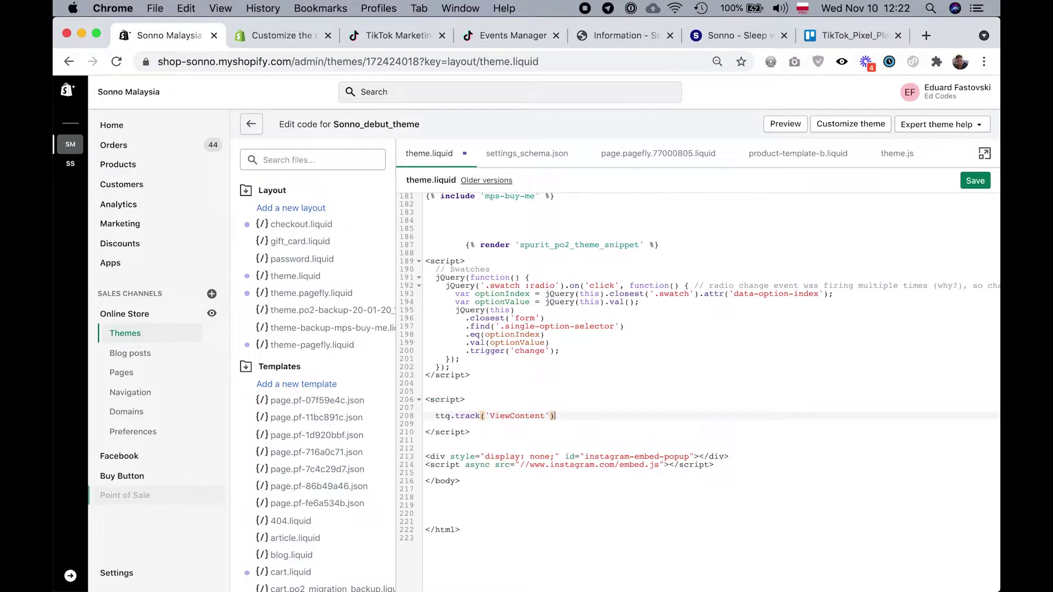
# Switch to the live Sonno store and check the View Content event details for Sonno MY Pixel with TikTok Pixel Helper.
pyautogui.hotkey('alt', 'shift', 'Left')
pyautogui.hotkey('alt', 'shift', 'Left')
pyautogui.hotkey('alt', 'shift', 'Left')
pyautogui.click(613, 417)
pyautogui.click(748, 36)
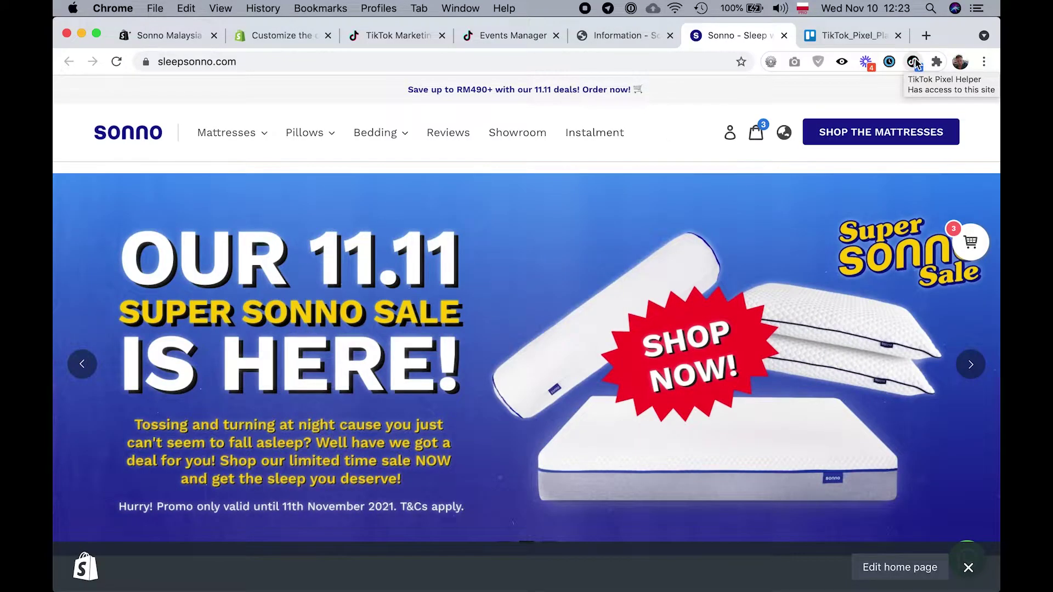
pyautogui.click(914, 62)
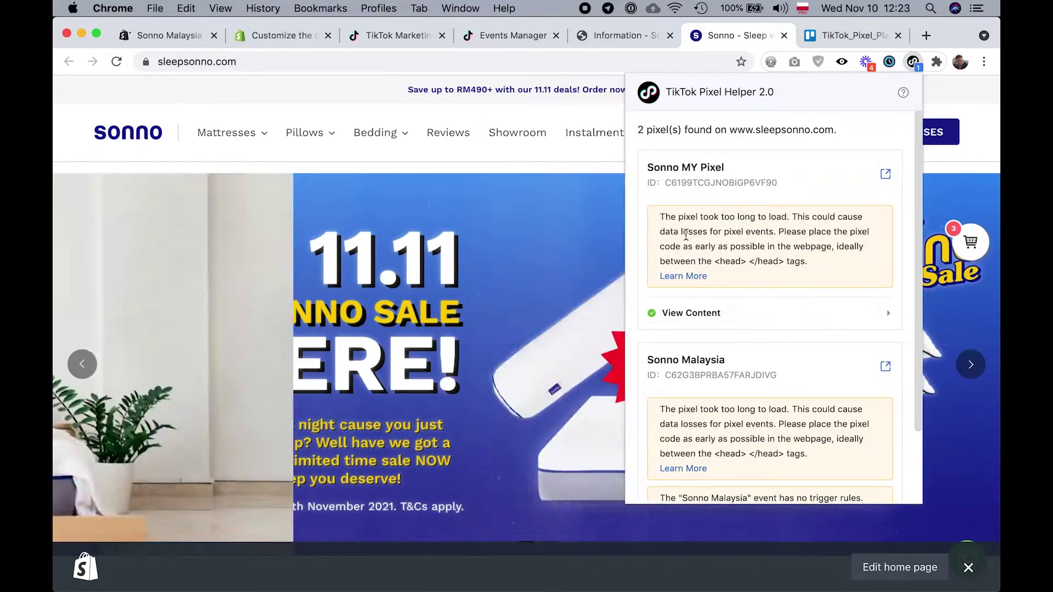
pyautogui.click(698, 317)
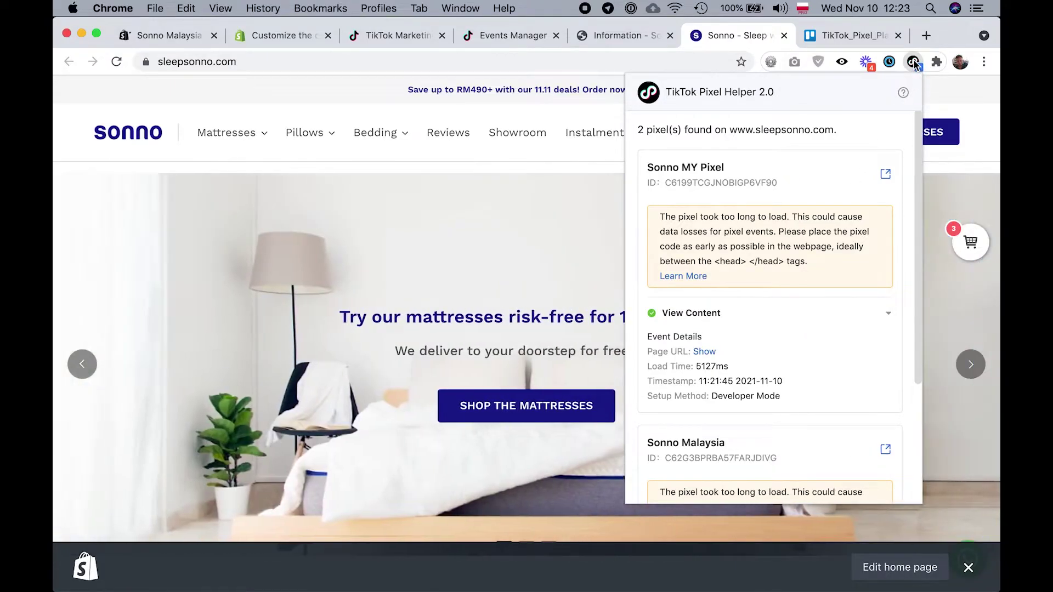
pyautogui.click(914, 62)
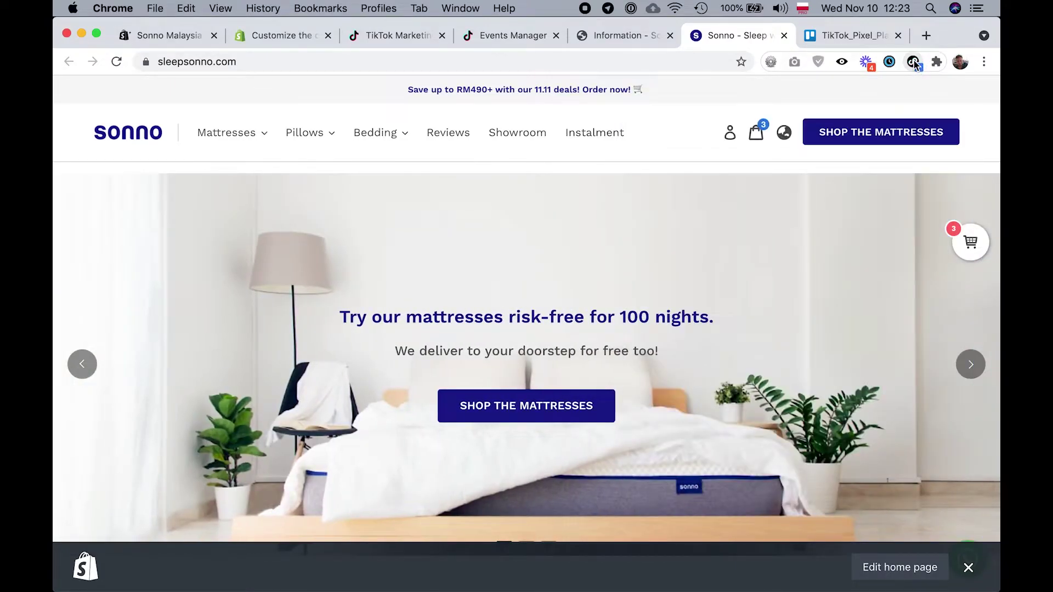
# Find the Add to Cart event code in the TikTok docs, select ttq.track('AddToCart'), and return to the Shopify theme code.
pyautogui.click(384, 37)
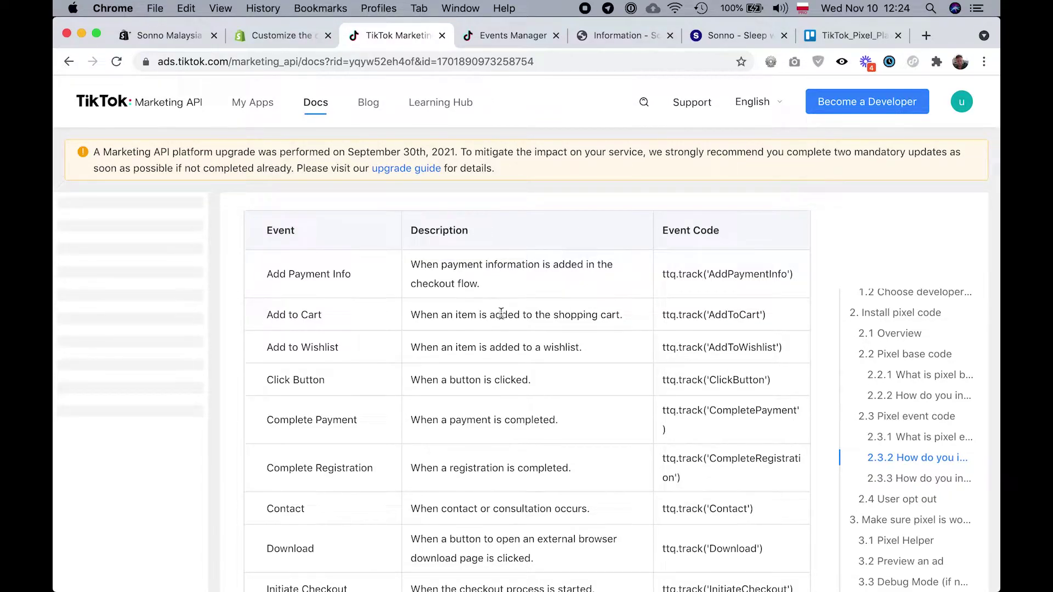
pyautogui.click(664, 313)
pyautogui.moveTo(664, 313); pyautogui.dragTo(775, 320)
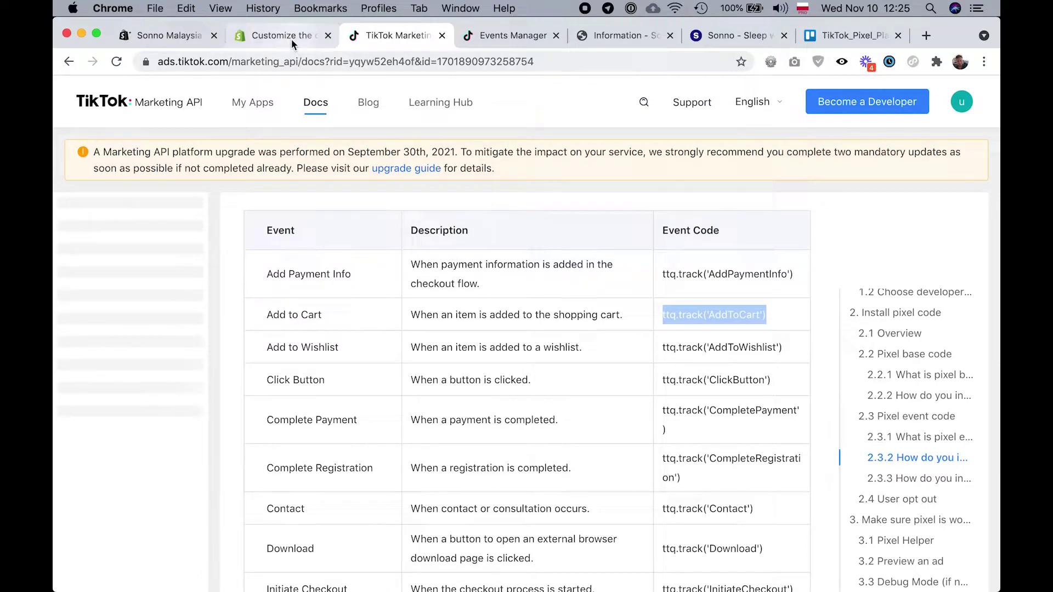
pyautogui.click(165, 35)
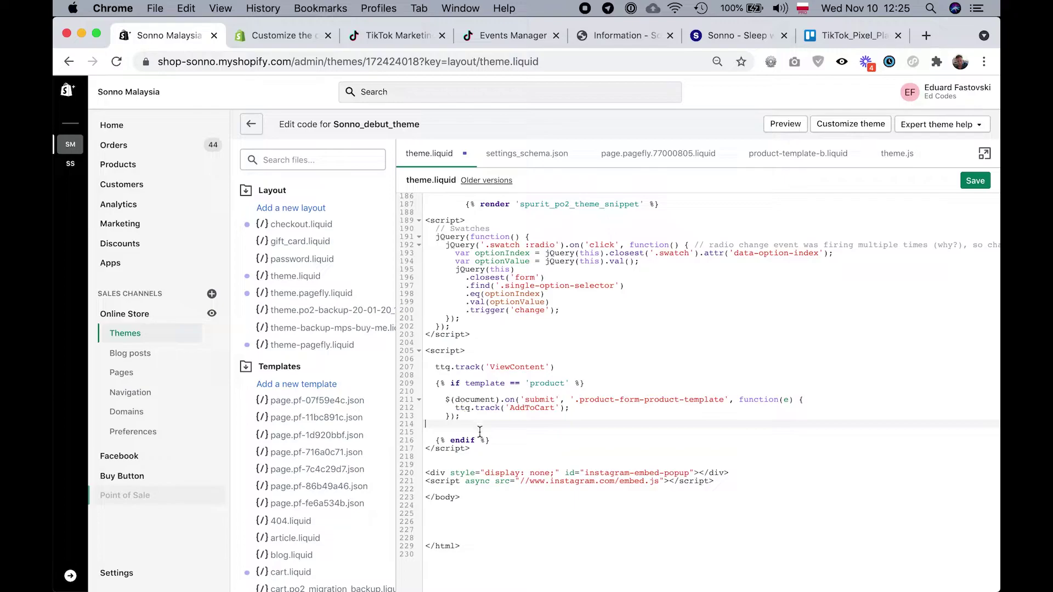
# Examine the product template condition in theme.liquid and its submit handler, including the .product-form-product-template selector and the ttq.track('AddToCart') call.
pyautogui.moveTo(436, 382); pyautogui.dragTo(587, 382)
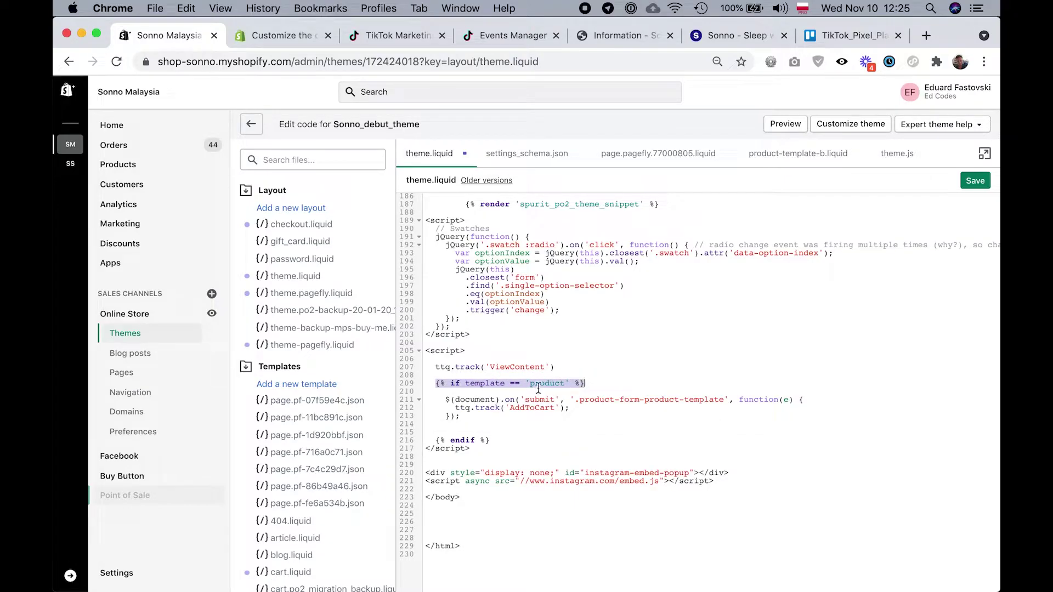
pyautogui.click(606, 389)
pyautogui.moveTo(466, 415); pyautogui.dragTo(449, 402)
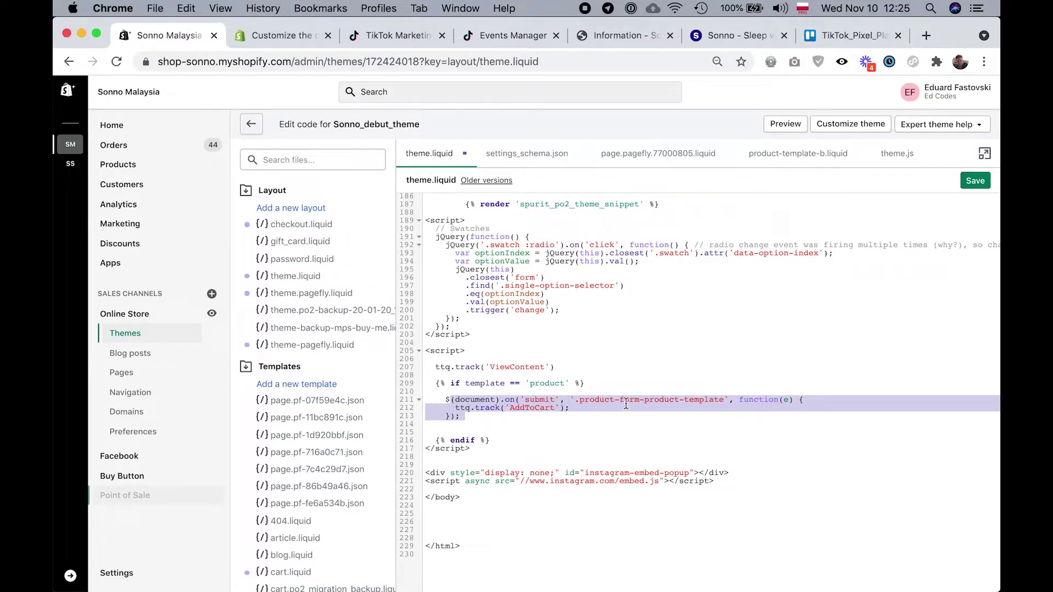
pyautogui.click(591, 398)
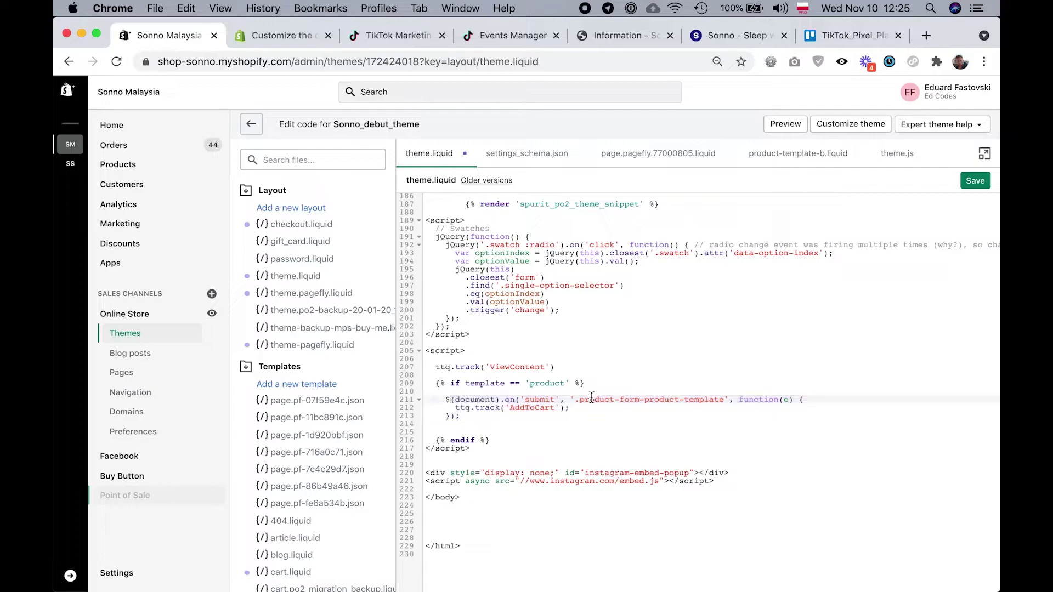
pyautogui.click(497, 399)
pyautogui.click(426, 399)
pyautogui.click(580, 400)
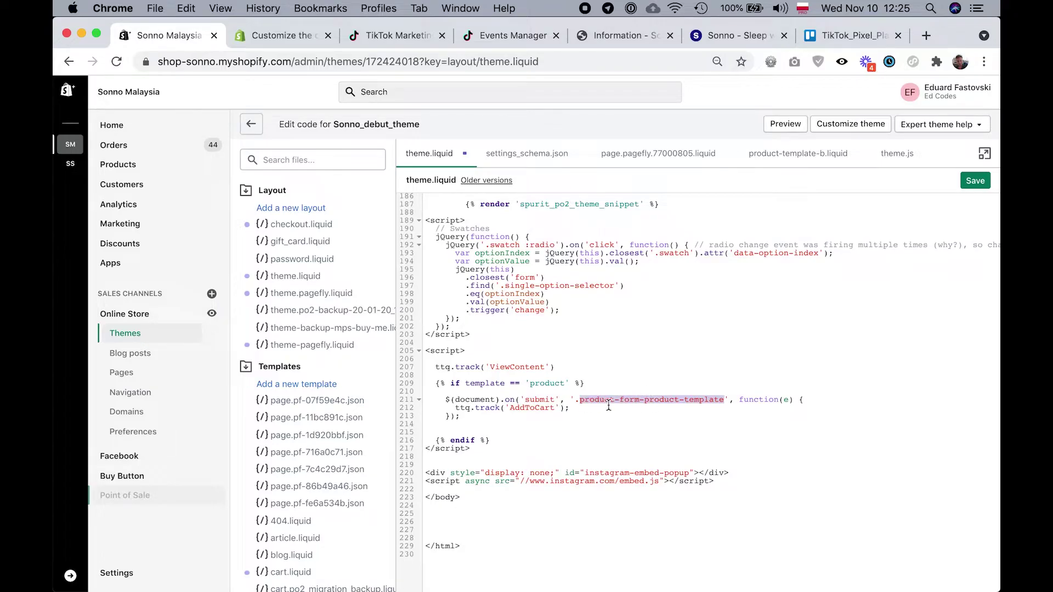
pyautogui.click(456, 408)
pyautogui.hotkey('shift', 'End')
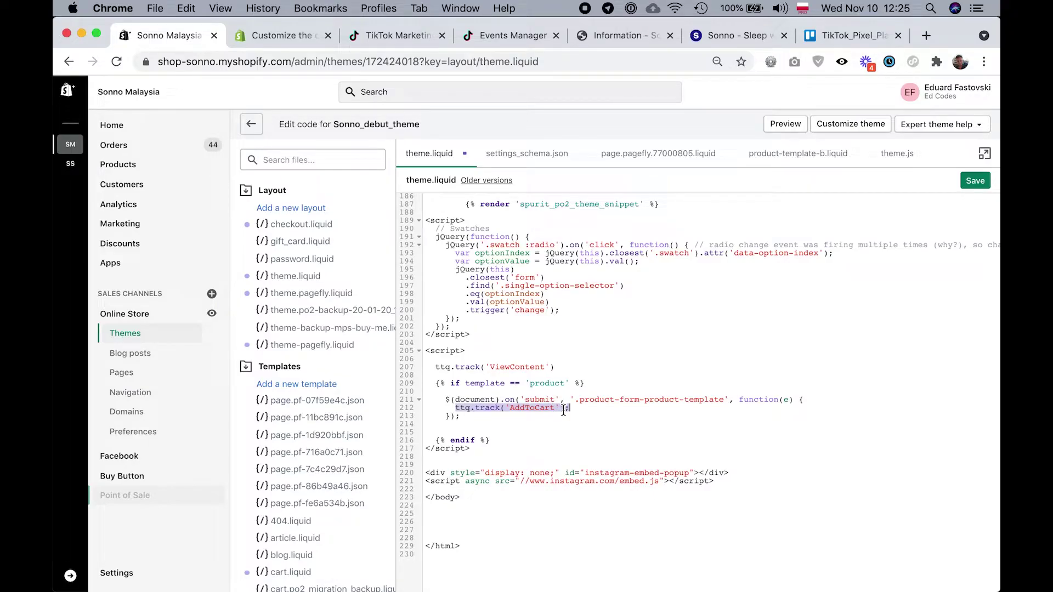
pyautogui.click(580, 399)
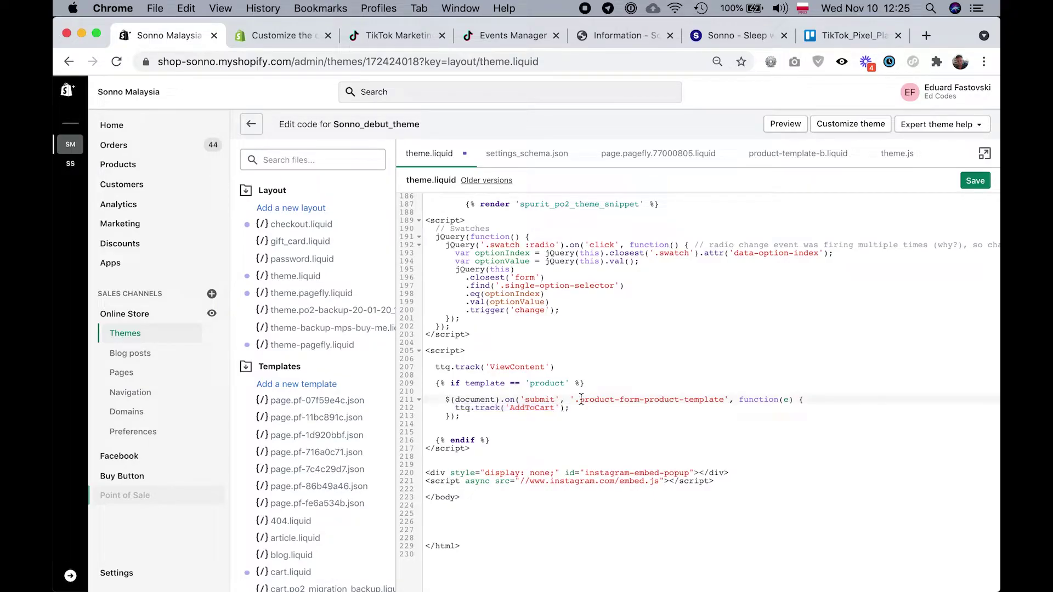
pyautogui.keyDown('shift'); pyautogui.click(725, 400); pyautogui.keyUp('shift')
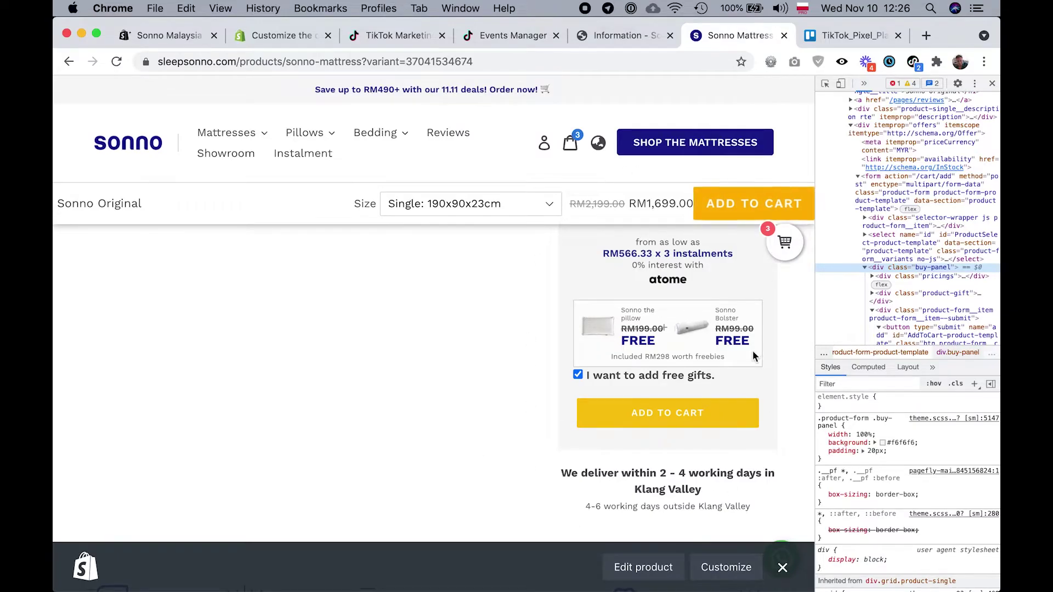
# Inspect the Sonno Original product page's size options and add-to-cart button, and select the enclosing product form element in the page's HTML.
pyautogui.scroll(5, 669, 285)
pyautogui.scroll(-3, 668, 285)
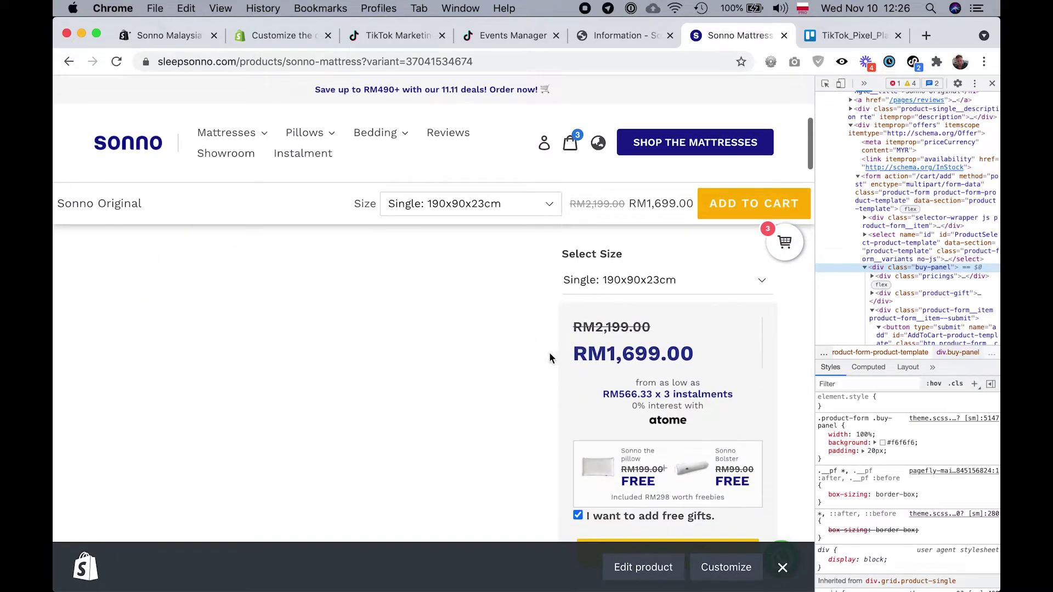
pyautogui.scroll(-3, 699, 285)
pyautogui.scroll(3, 509, 342)
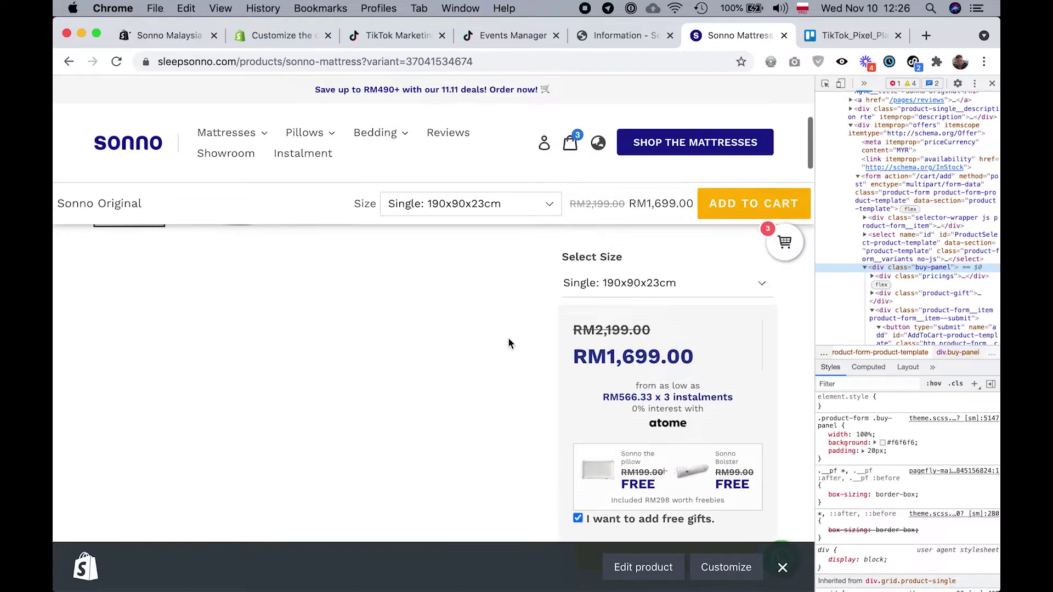
pyautogui.click(686, 298)
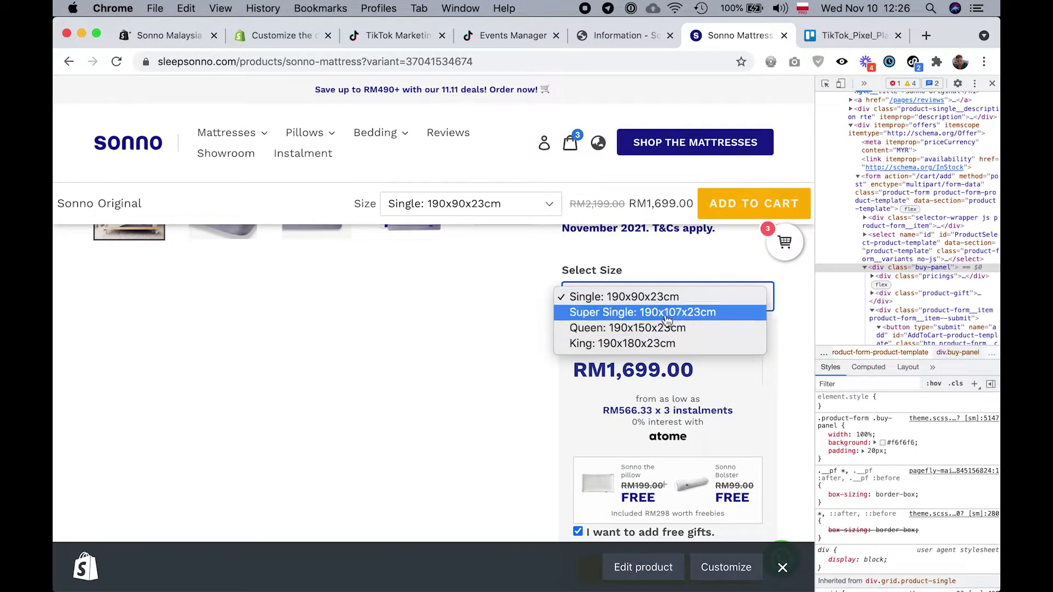
pyautogui.click(488, 373)
pyautogui.scroll(-3, 487, 374)
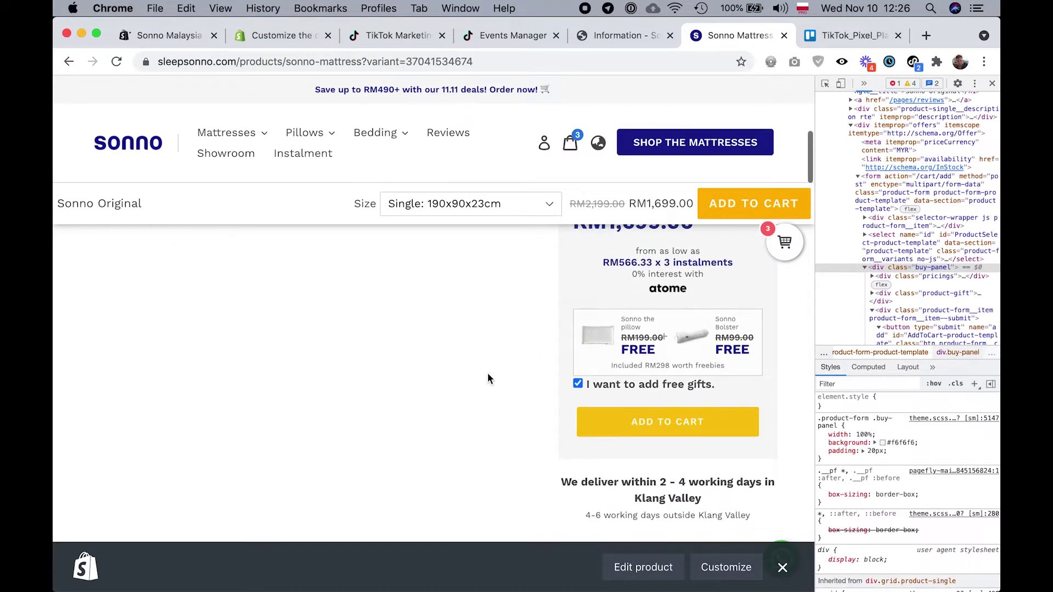
pyautogui.click(670, 423)
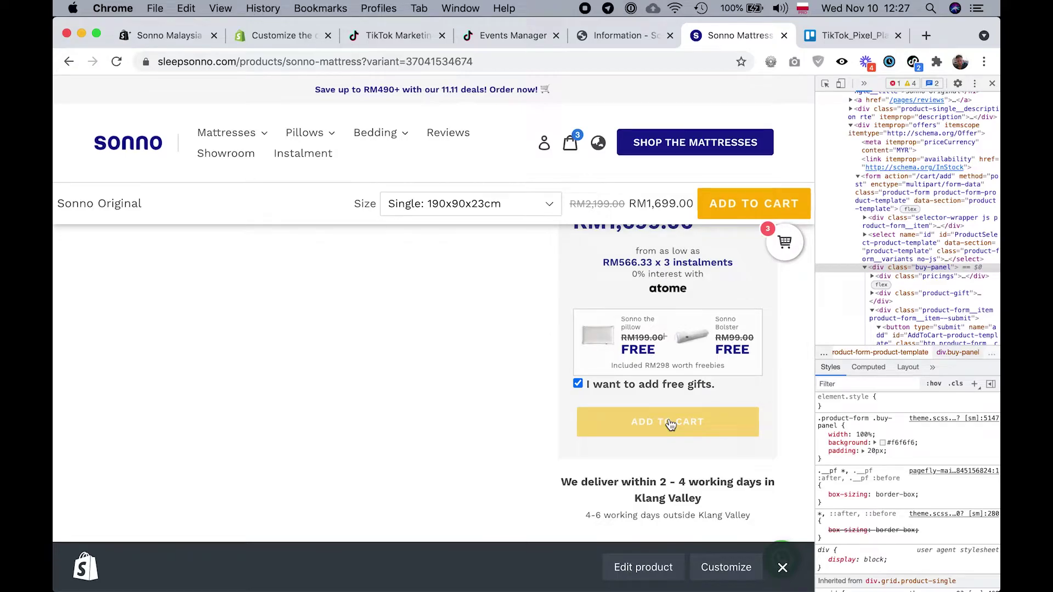
pyautogui.click(689, 429)
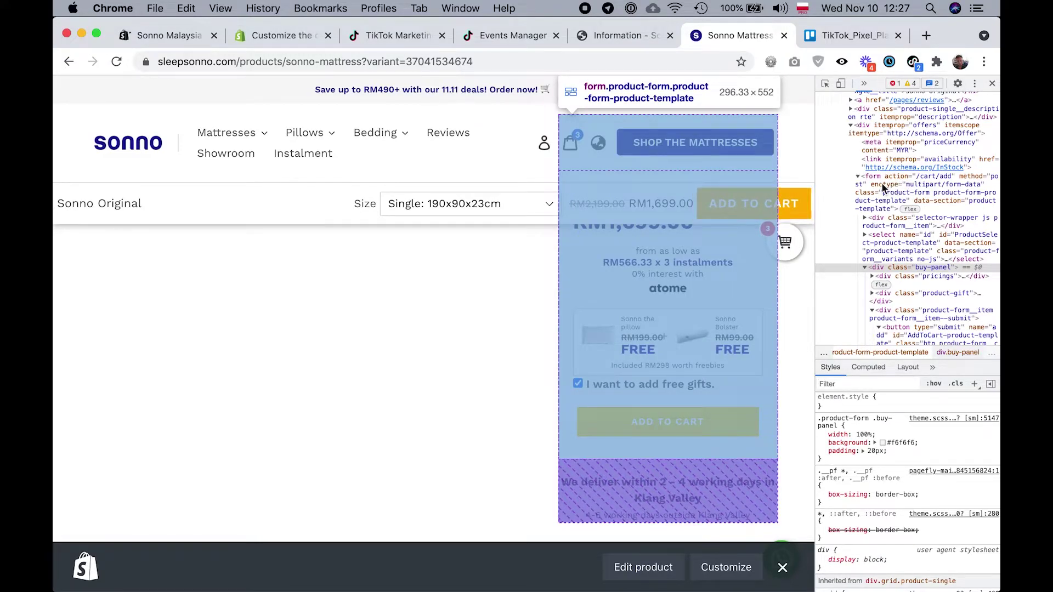
pyautogui.click(904, 184)
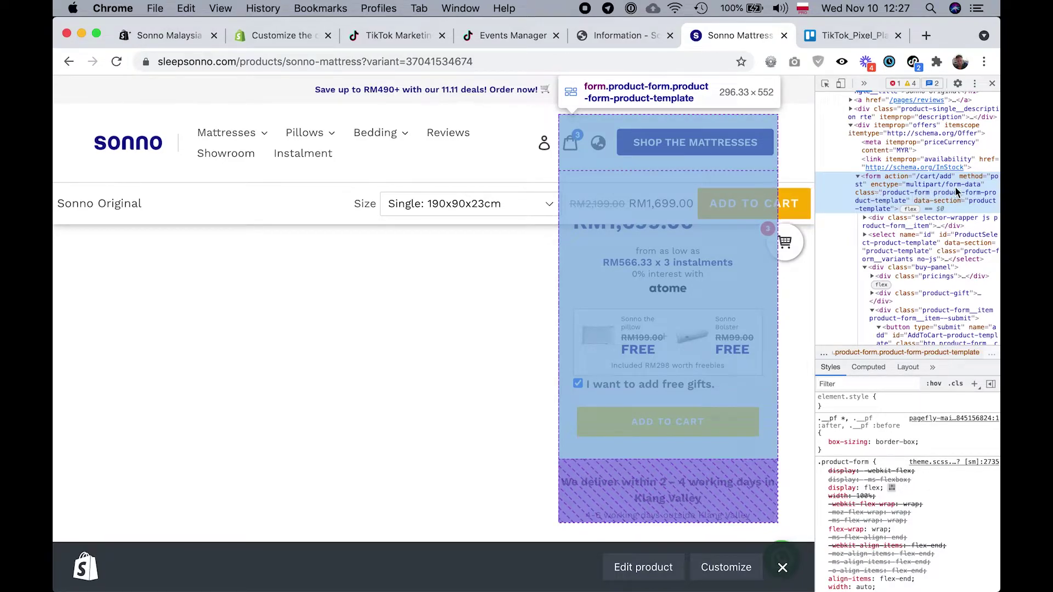
# Return to theme.liquid and review the AddToCart tracking call inside the product form submit handler.
pyautogui.click(165, 34)
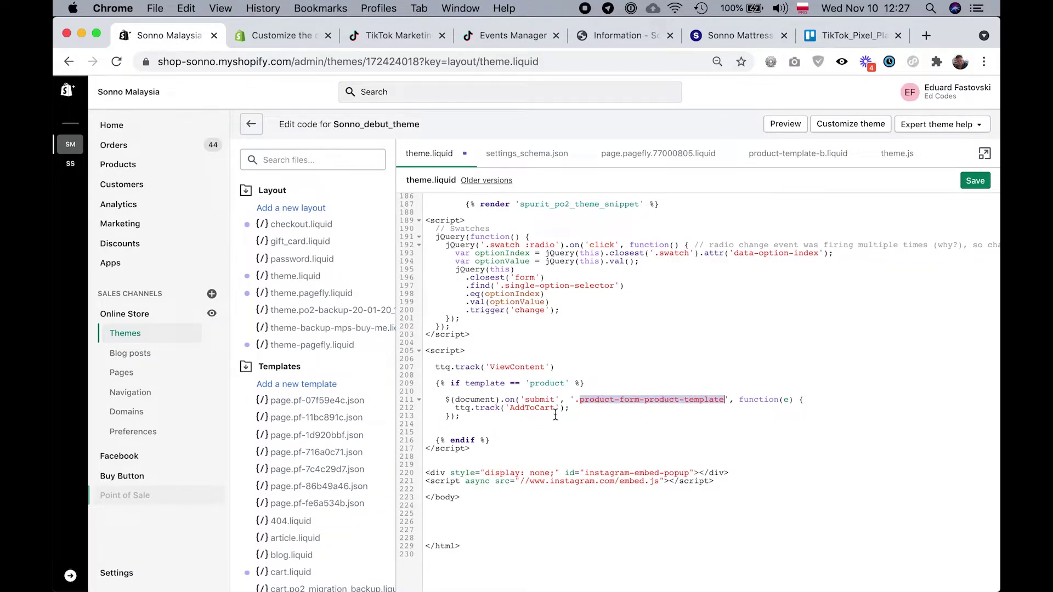
pyautogui.click(595, 415)
pyautogui.press('Up')
pyautogui.press('super+Left')
pyautogui.press('shift+super+Right')
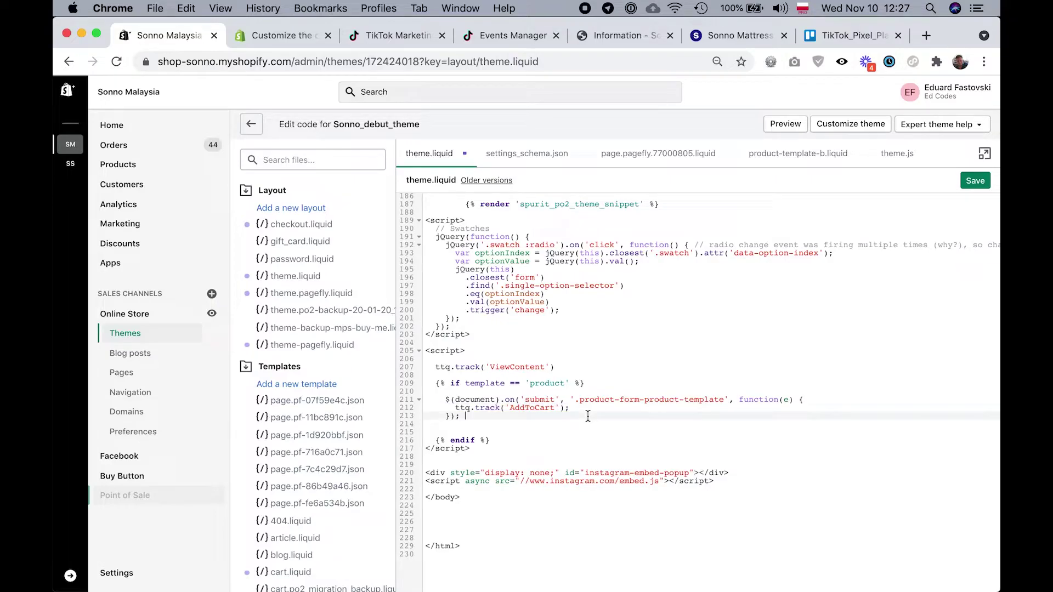
# Look through the table of standard events and their event codes in the TikTok docs.
pyautogui.click(392, 36)
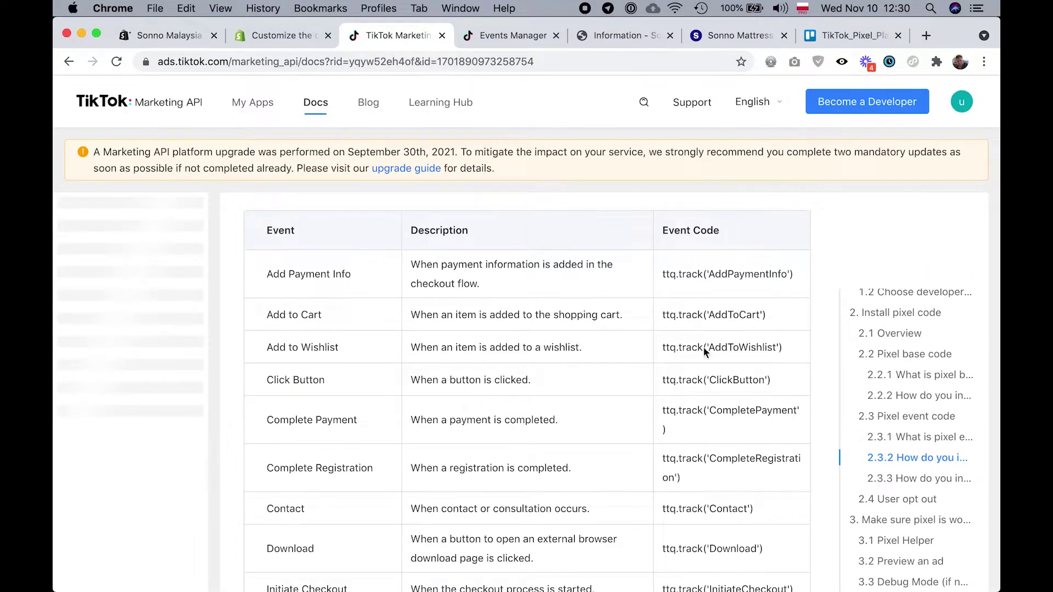
pyautogui.scroll(-5, 718, 417)
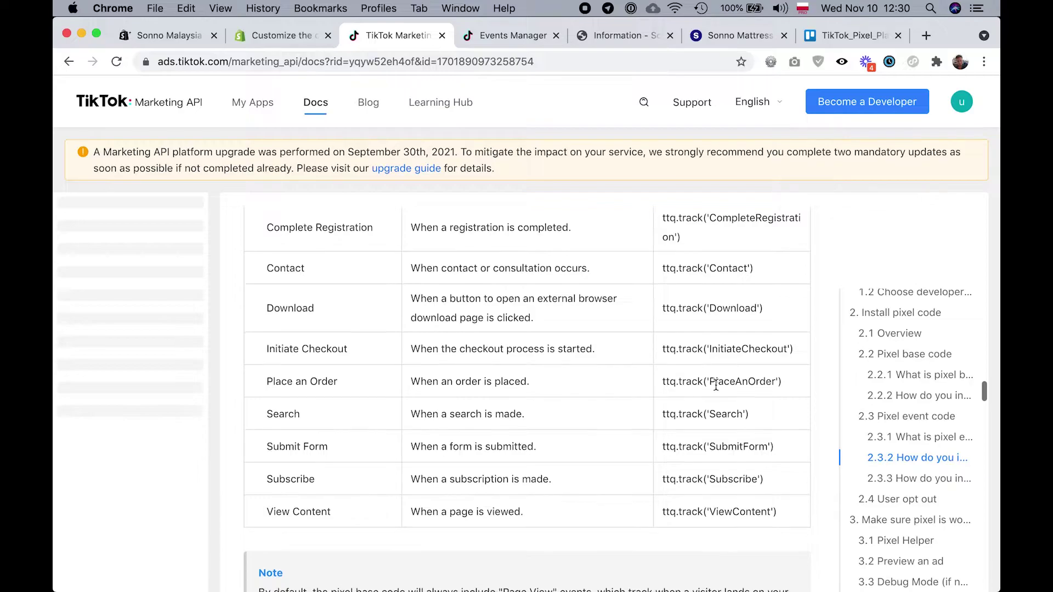
pyautogui.scroll(4, 757, 486)
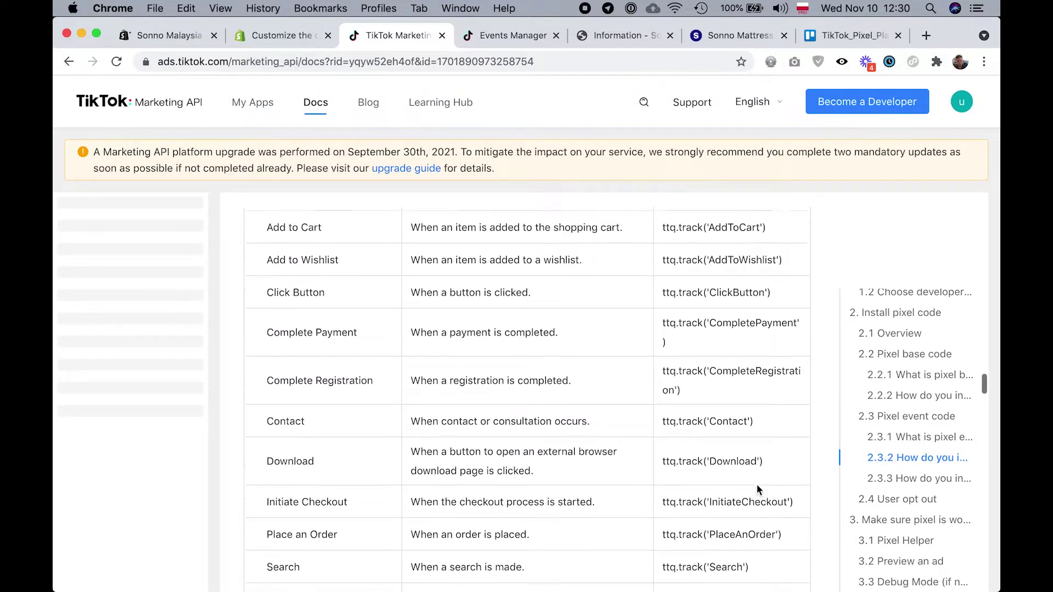
pyautogui.scroll(1, 764, 320)
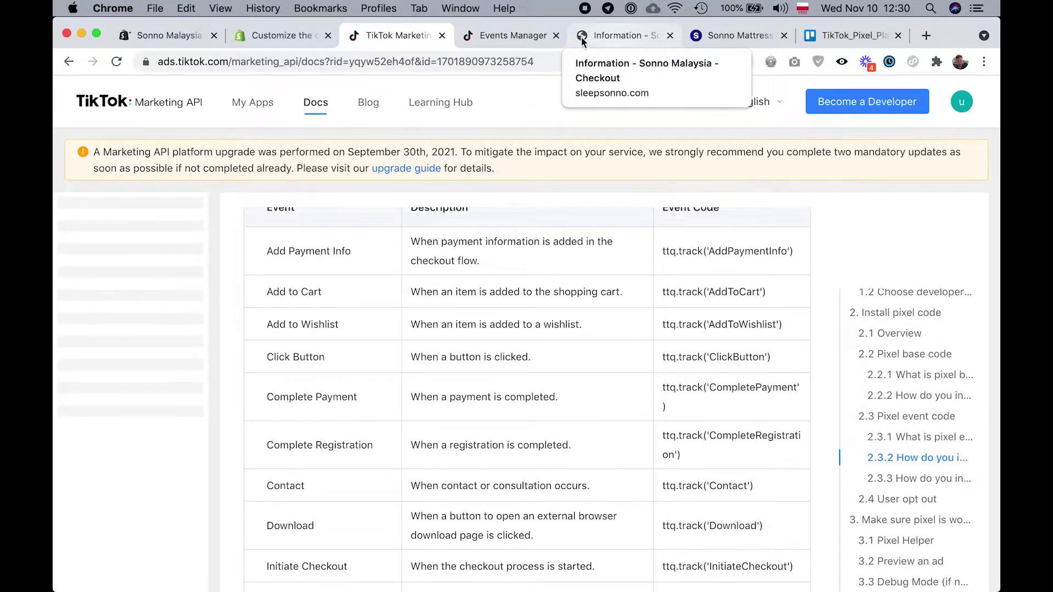
# Open the test events of Sonno MY Pixel in Events Manager and review the event activity and QR code scanning instructions.
pyautogui.click(502, 35)
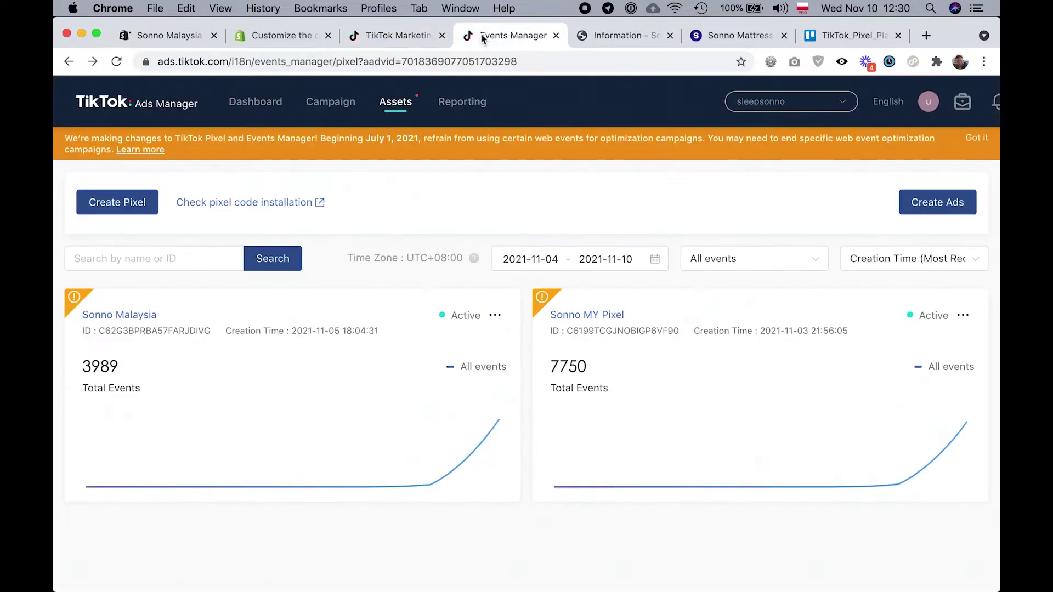
pyautogui.click(583, 317)
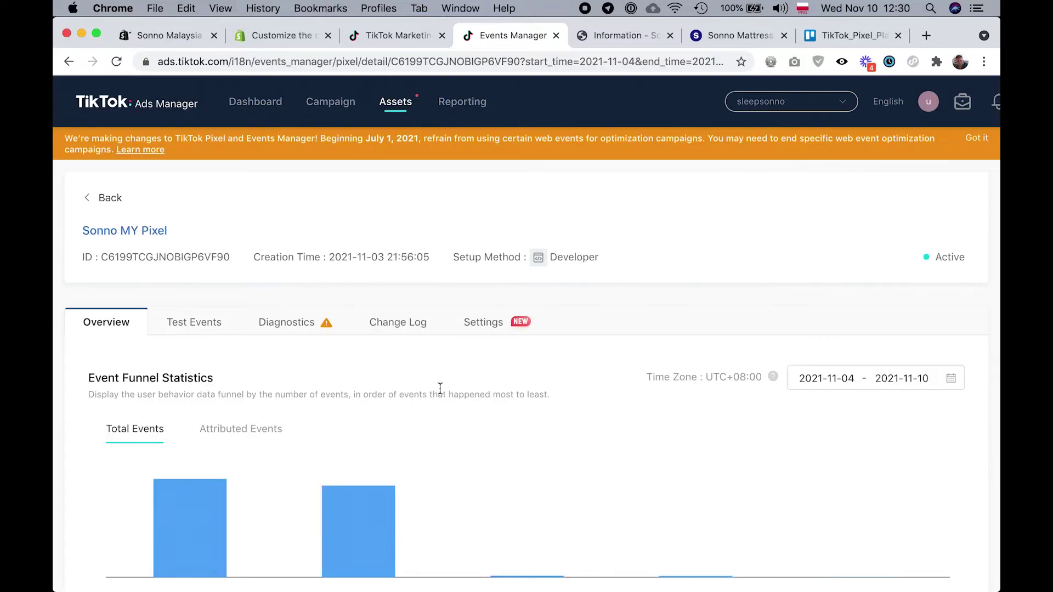
pyautogui.click(195, 367)
pyautogui.scroll(-4, 321, 403)
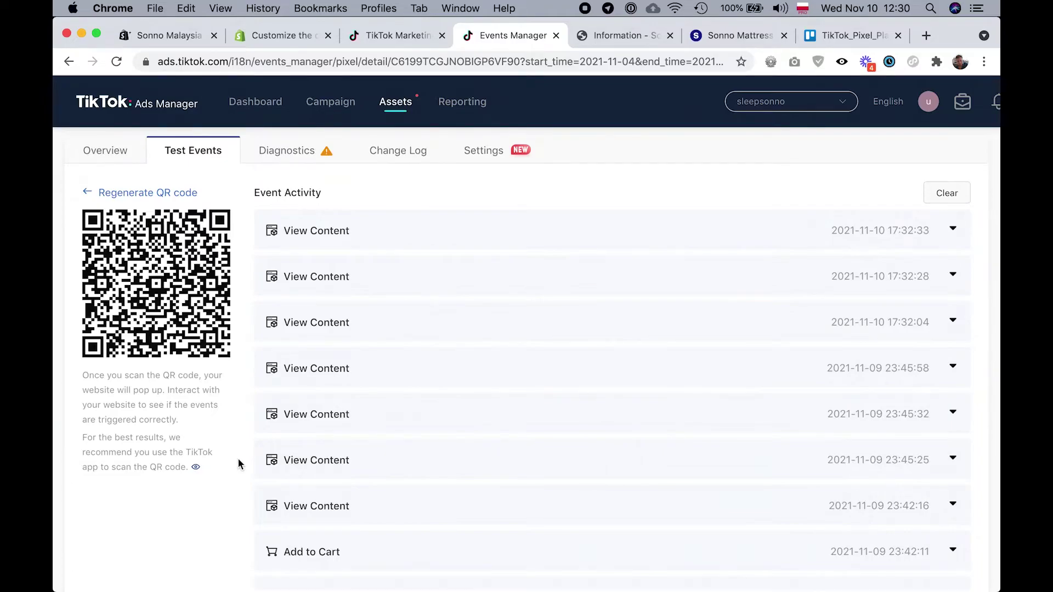
pyautogui.moveTo(196, 467)
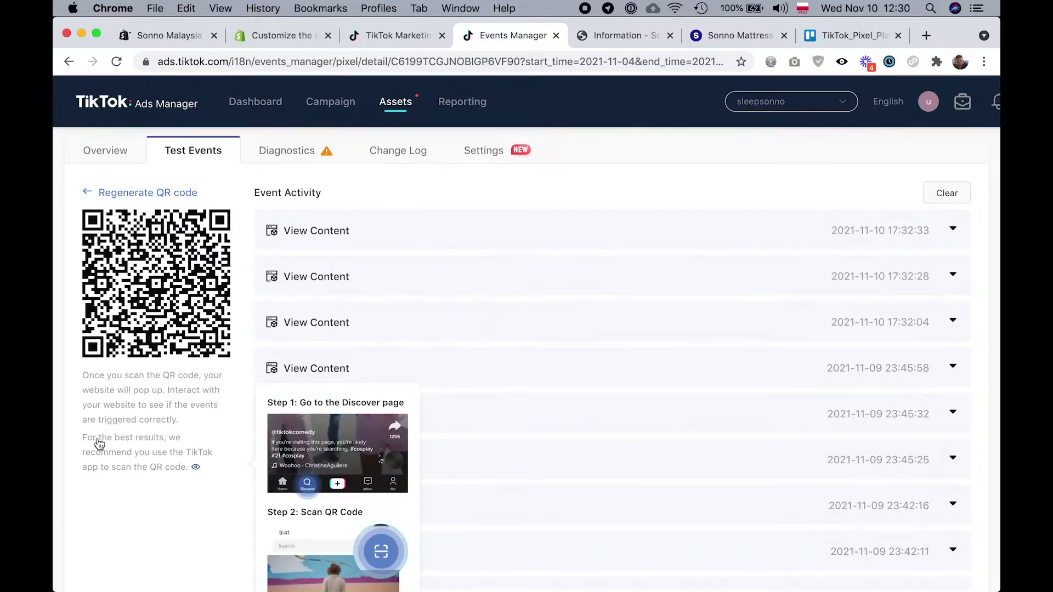
pyautogui.scroll(-1, 140, 445)
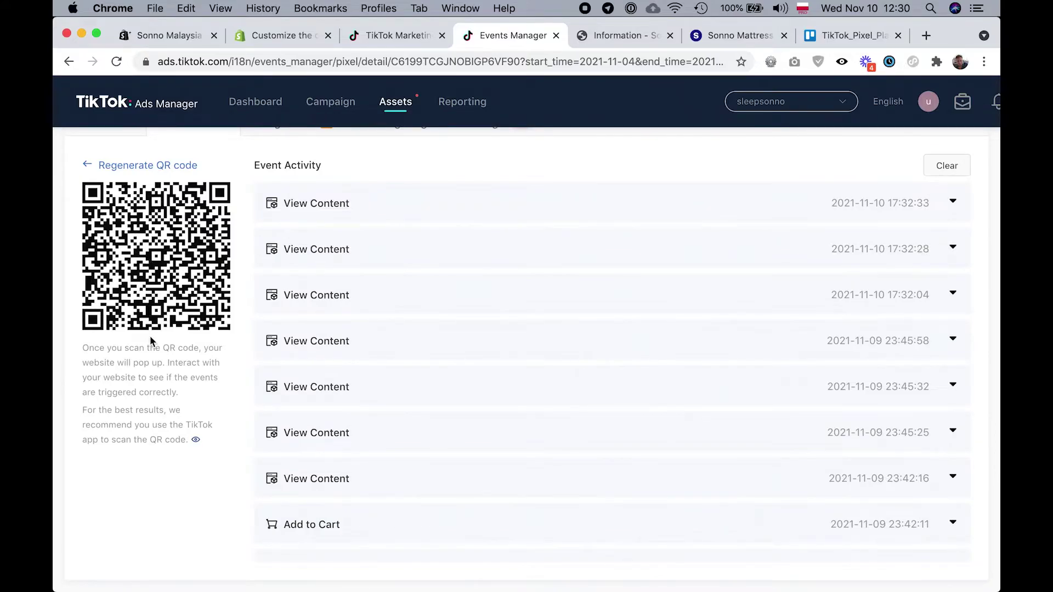
pyautogui.scroll(2, 152, 342)
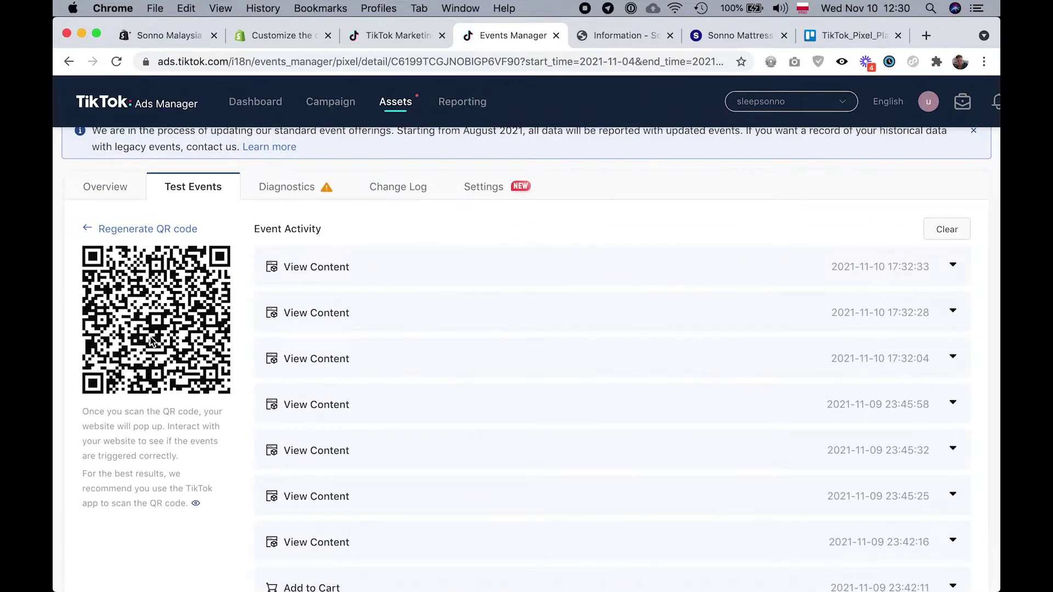
pyautogui.click(136, 228)
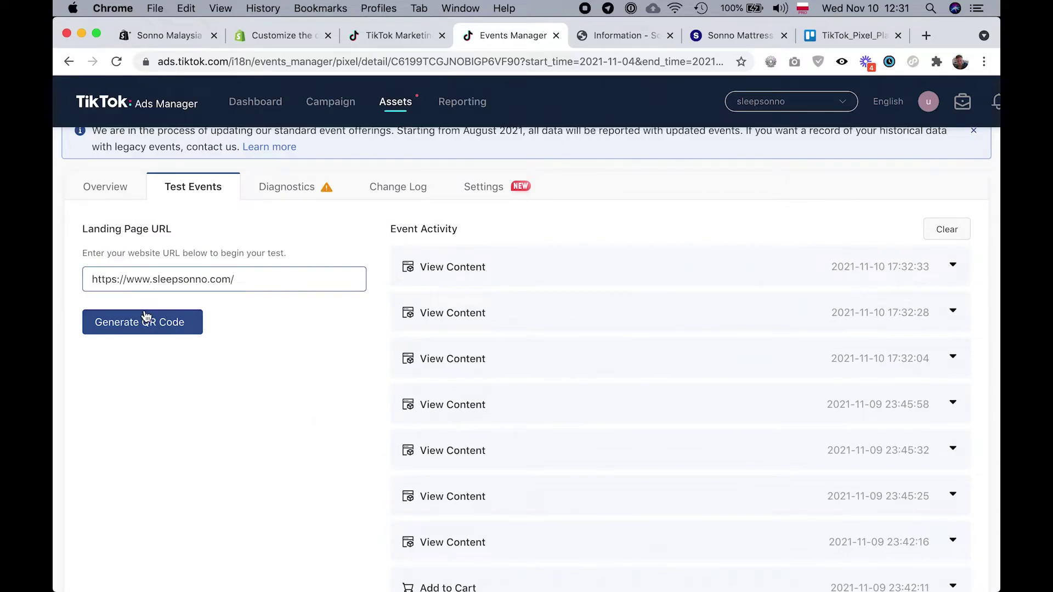
pyautogui.click(124, 325)
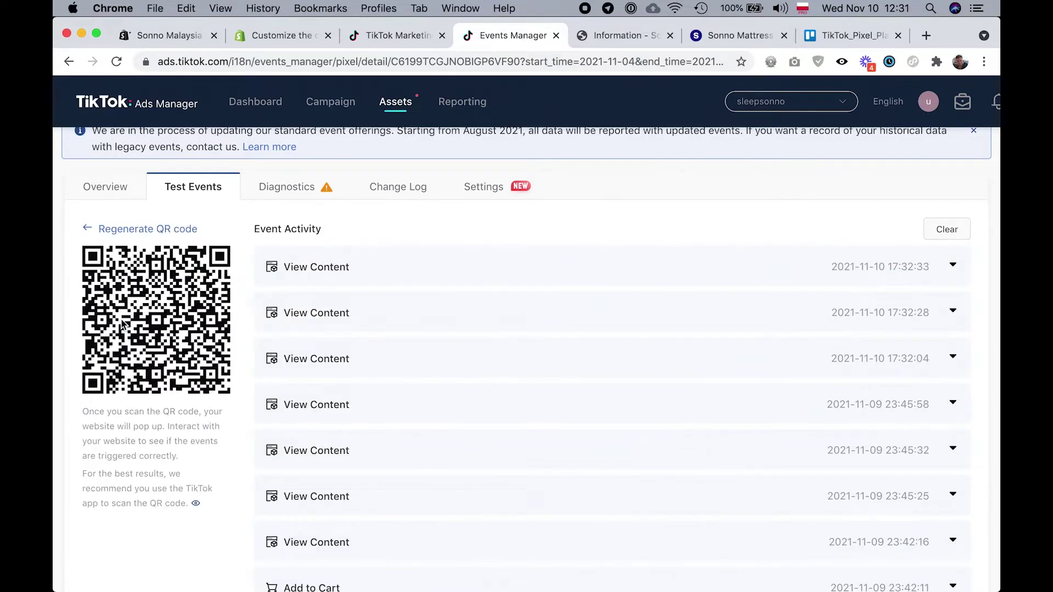
# Look through the test event activity list and inspect the details of the Add to Cart event.
pyautogui.moveTo(196, 502)
pyautogui.scroll(-5, 590, 327)
pyautogui.scroll(5, 591, 328)
pyautogui.scroll(-1, 590, 328)
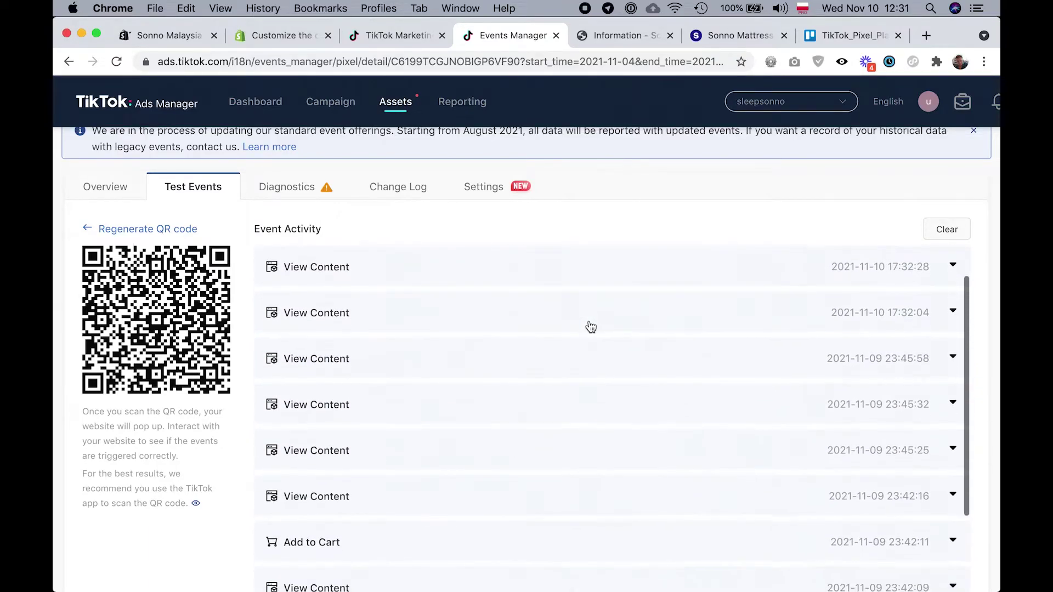
pyautogui.scroll(-5, 591, 328)
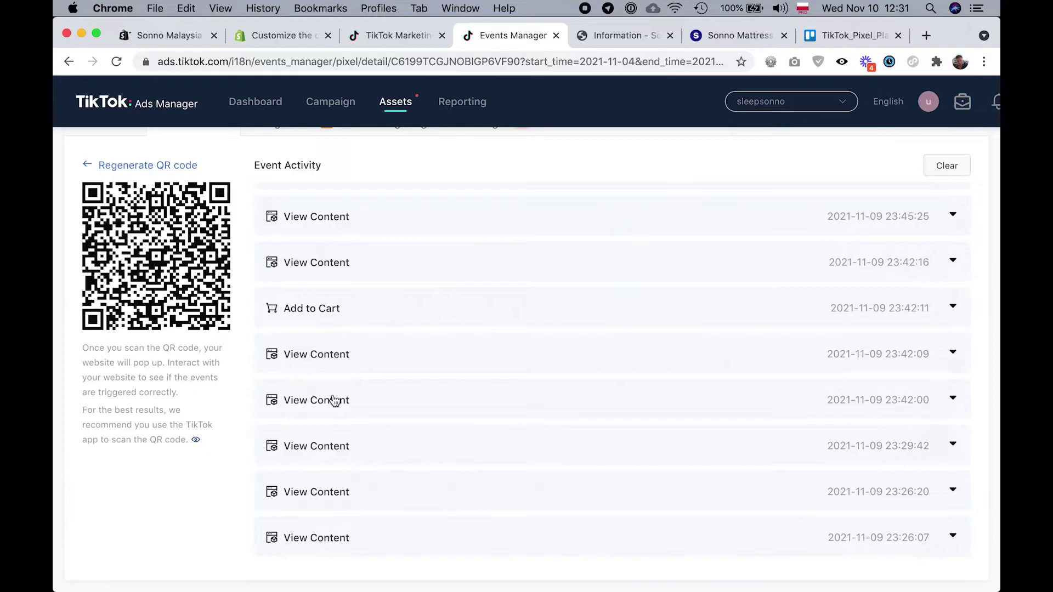
pyautogui.scroll(1, 335, 400)
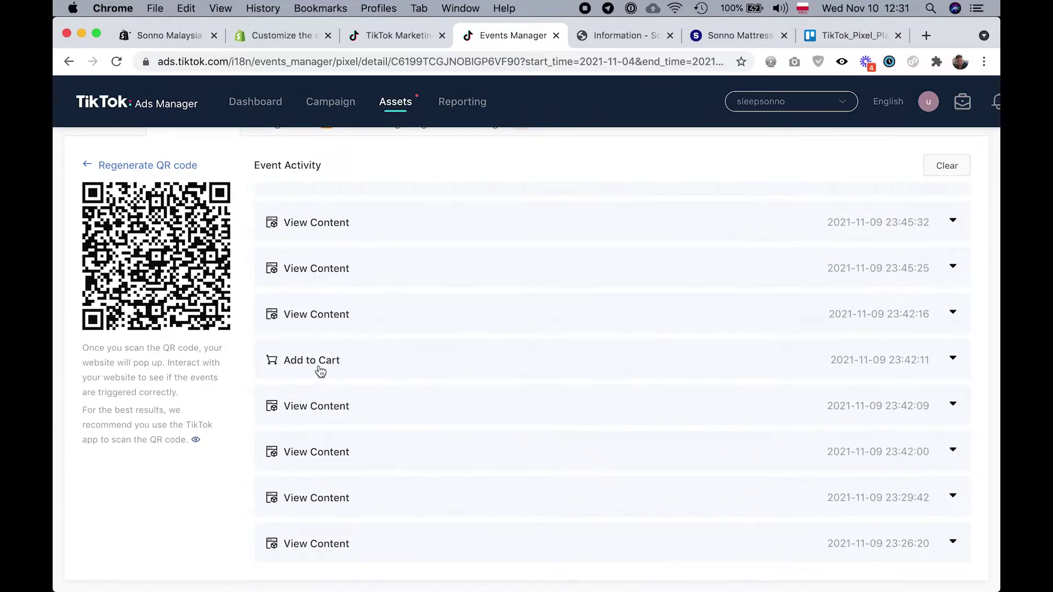
pyautogui.click(953, 358)
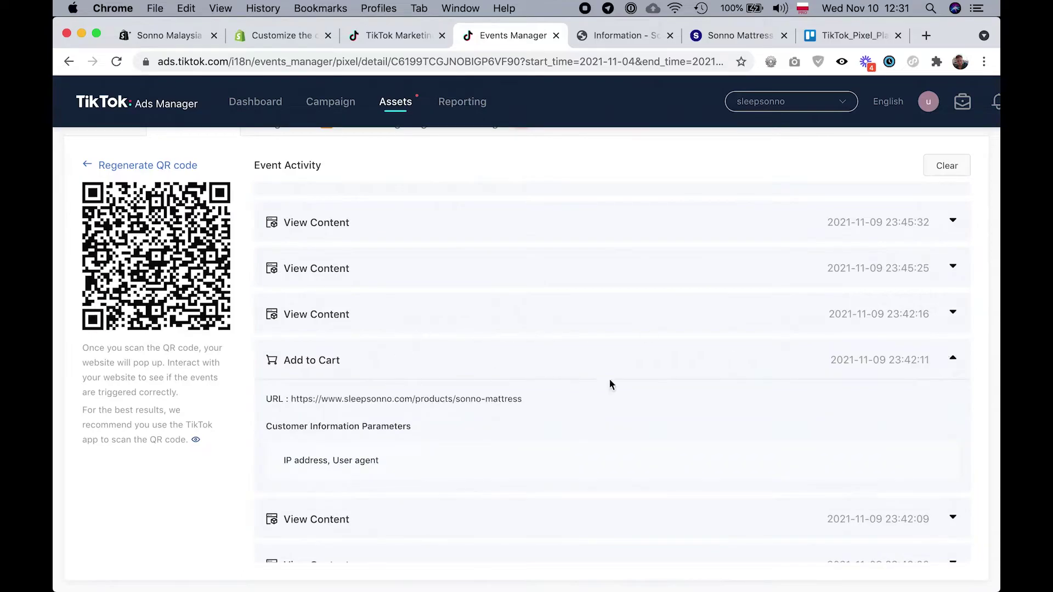
pyautogui.click(949, 360)
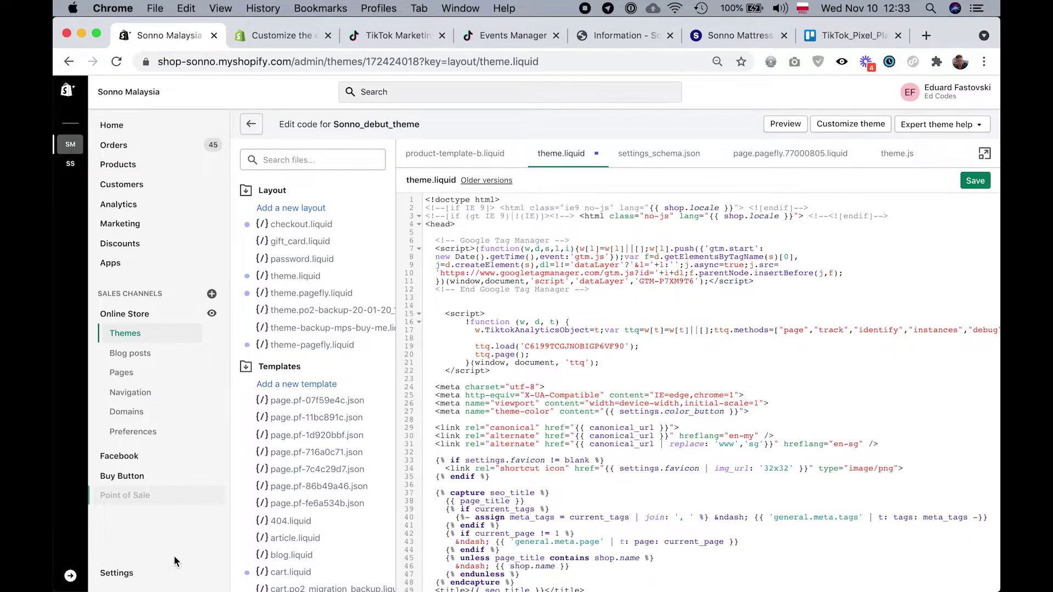
# In the store's checkout settings, add an empty script block at the end of the order status page's additional scripts.
pyautogui.click(143, 572)
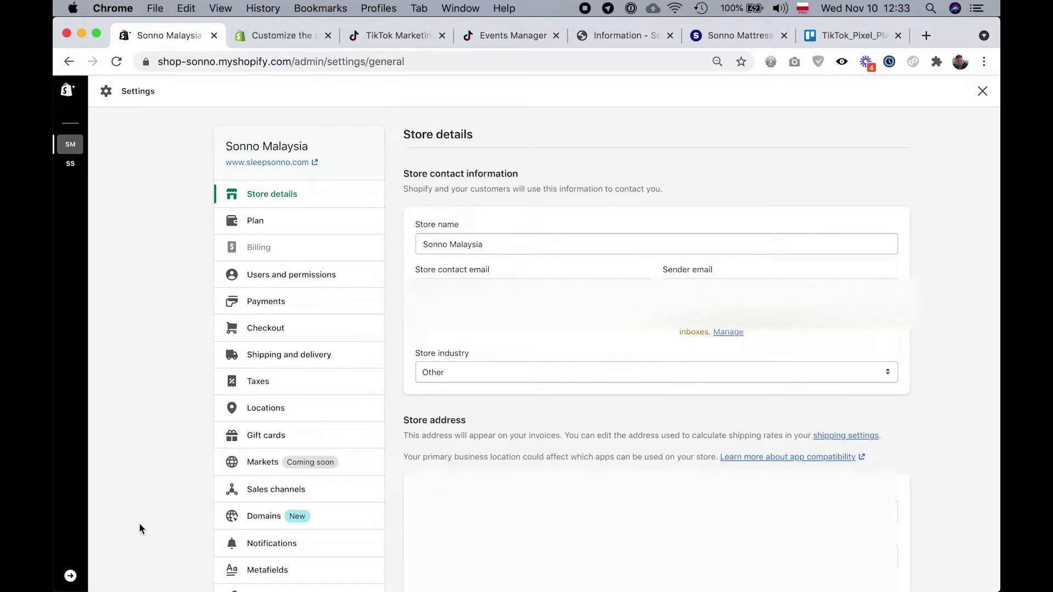
pyautogui.click(269, 329)
pyautogui.scroll(-20, 870, 362)
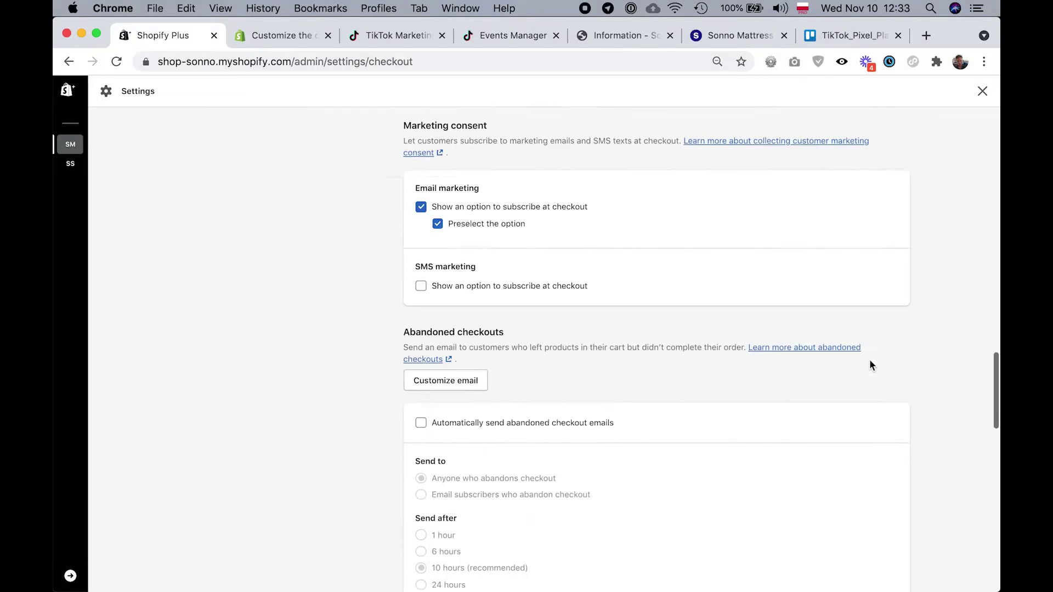
pyautogui.scroll(-15, 870, 366)
pyautogui.scroll(2, 315, 228)
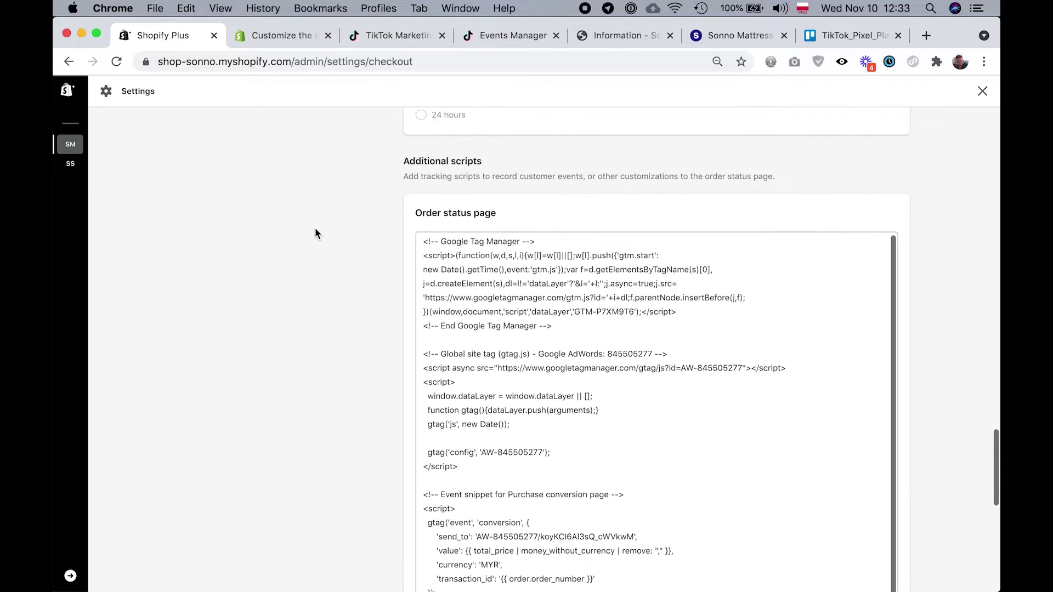
pyautogui.scroll(-10, 362, 359)
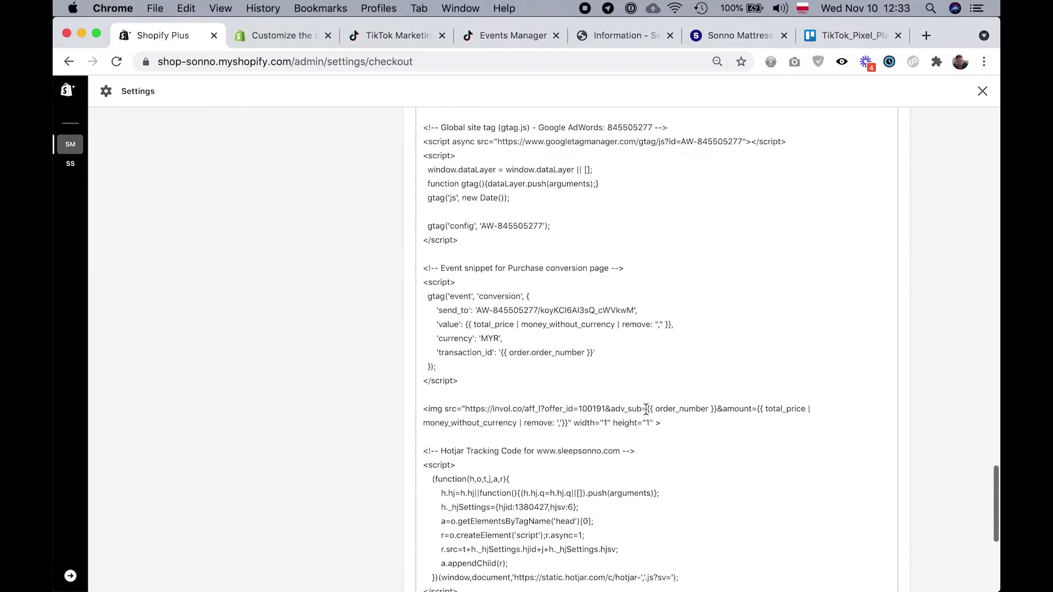
pyautogui.click(500, 375)
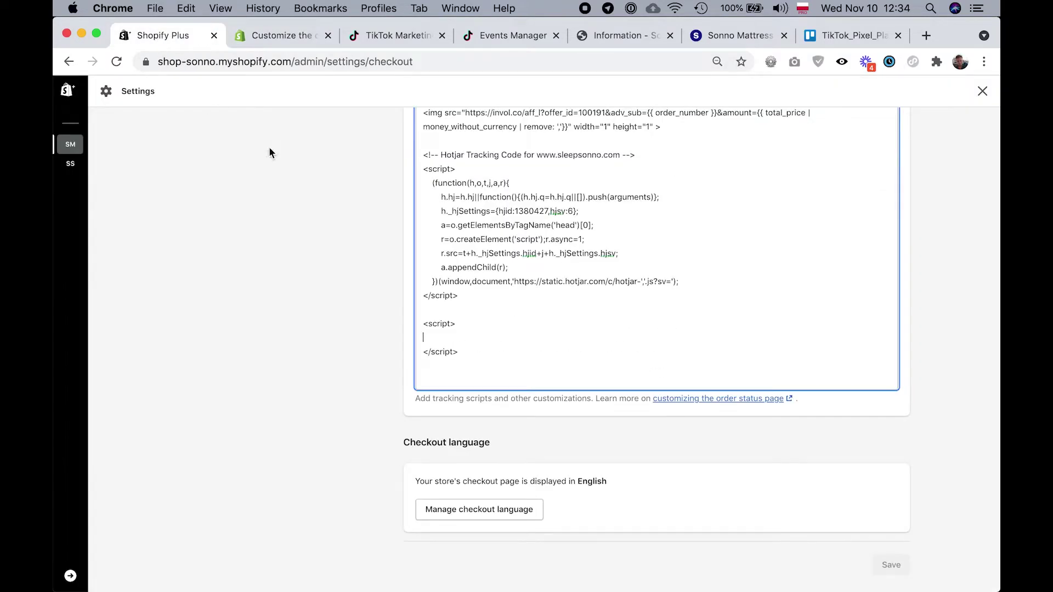
pyautogui.click(452, 325)
pyautogui.click(460, 336)
# Copy the Complete Payment event code ttq.track('CompletePayment') from the standard events table in the TikTok docs.
pyautogui.click(404, 36)
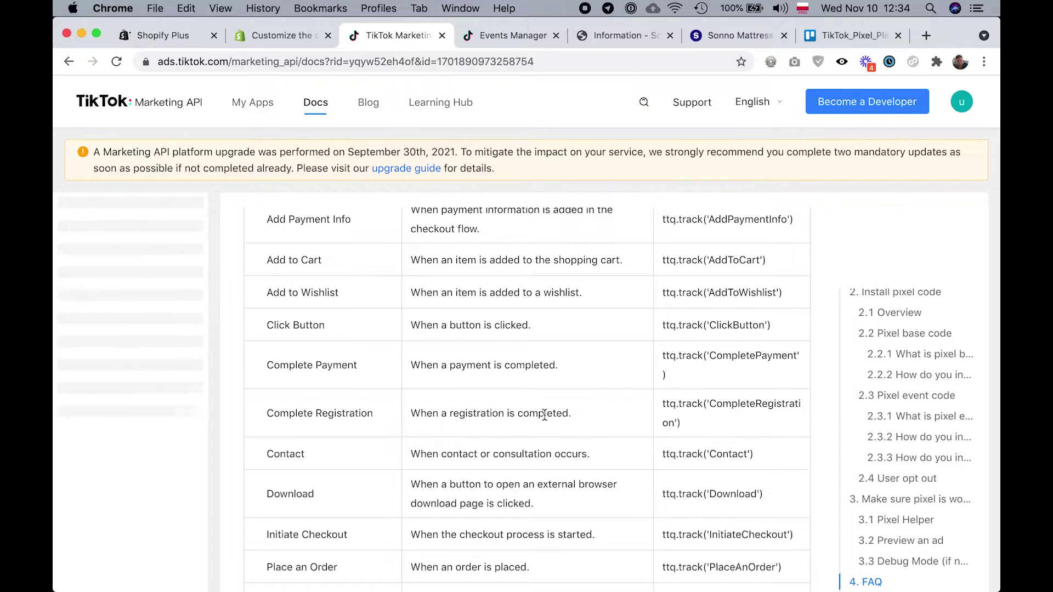
pyautogui.scroll(-1, 544, 415)
pyautogui.moveTo(440, 354); pyautogui.dragTo(552, 349)
pyautogui.click(552, 350)
pyautogui.tripleClick(686, 365)
pyautogui.press('super+c')
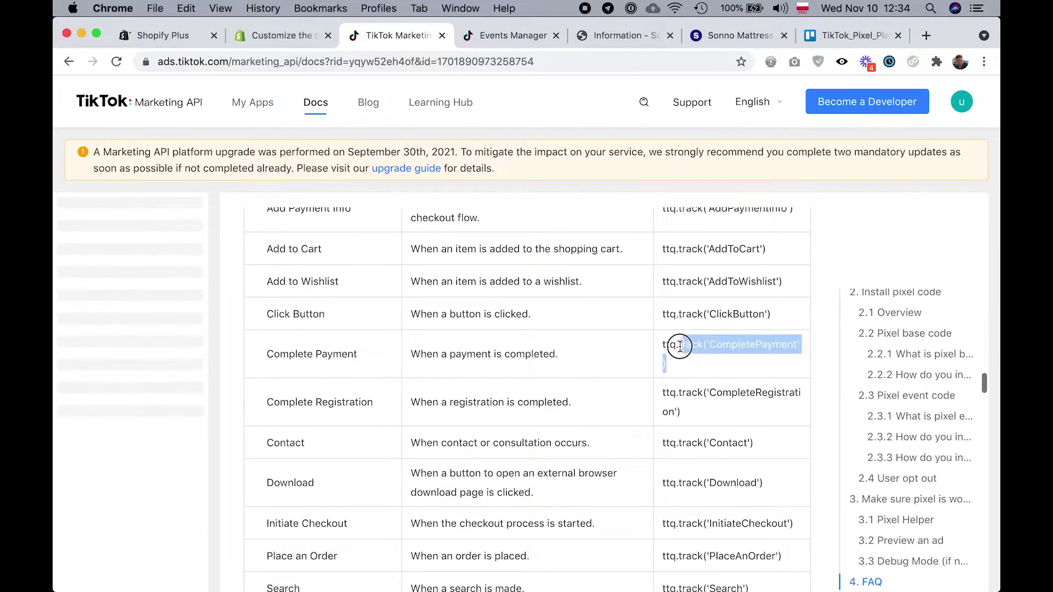
# Examine the other standard event codes in the docs table, including Place an Order and Add Payment Info.
pyautogui.scroll(-3, 732, 348)
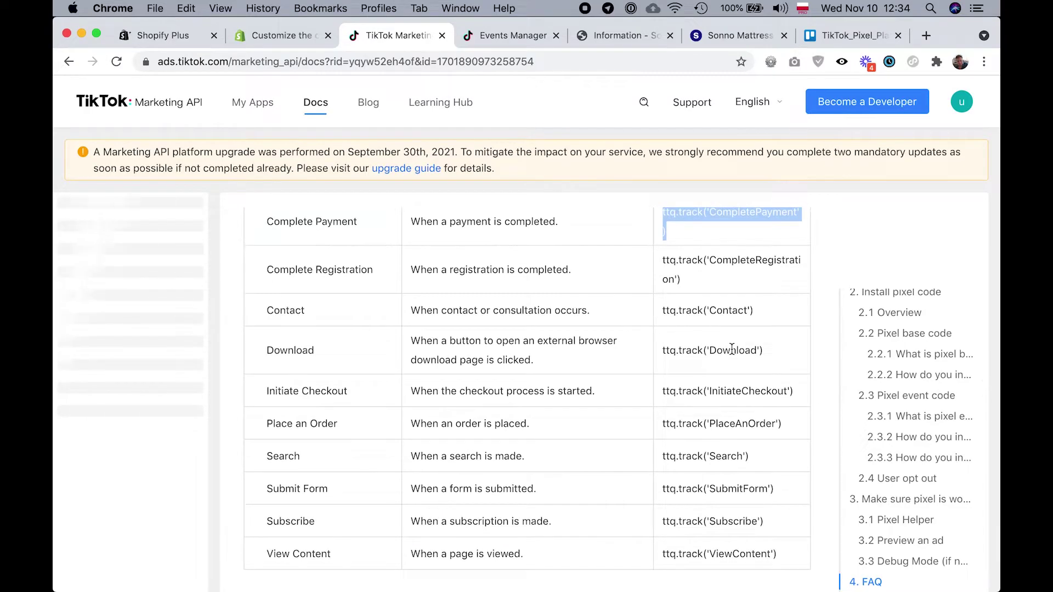
pyautogui.scroll(1, 731, 348)
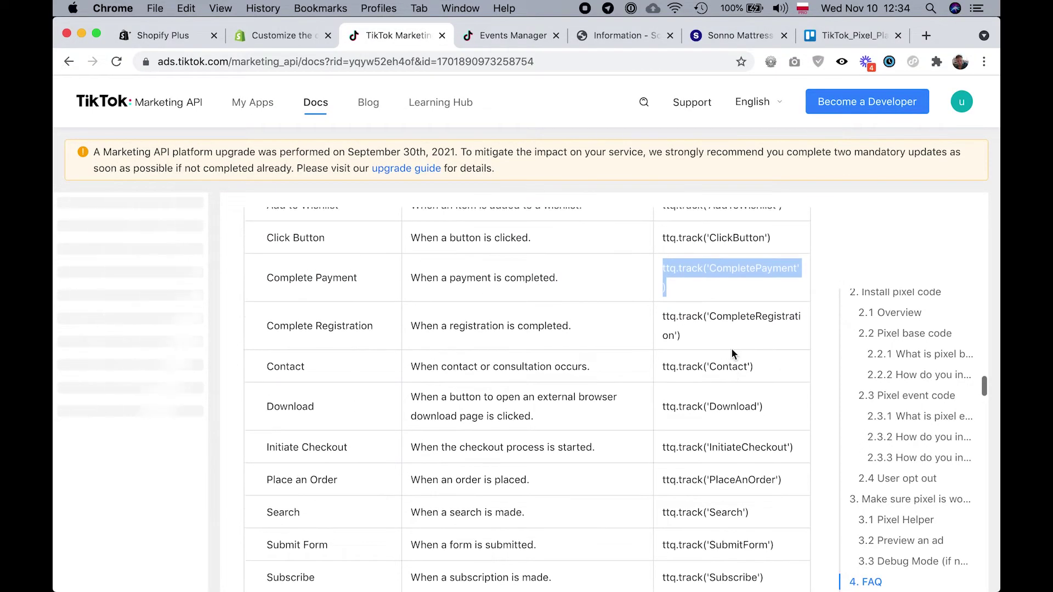
pyautogui.scroll(-2, 732, 348)
pyautogui.moveTo(683, 339); pyautogui.dragTo(790, 339)
pyautogui.click(783, 340)
pyautogui.scroll(5, 780, 341)
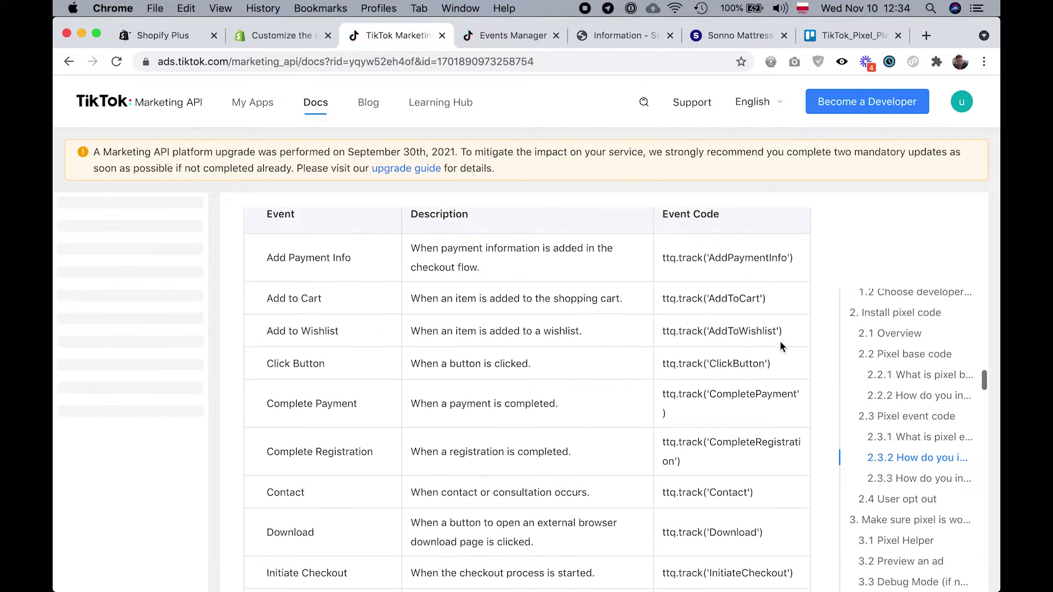
pyautogui.moveTo(714, 274); pyautogui.dragTo(774, 273)
pyautogui.click(792, 275)
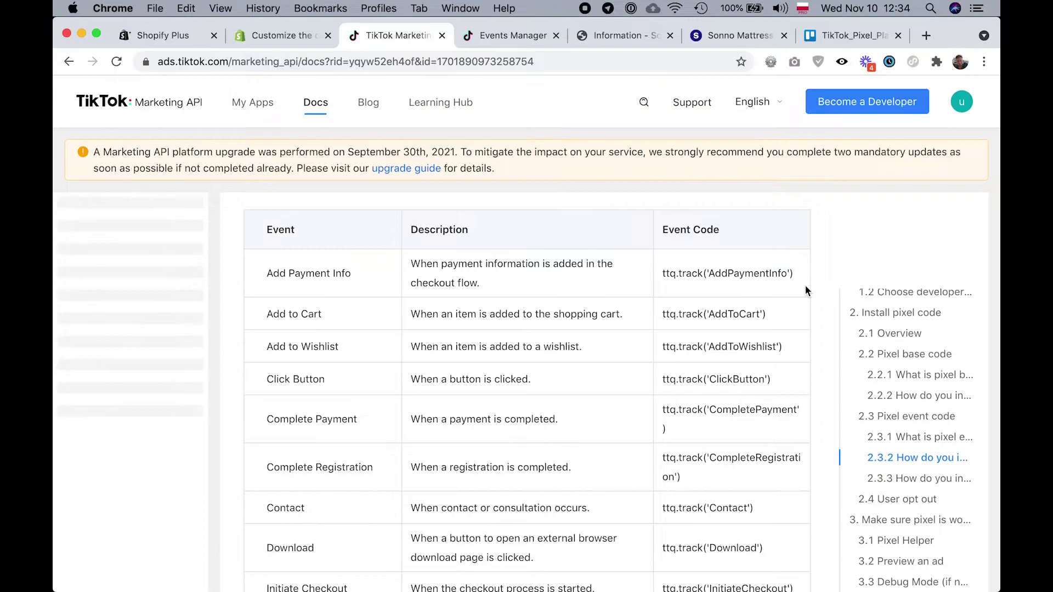
pyautogui.scroll(-3, 806, 291)
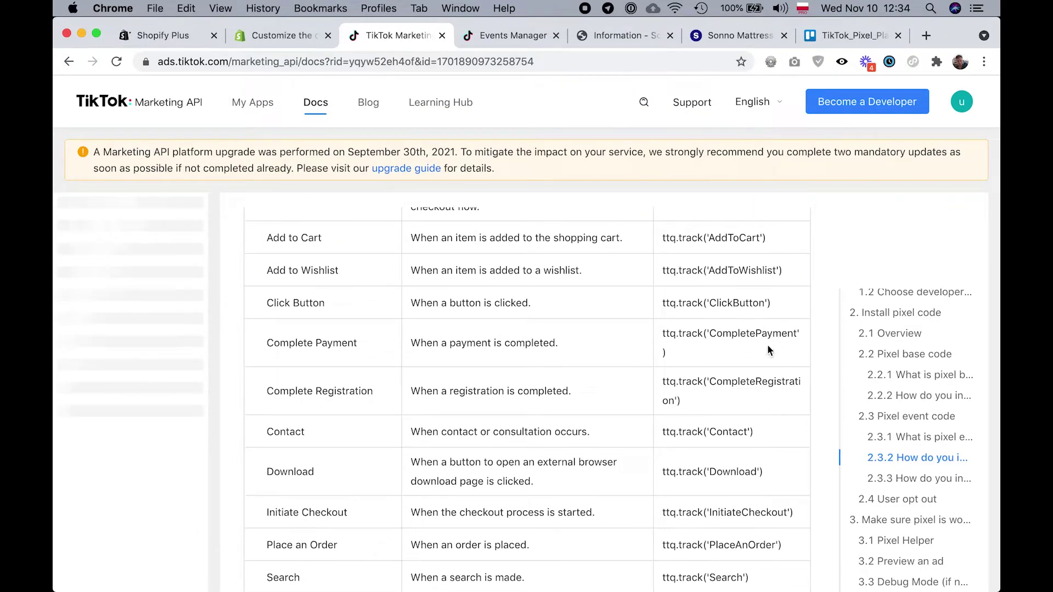
# Return to Shopify's checkout settings and paste the CompletePayment event code inside the empty script block.
pyautogui.click(281, 40)
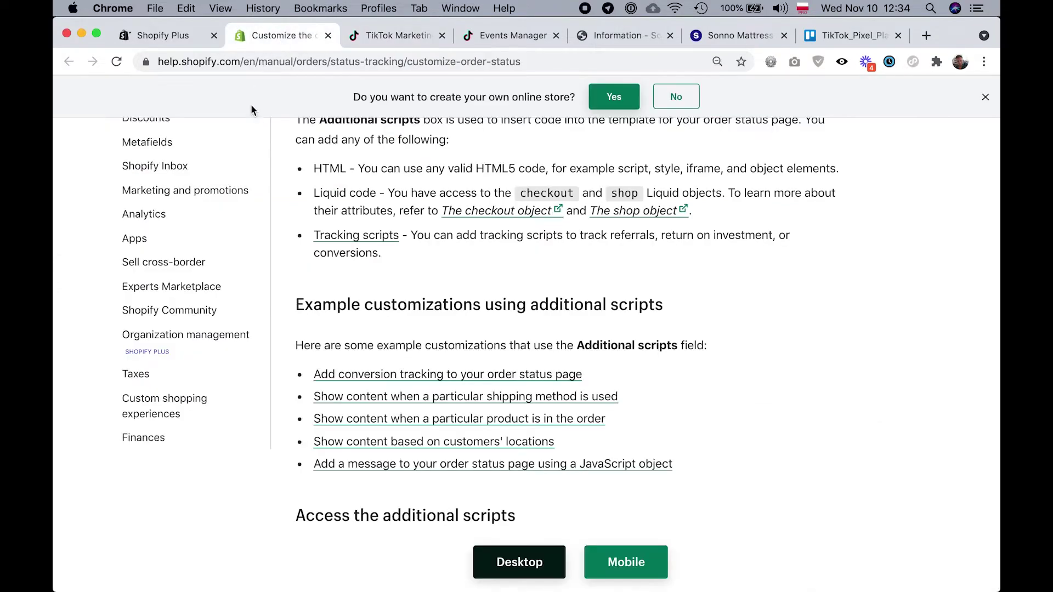
pyautogui.click(163, 35)
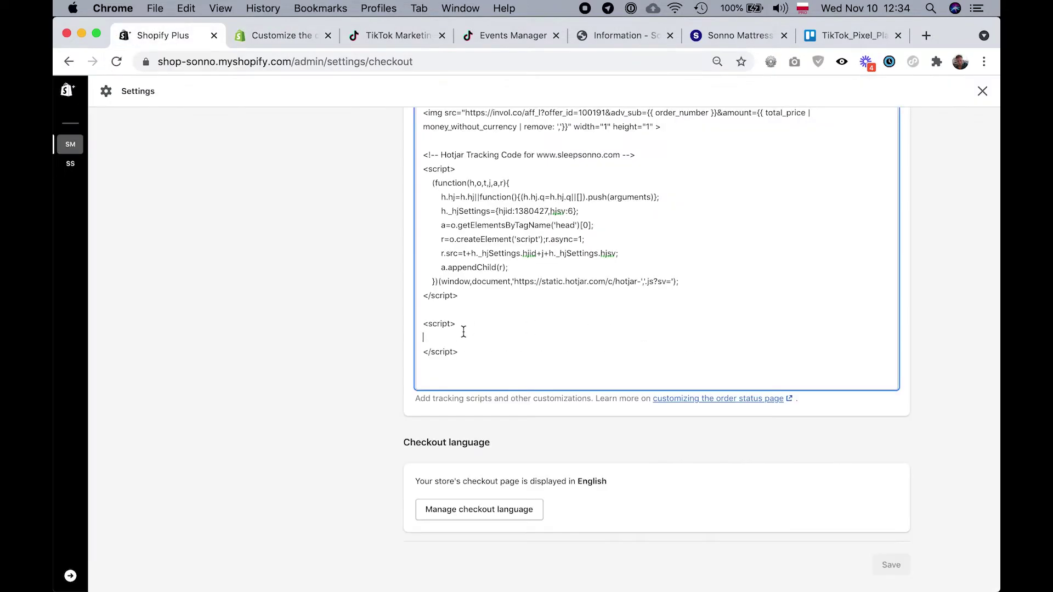
pyautogui.press('super+v')
pyautogui.scroll(2, 587, 422)
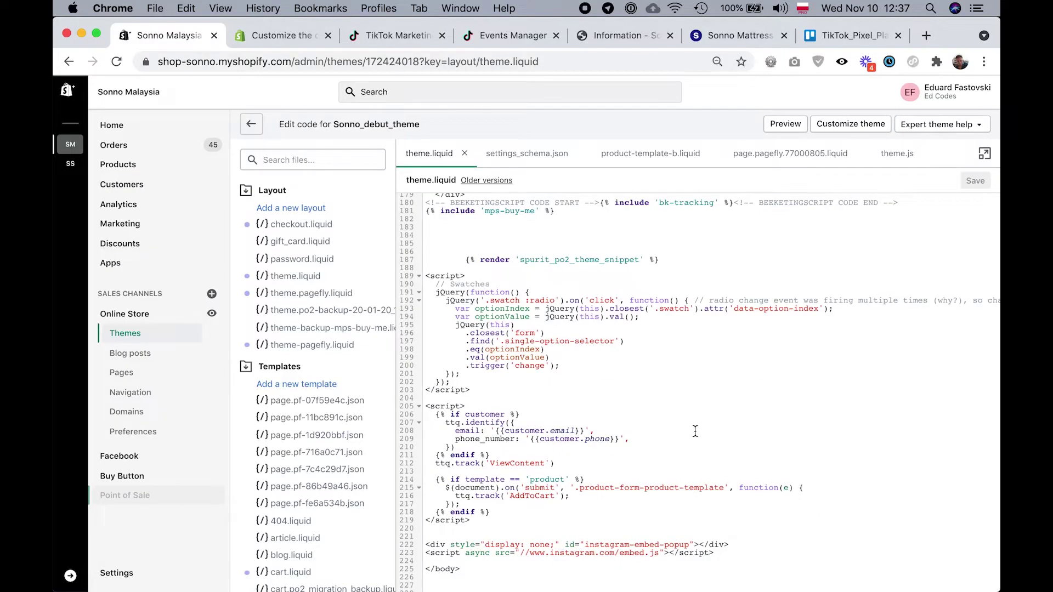
# Review the event script near the end of theme.liquid and highlight the ttq.track('ViewContent') line.
pyautogui.click(631, 458)
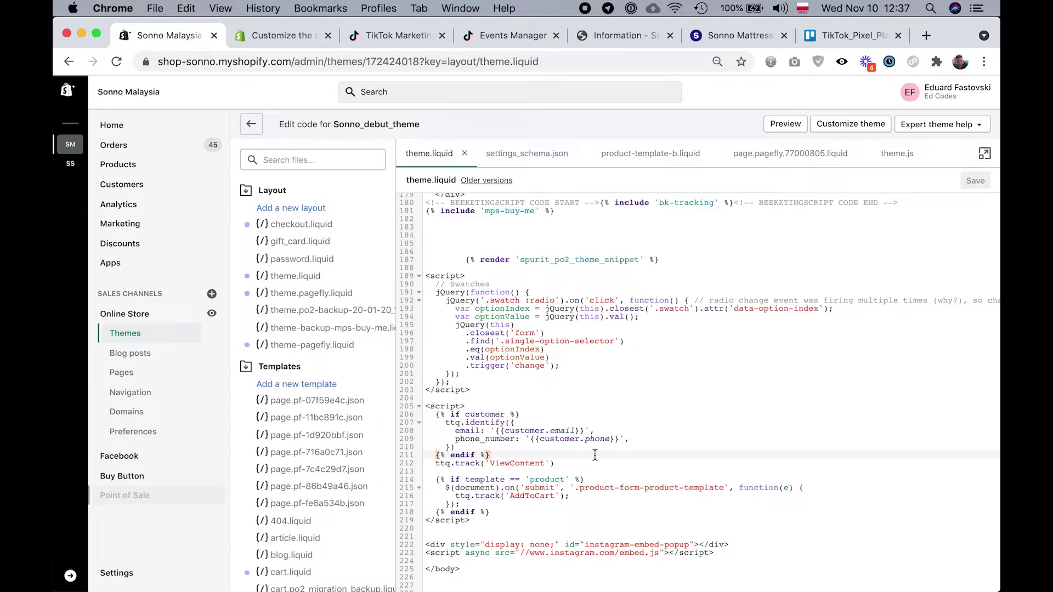
pyautogui.scroll(10, 570, 296)
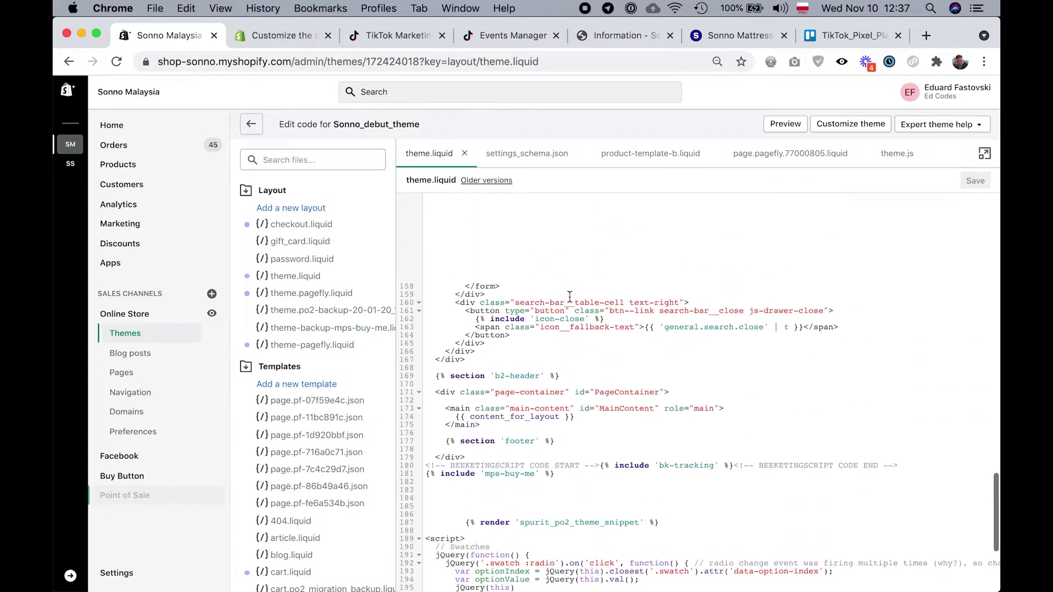
pyautogui.scroll(-12, 570, 297)
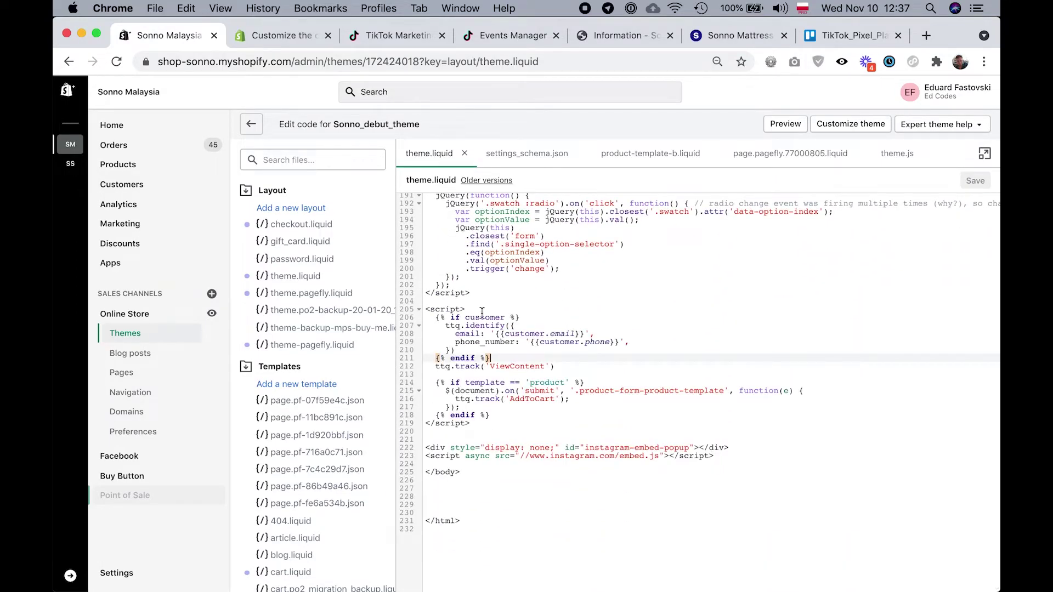
pyautogui.click(593, 366)
pyautogui.press('super+Left')
pyautogui.press('super+shift+Right')
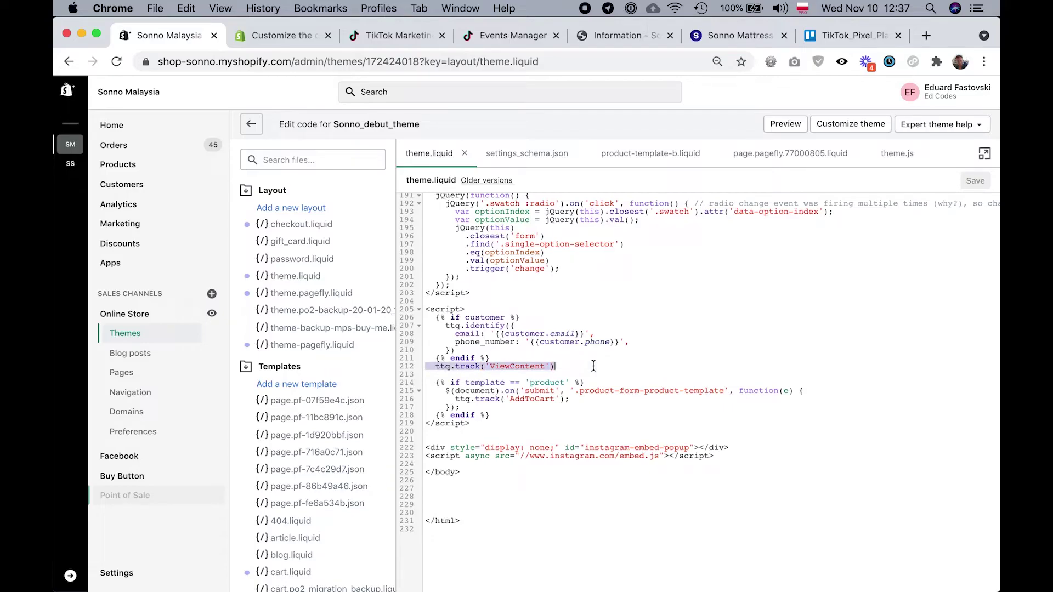
# Highlight the product template condition block containing the AddToCart submit handler in theme.liquid.
pyautogui.click(637, 385)
pyautogui.press('super+Left')
pyautogui.hotkey('shift', 'Down')
pyautogui.hotkey('shift', 'Down')
pyautogui.hotkey('shift', 'Down')
pyautogui.hotkey('shift', 'Down')
pyautogui.press('super+shift+Right')
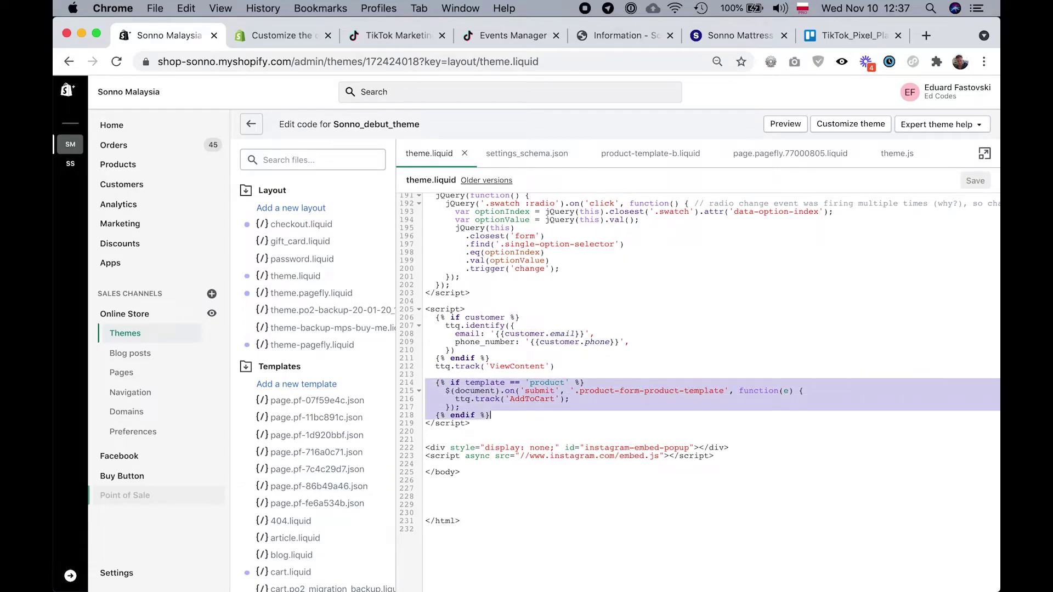
pyautogui.click(584, 409)
# Highlight the whole customer condition block around the ttq.identify call in theme.liquid.
pyautogui.click(695, 329)
pyautogui.press('Up')
pyautogui.press('super+Left')
pyautogui.hotkey('shift', 'Down')
pyautogui.hotkey('shift', 'Down')
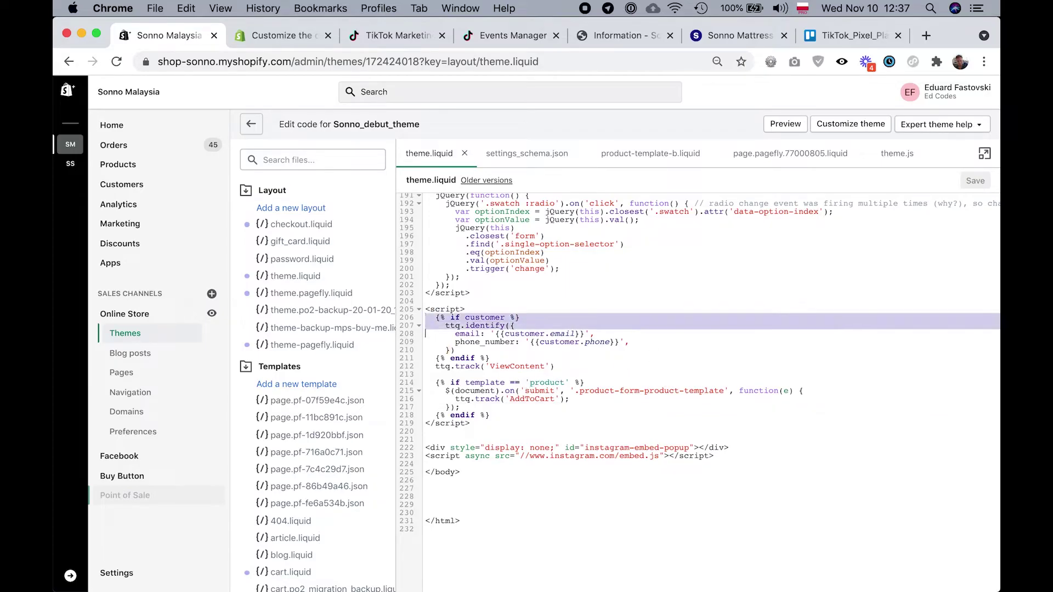
pyautogui.hotkey('shift', 'Down')
pyautogui.hotkey('shift', 'Down')
pyautogui.hotkey('shift', 'Down')
pyautogui.press('super+shift+Right')
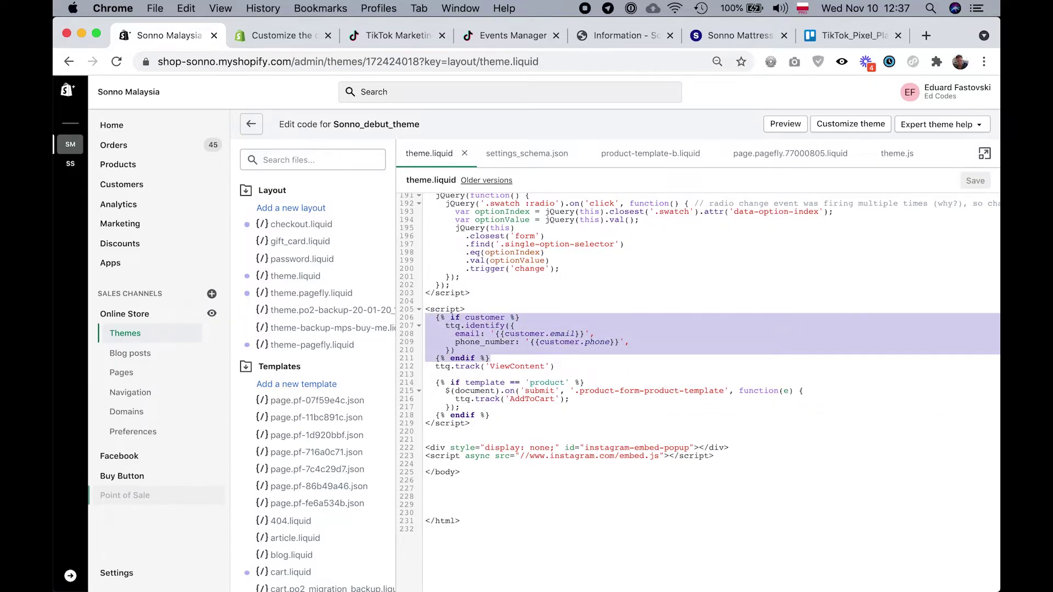
pyautogui.click(617, 360)
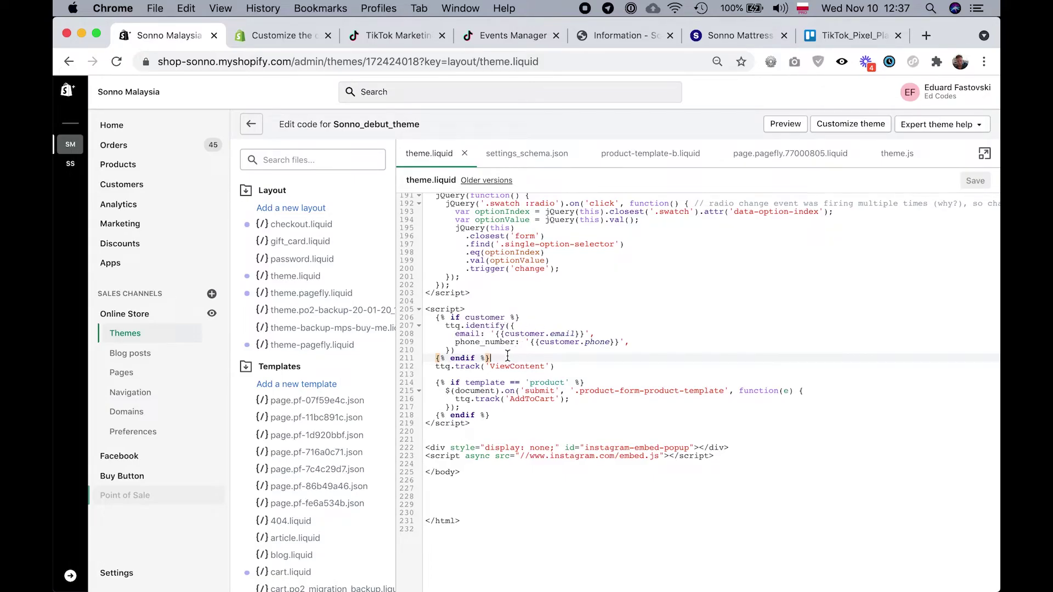
# Examine the ttq.identify call and its email and phone_number parameters line by line.
pyautogui.click(496, 334)
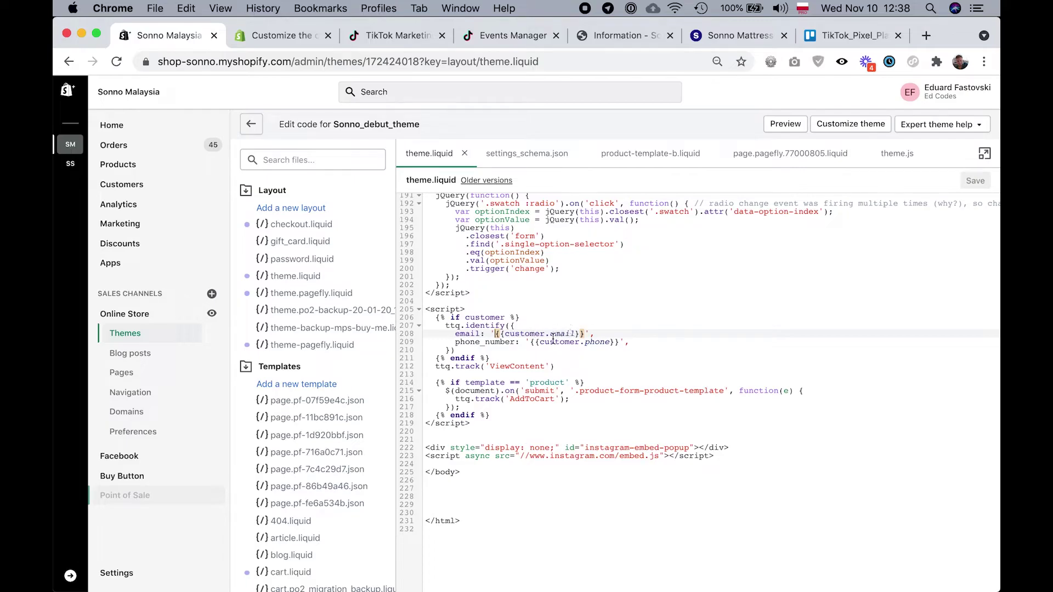
pyautogui.click(471, 327)
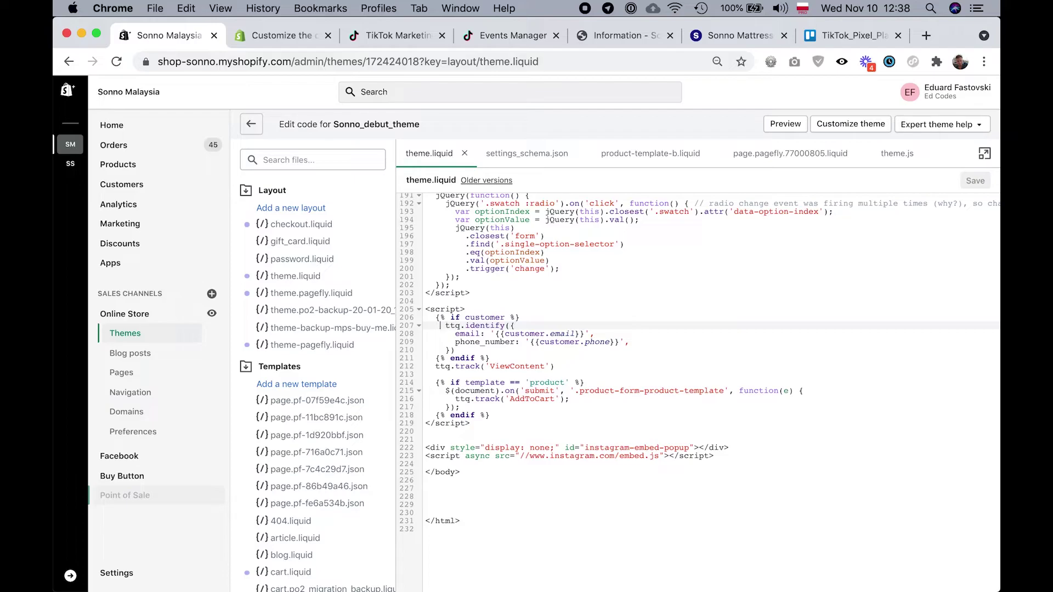
pyautogui.click(492, 349)
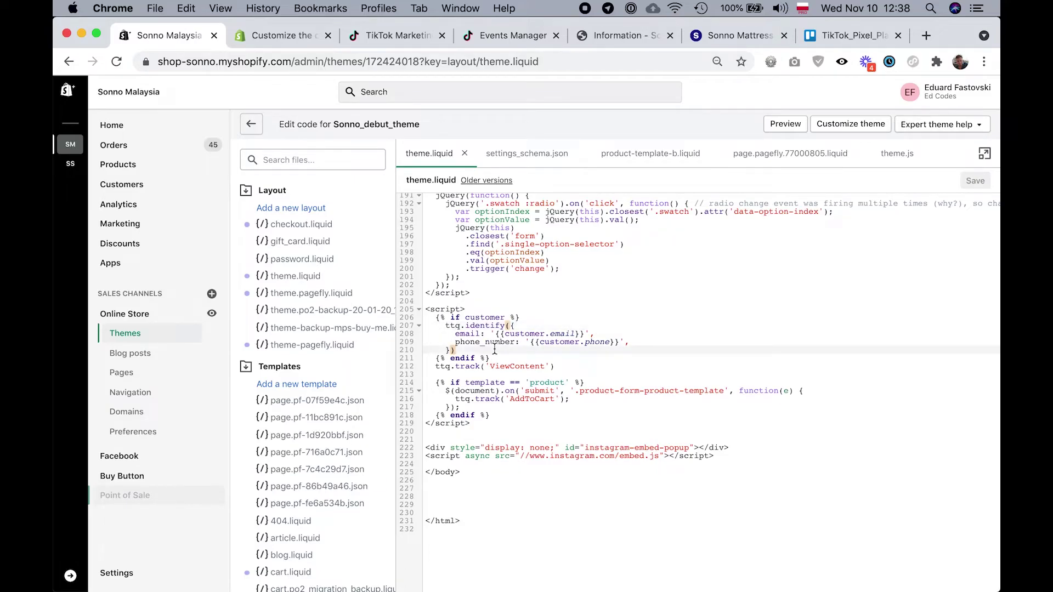
pyautogui.doubleClick(543, 334)
pyautogui.click(596, 333)
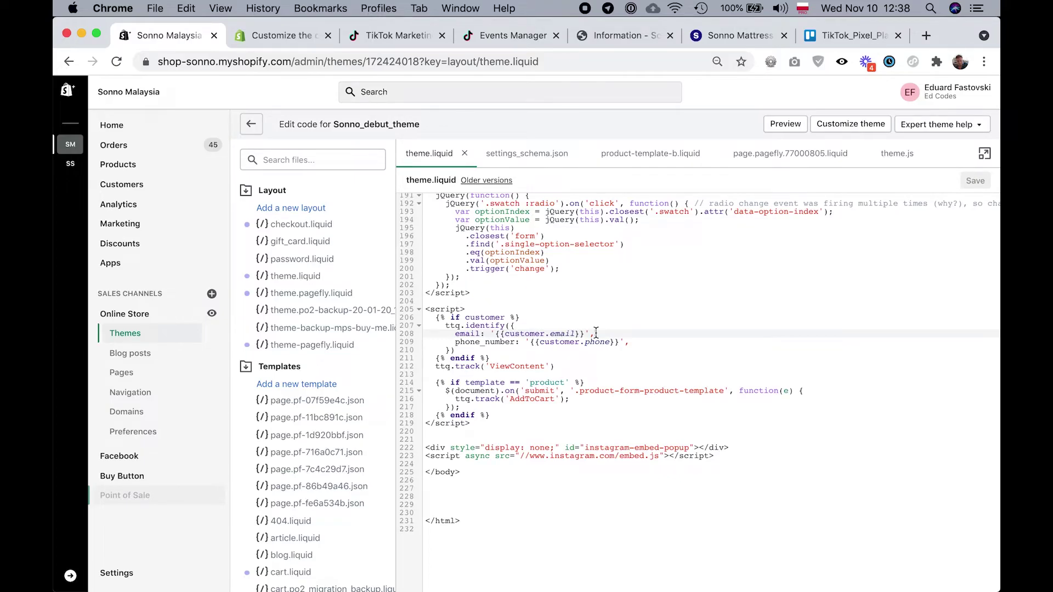
pyautogui.click(524, 357)
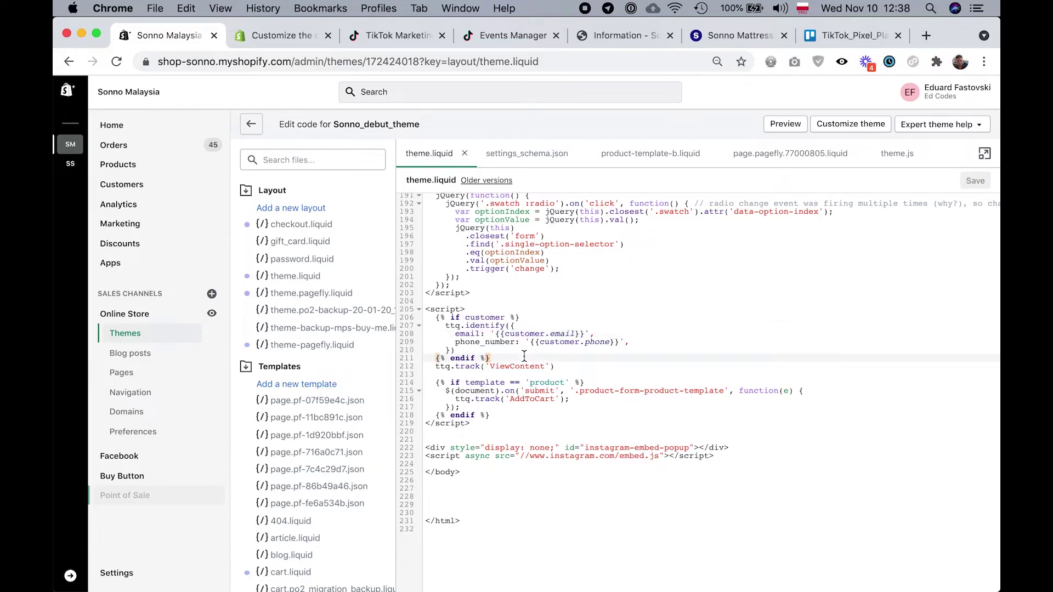
# Highlight the opening if customer line and its matching endif around the identify call.
pyautogui.click(548, 319)
pyautogui.press('shift+super+Left')
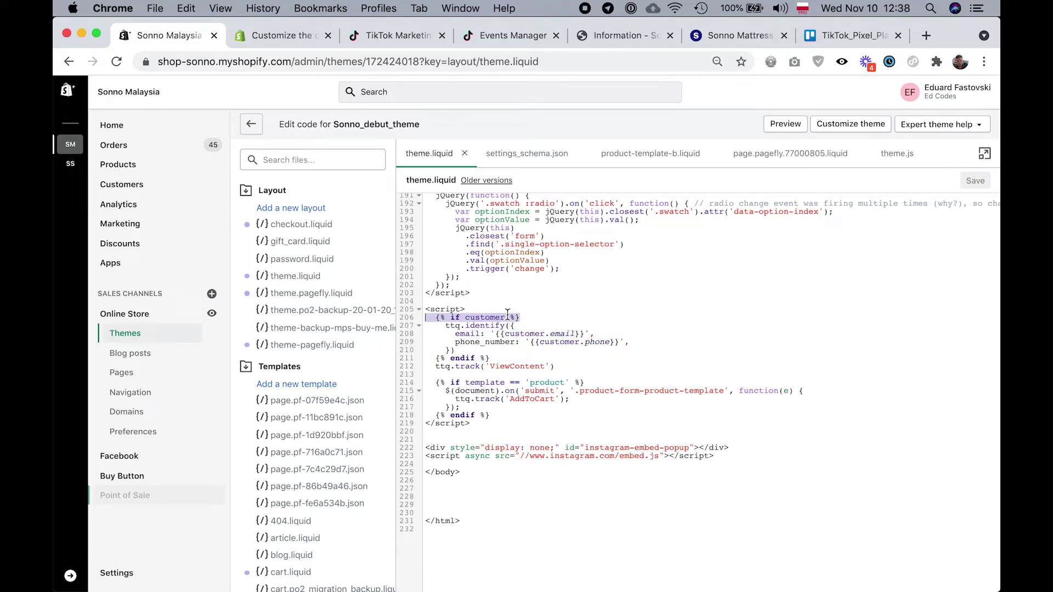
pyautogui.click(439, 358)
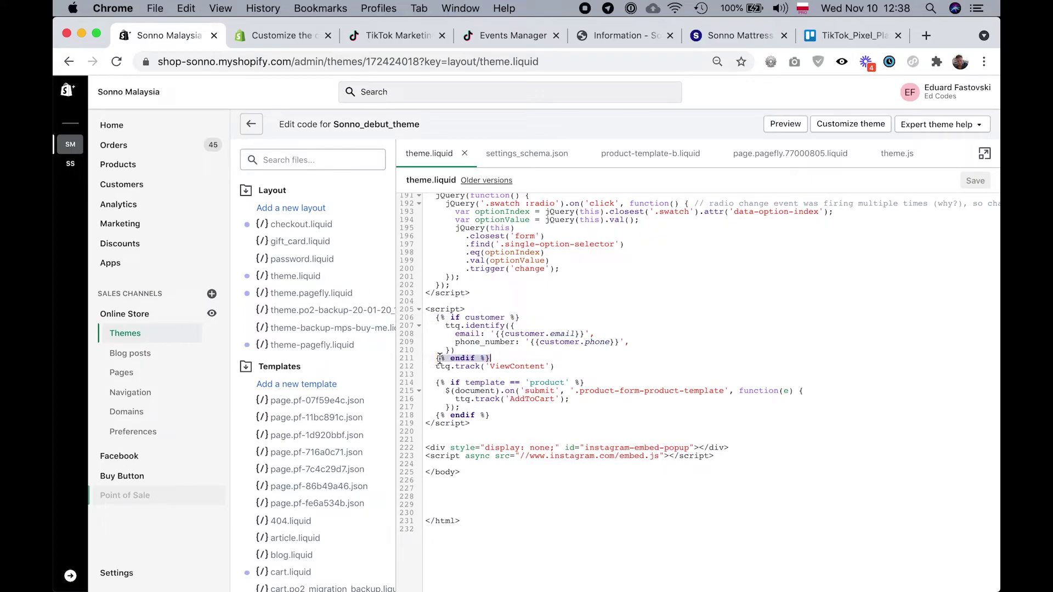
# Highlight the full ttq.identify call with its email and phone_number parameters inside the customer condition in theme.liquid.
pyautogui.press('shift+super+Right')
pyautogui.press('Up')
pyautogui.hotkey('shift', 'Up')
pyautogui.hotkey('shift', 'Up')
pyautogui.hotkey('shift', 'Up')
pyautogui.press('shift+super+Left')
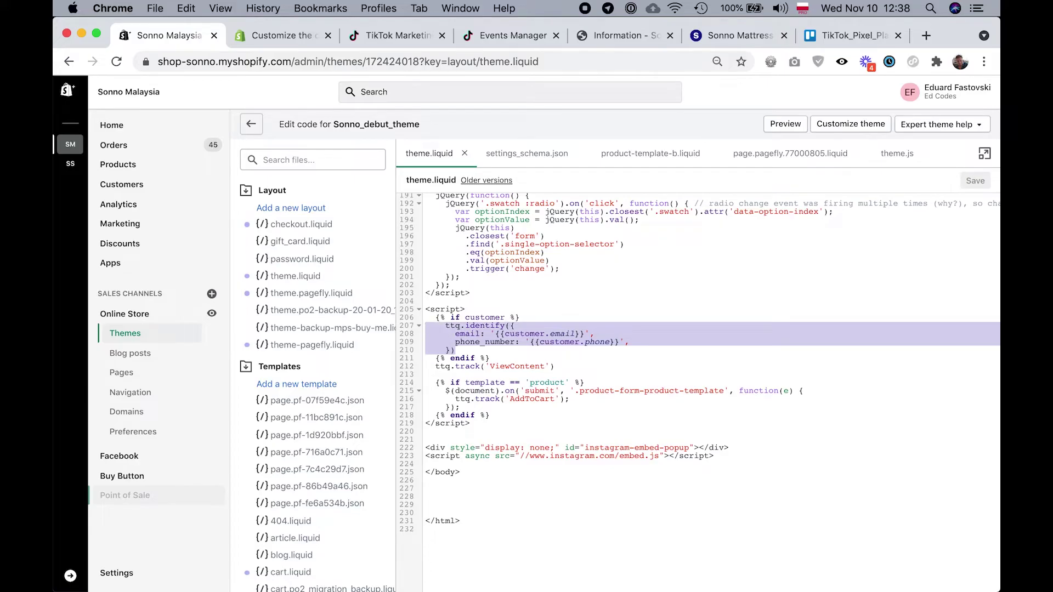
pyautogui.click(667, 325)
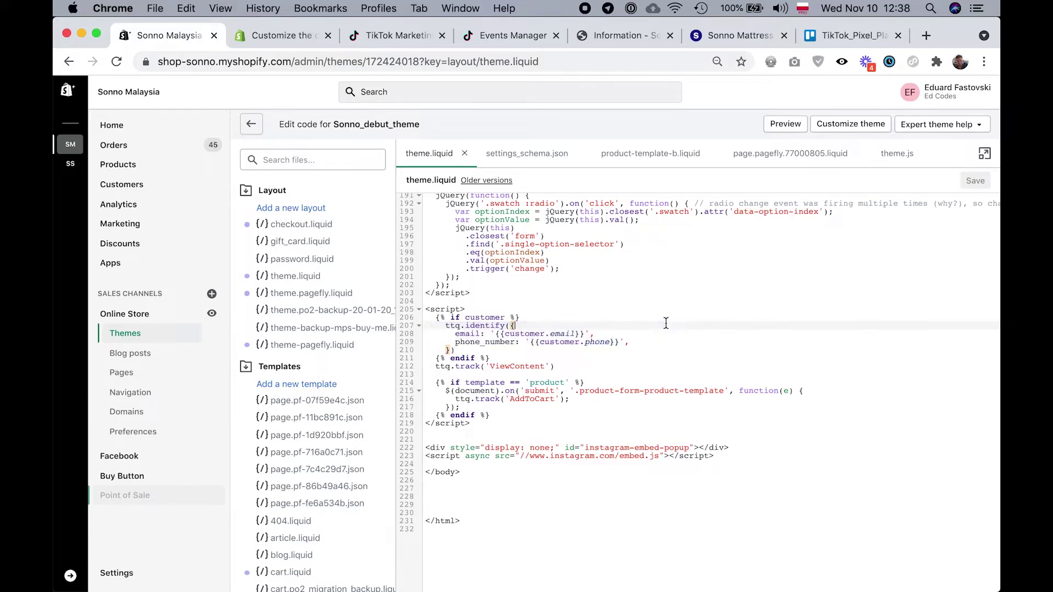
pyautogui.click(644, 311)
pyautogui.click(595, 326)
pyautogui.press('super+Left')
pyautogui.hotkey('shift', 'Down')
pyautogui.hotkey('shift', 'Down')
pyautogui.hotkey('shift', 'Down')
pyautogui.hotkey('shift', 'Down')
pyautogui.hotkey('shift', 'Up')
pyautogui.press('shift+super+Right')
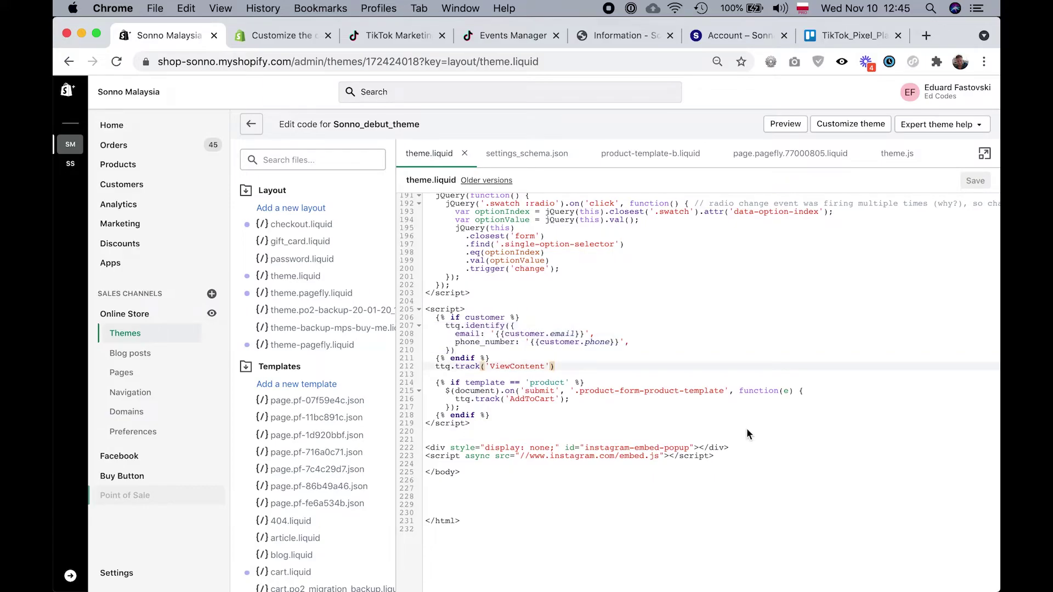
# Add a parameter object containing product: 'test' to the ttq.track ViewContent call in theme.liquid.
pyautogui.write(', {')
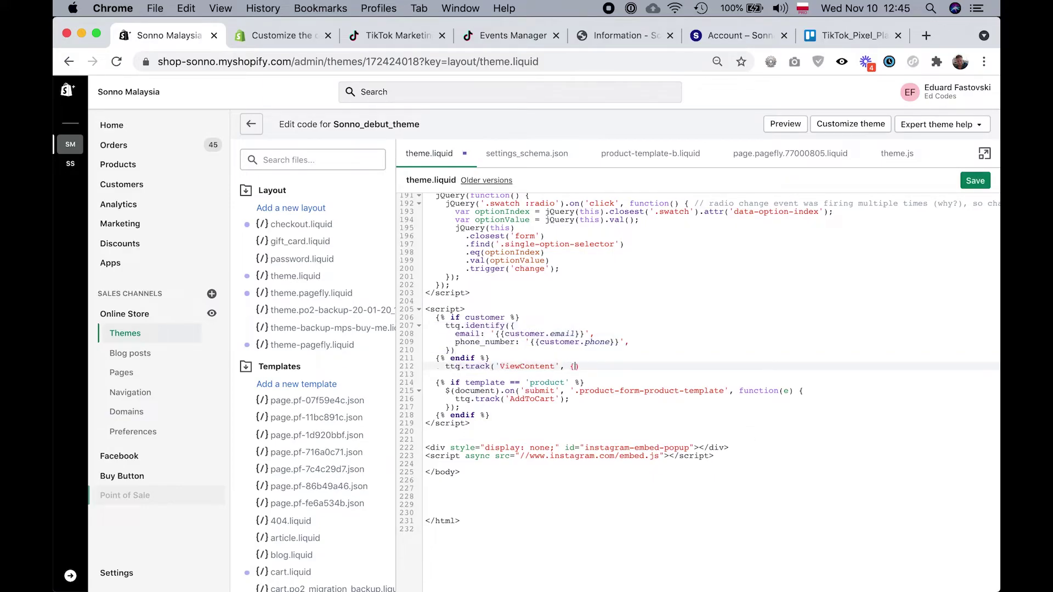
pyautogui.write('}')
pyautogui.press('Return')
pyautogui.press('Return')
pyautogui.press('Up')
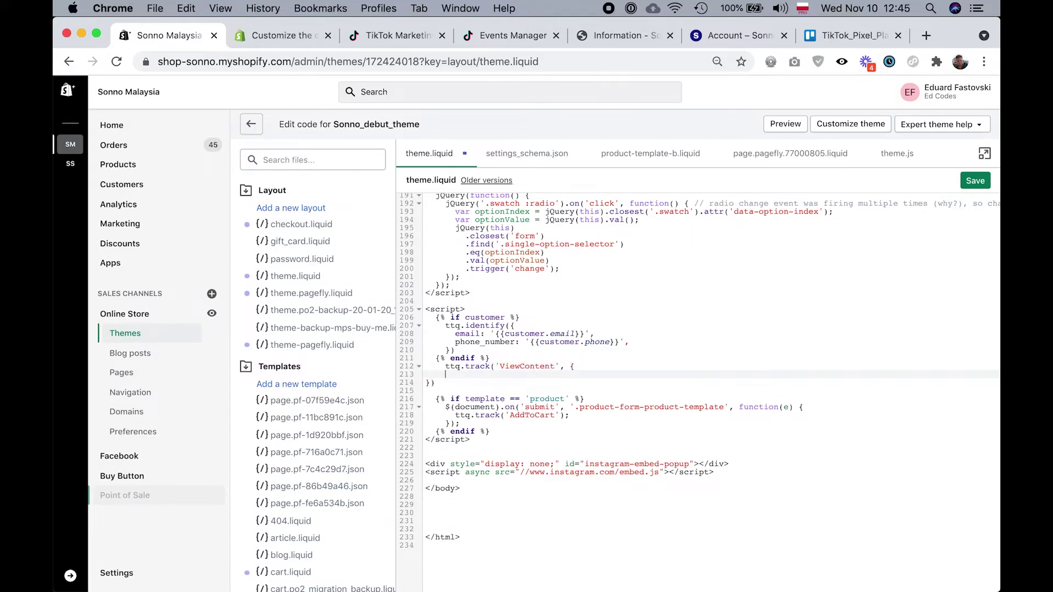
pyautogui.press('Tab')
pyautogui.write("product: 'test")
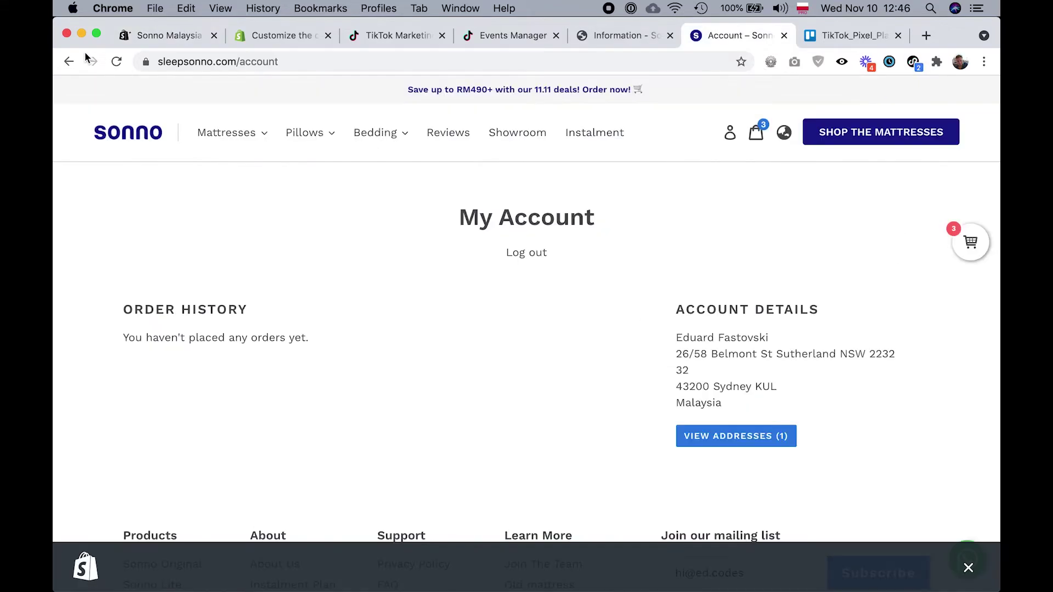
# Open the storefront's Instalment page and expand the View Content event of Sonno MY Pixel in TikTok Pixel Helper.
pyautogui.click(125, 62)
pyautogui.click(600, 134)
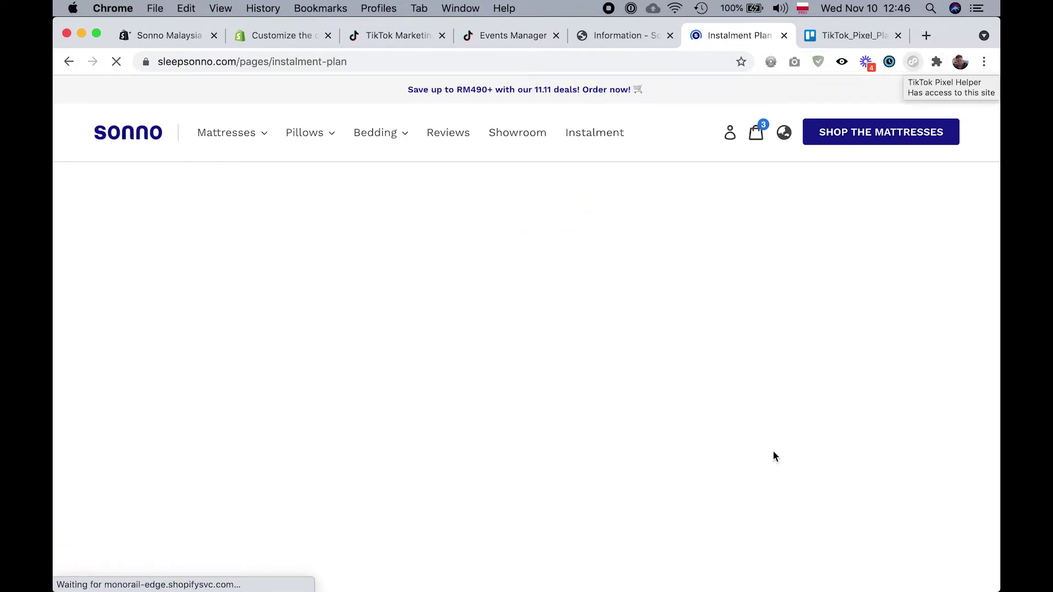
pyautogui.click(913, 62)
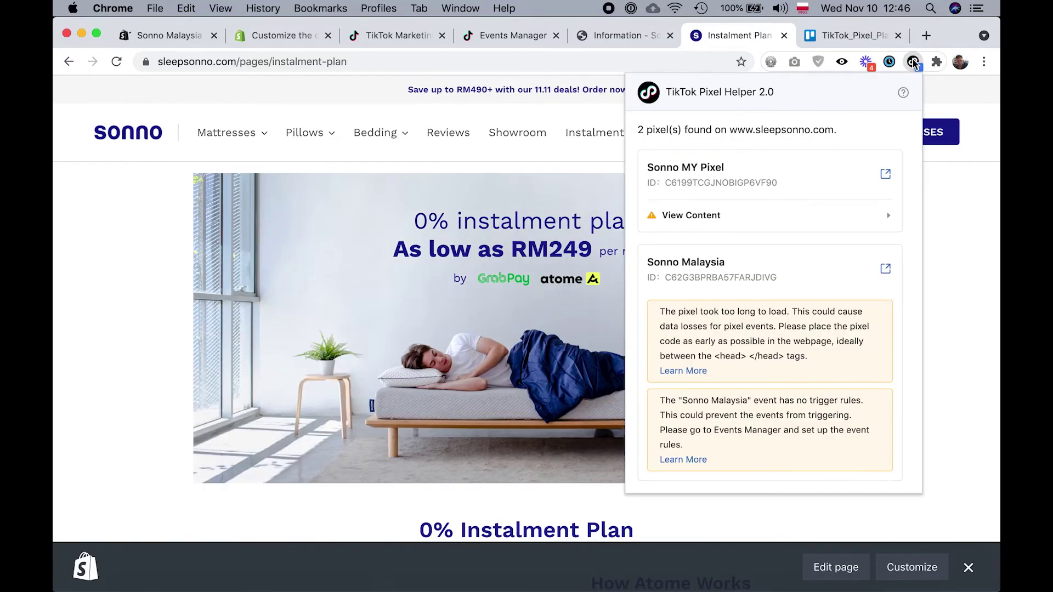
pyautogui.click(873, 217)
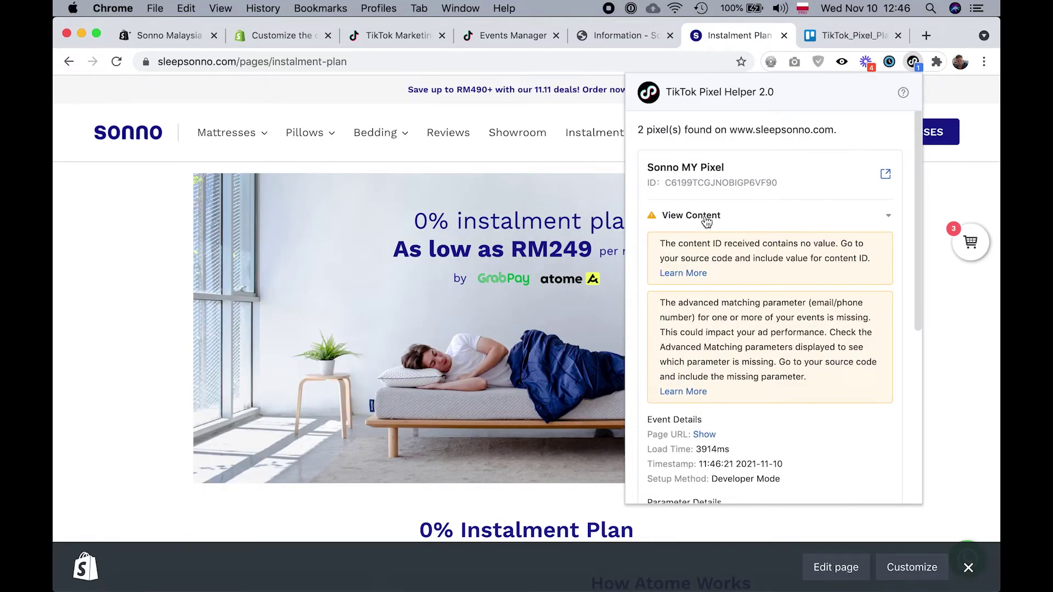
# Examine the View Content event's Parameter Details, highlighting the product parameter and the Customer Information Parameters entry.
pyautogui.scroll(-1, 743, 222)
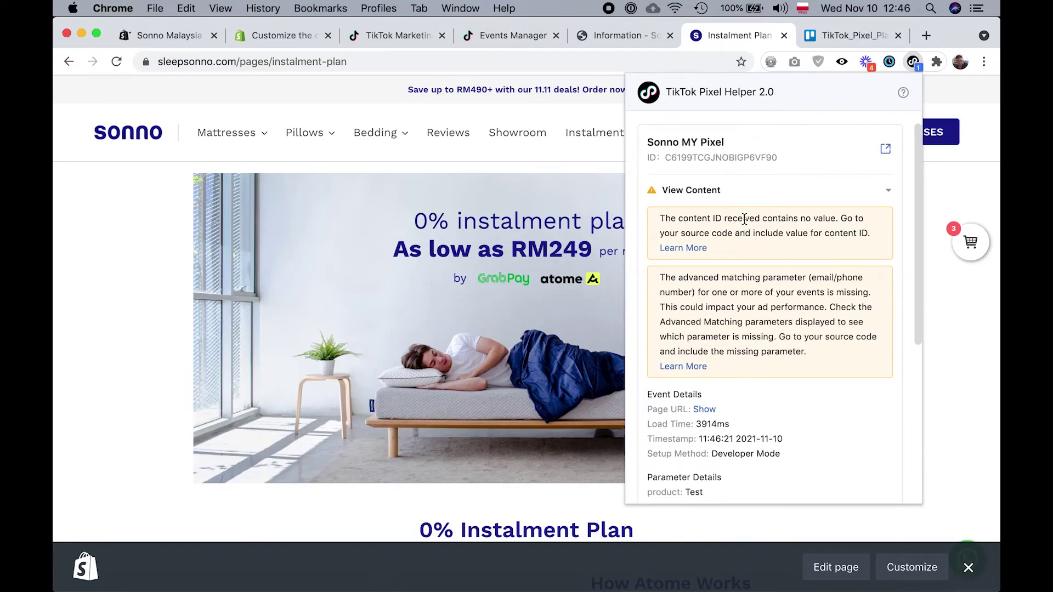
pyautogui.scroll(-2, 797, 352)
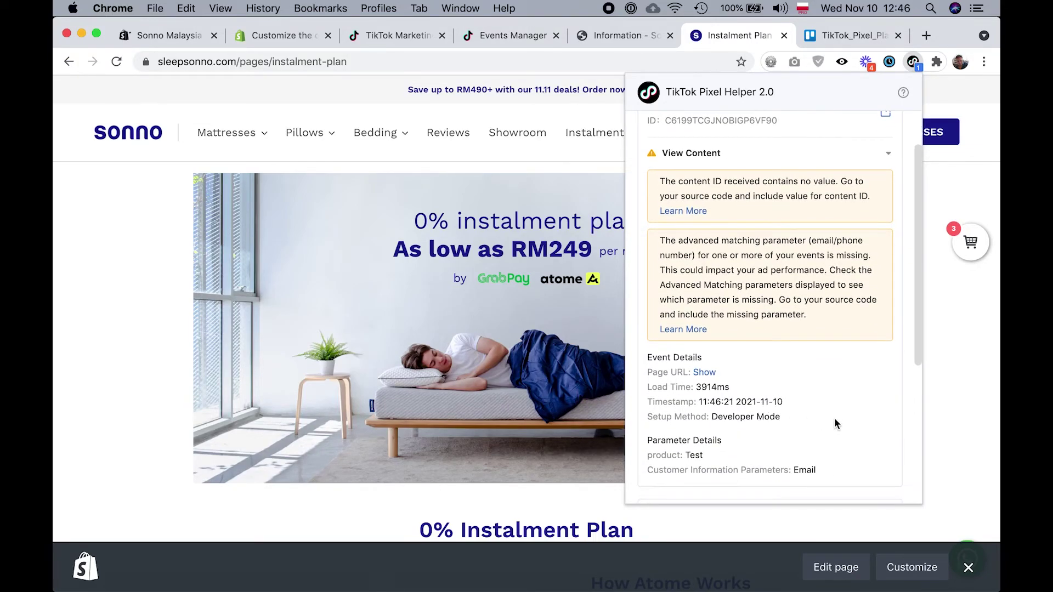
pyautogui.moveTo(649, 441); pyautogui.dragTo(709, 459)
pyautogui.click(678, 451)
pyautogui.click(683, 454)
pyautogui.moveTo(653, 472); pyautogui.dragTo(790, 470)
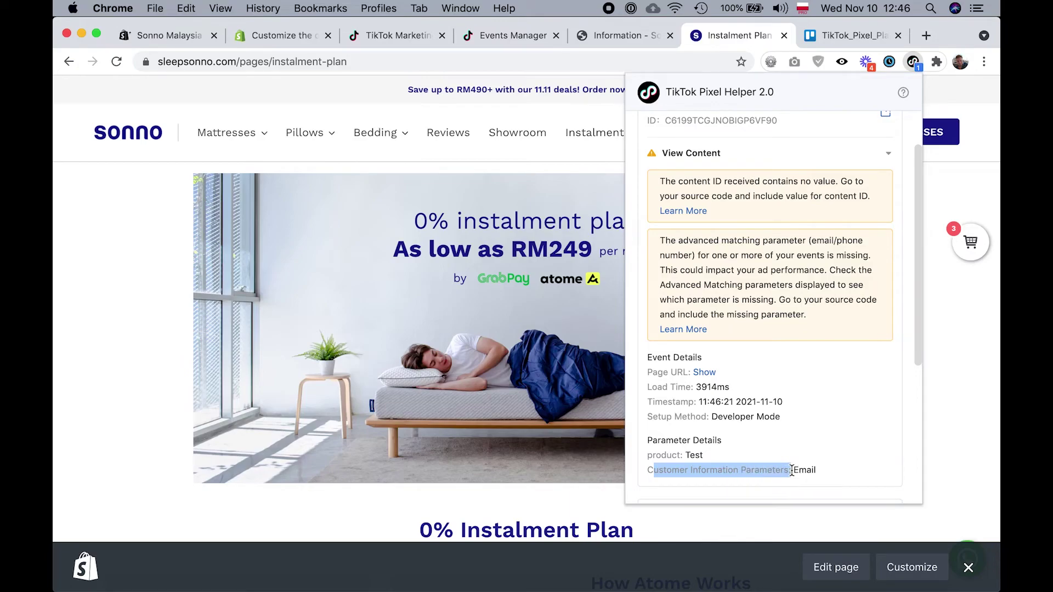
pyautogui.click(800, 471)
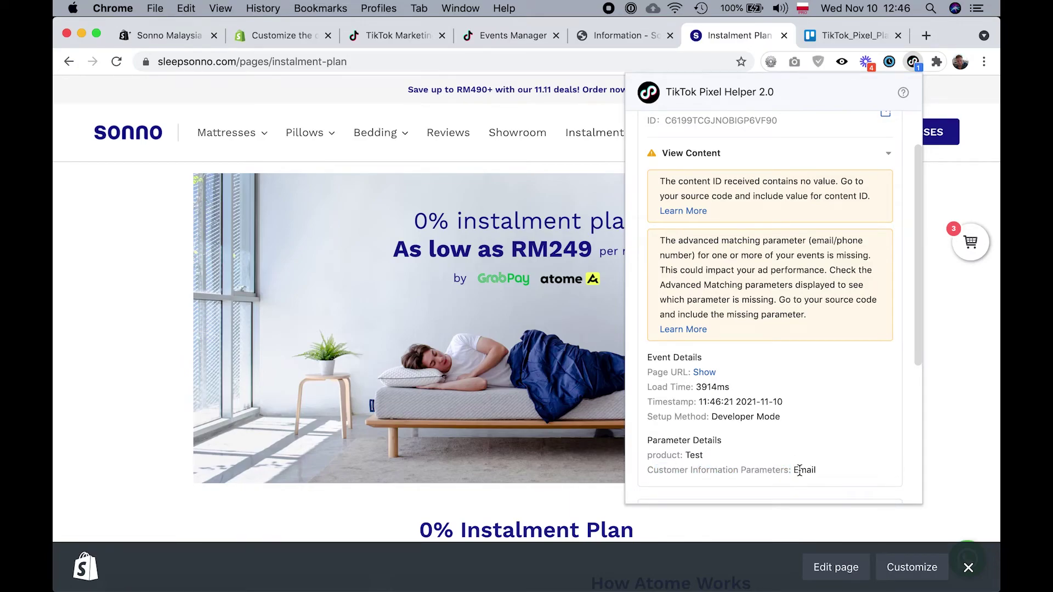
pyautogui.moveTo(794, 470); pyautogui.dragTo(810, 468)
pyautogui.click(828, 475)
# Review the content ID and advanced matching warnings of the View Content event against its parameter details.
pyautogui.scroll(2, 836, 429)
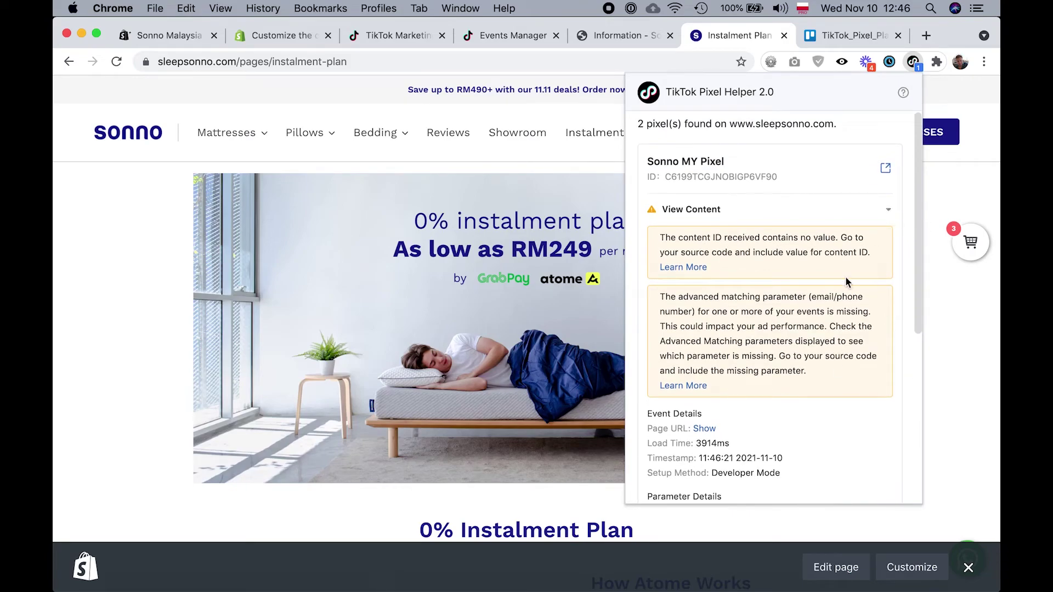
pyautogui.scroll(-2, 848, 282)
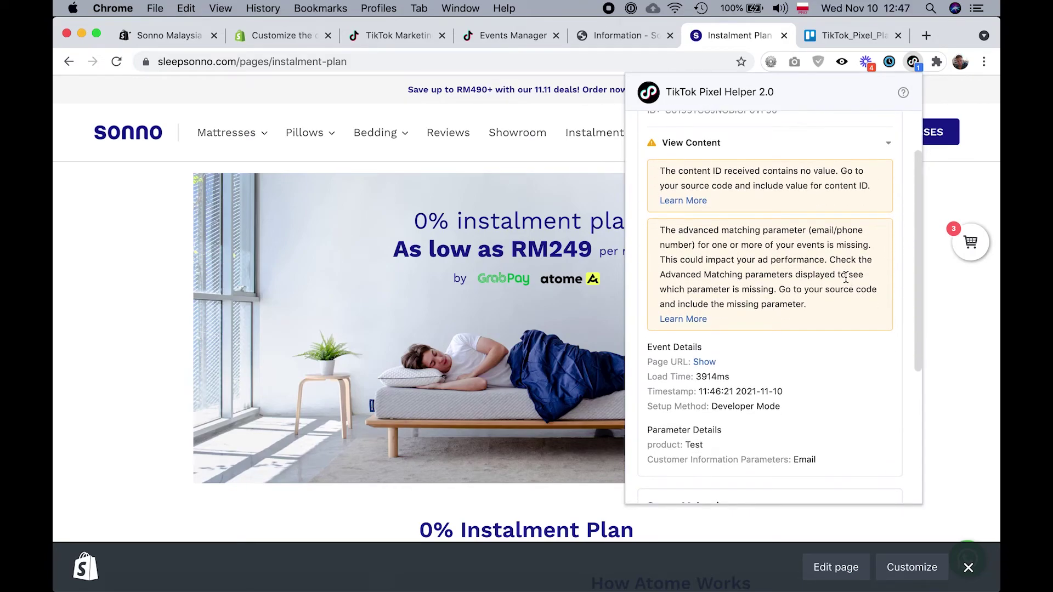
pyautogui.scroll(3, 846, 278)
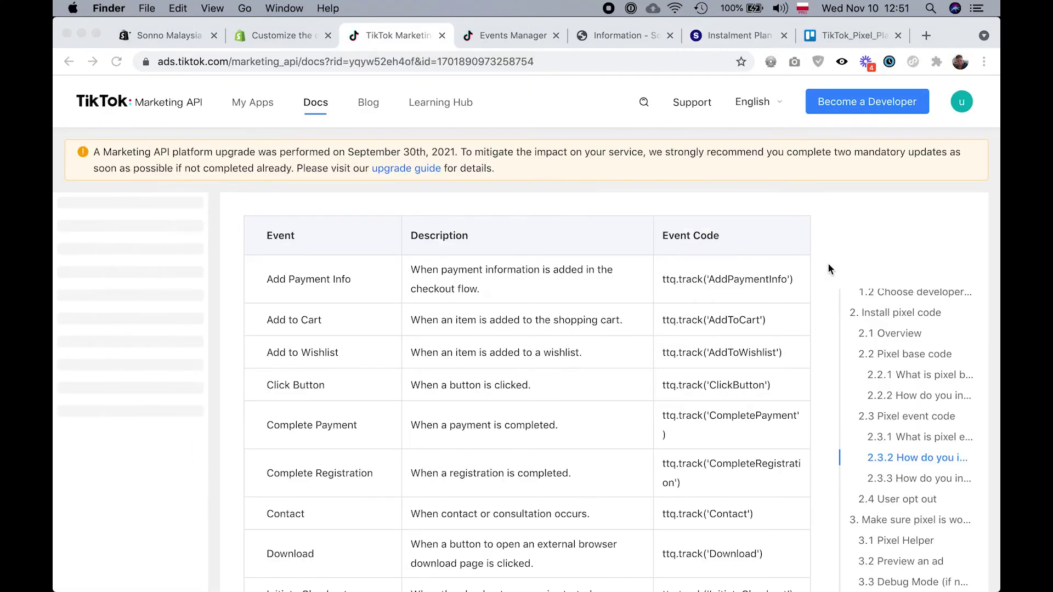
# Switch to the TikTok Marketing API docs and look through the table of supported pixel events and their event codes.
pyautogui.scroll(-4, 828, 266)
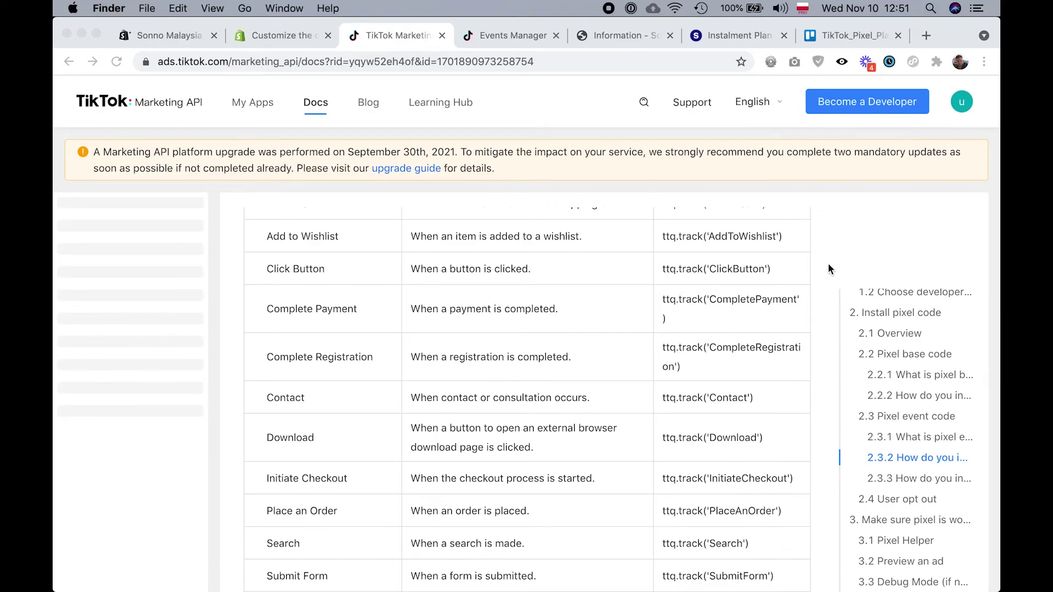
pyautogui.scroll(5, 829, 268)
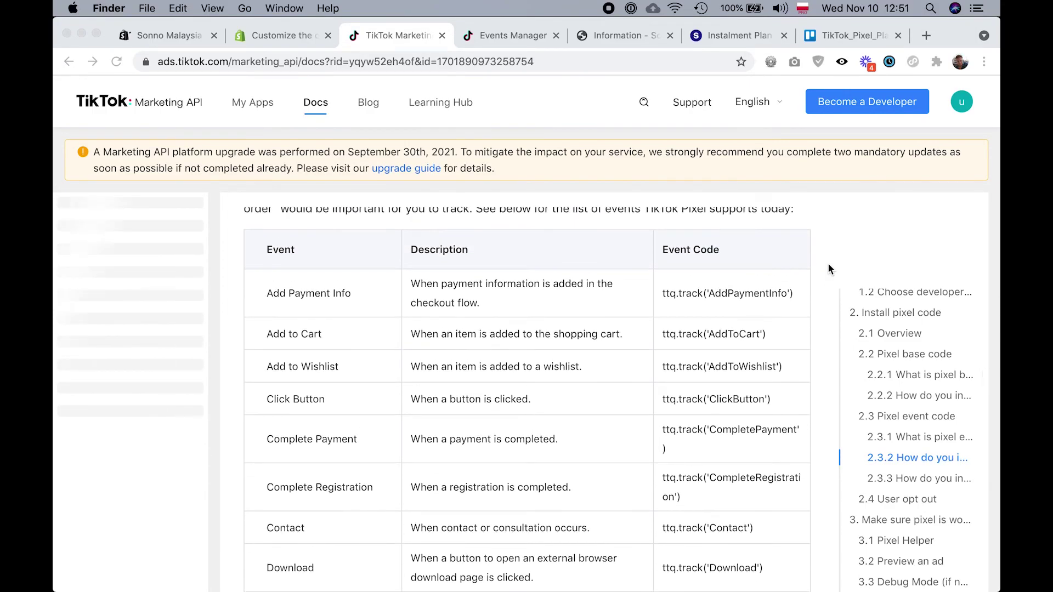
pyautogui.scroll(-6, 627, 384)
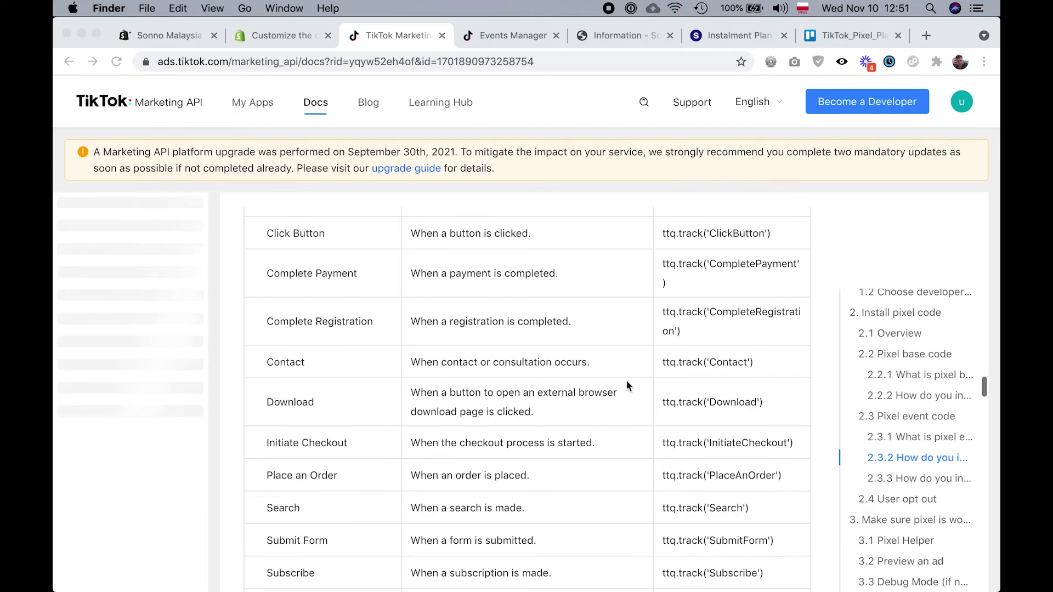